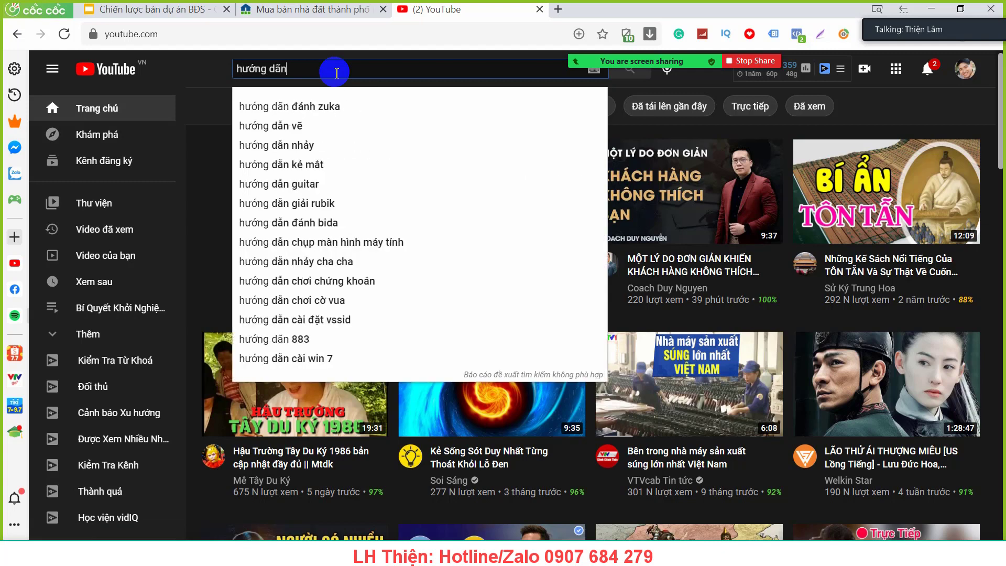
# Search YouTube for "hướng dẫn tạo tài khoản quảng cáo google ads mới nhất đầy đủ nhất" and find the matching tutorial video.
pyautogui.write('tạo ta')
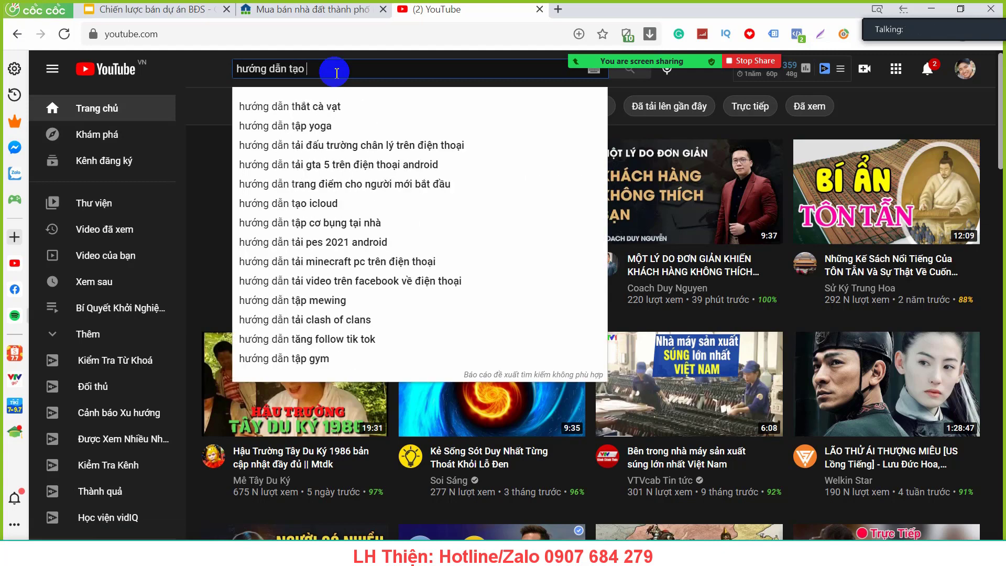
pyautogui.write('i khoản quảng')
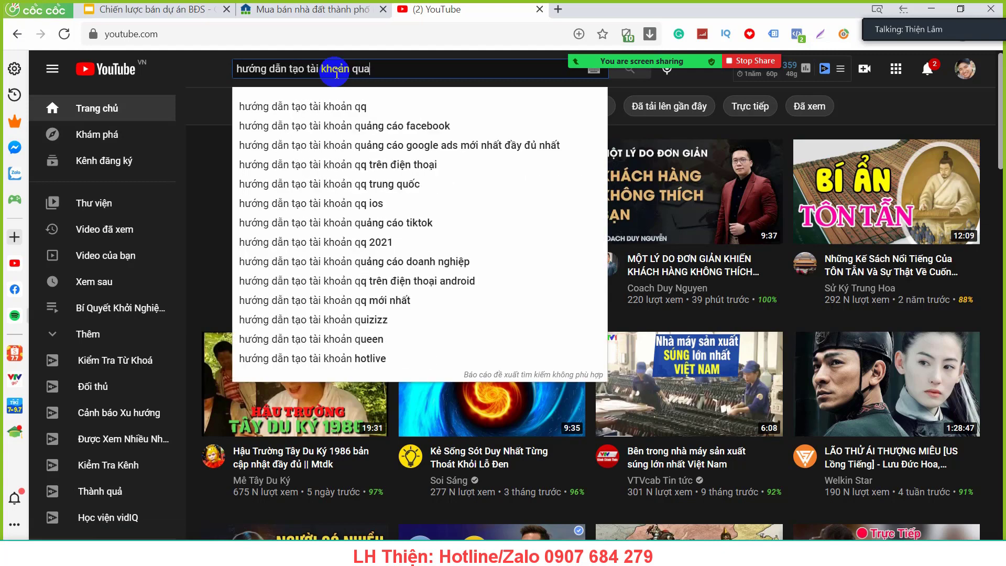
pyautogui.write(' cáo g')
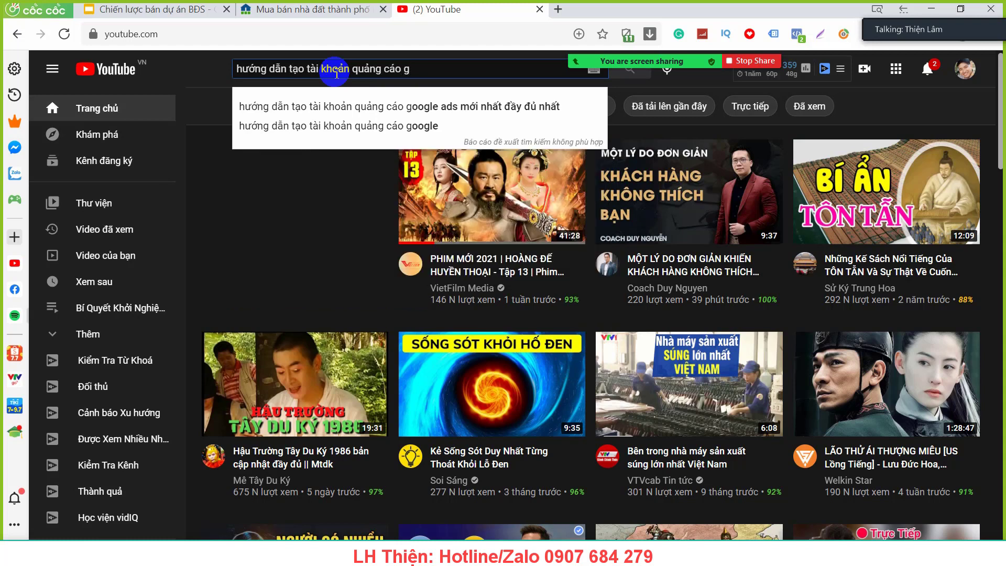
pyautogui.write('o')
pyautogui.write('ogle á')
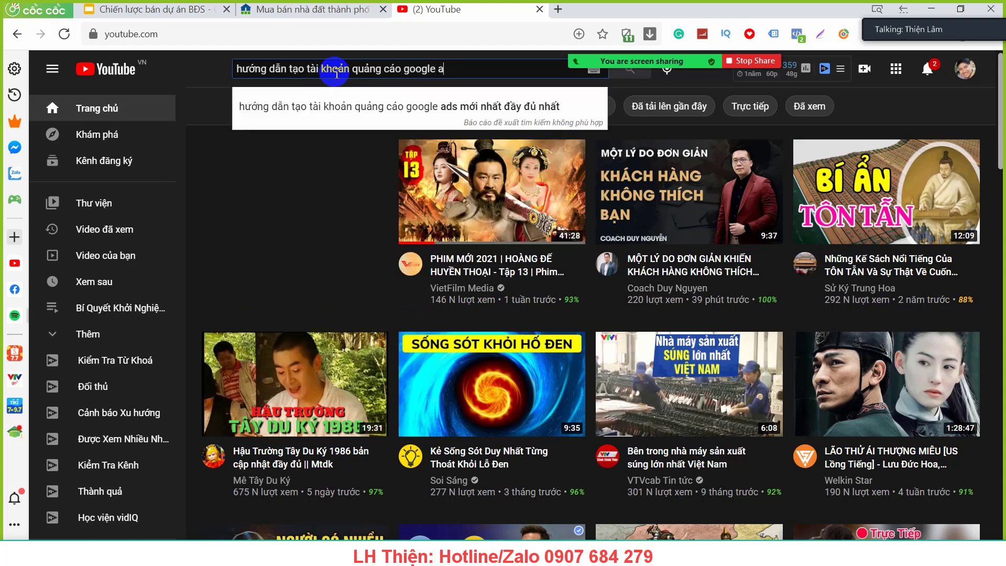
pyautogui.press('BackSpace')
pyautogui.write('ads mo')
pyautogui.press('BackSpace')
pyautogui.write('ới nhất đầy')
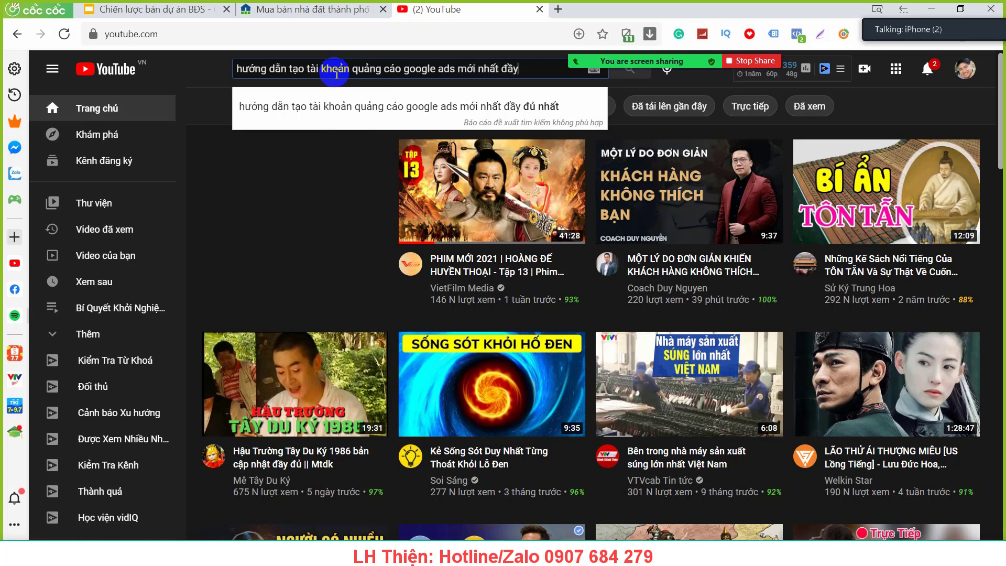
pyautogui.write('s')
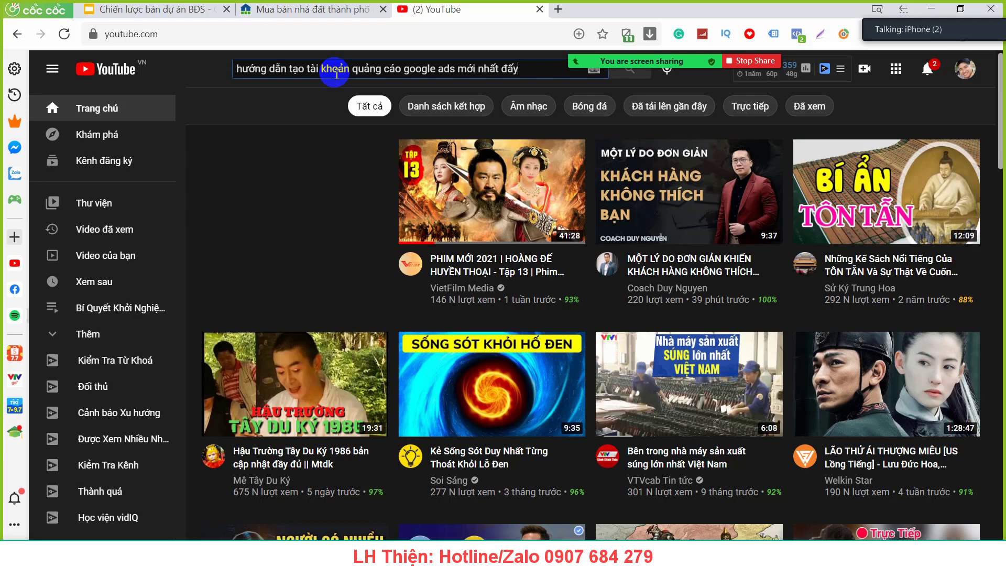
pyautogui.write('f dur n')
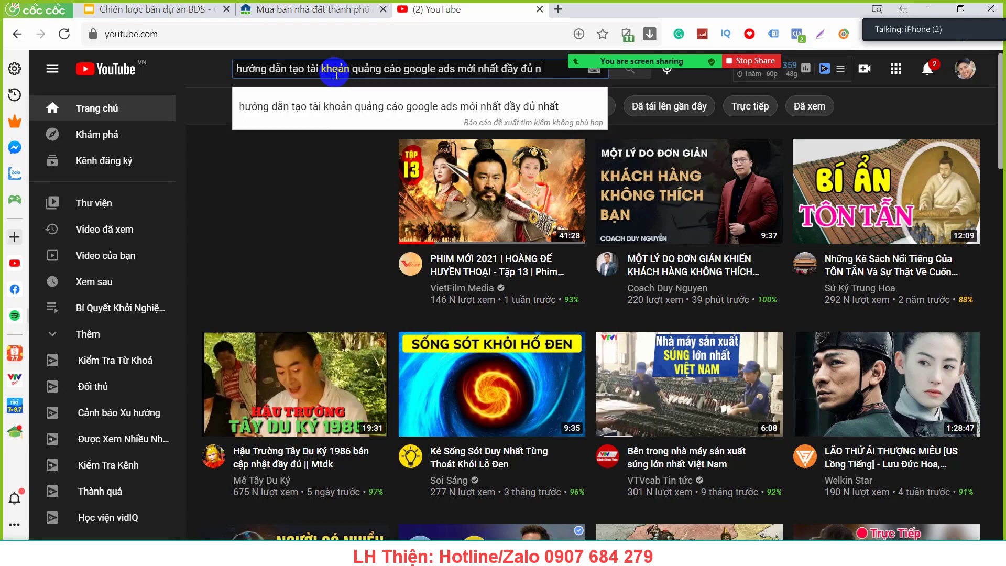
pyautogui.press('Return')
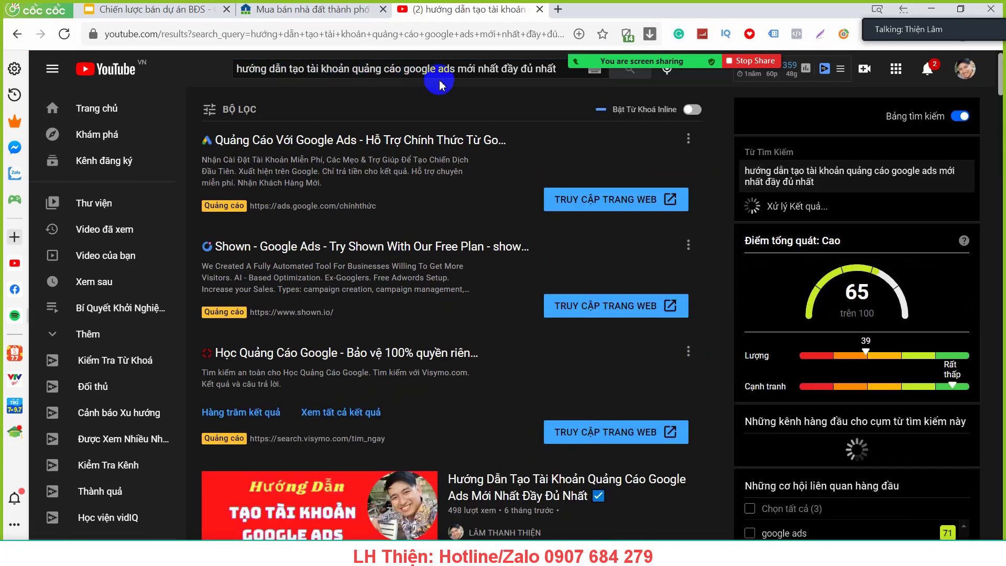
pyautogui.scroll(-2, 465, 288)
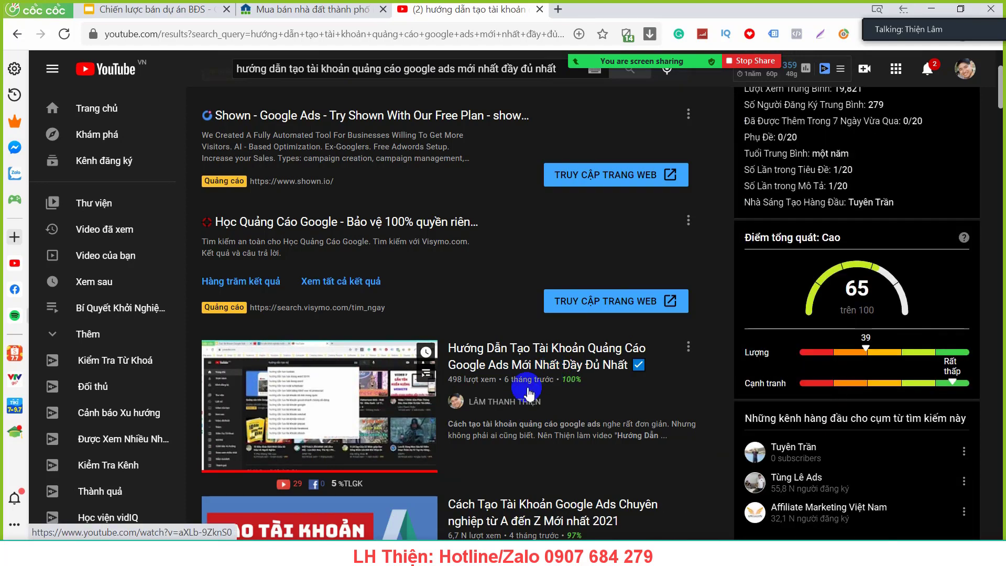
pyautogui.scroll(1, 527, 379)
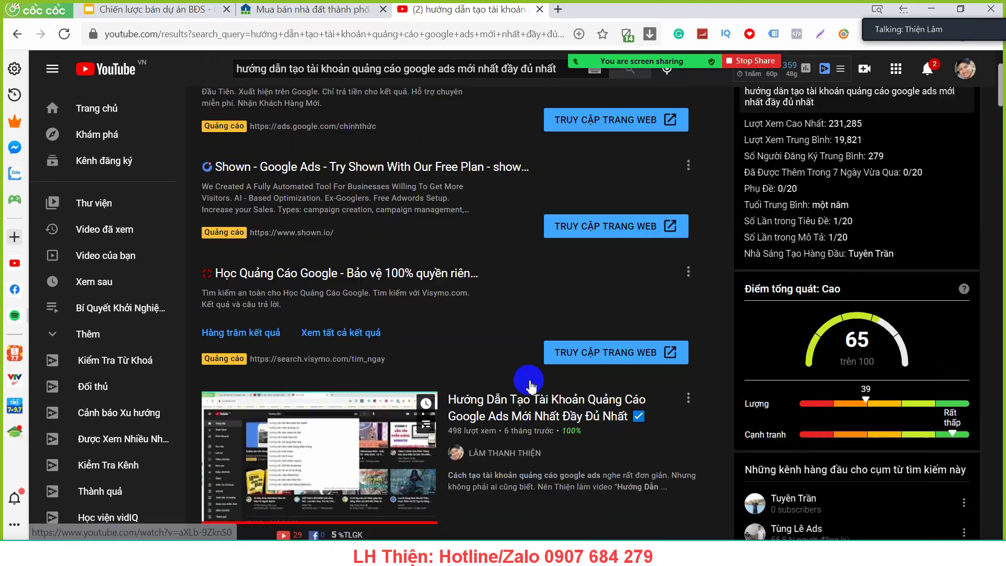
pyautogui.moveTo(550, 423)
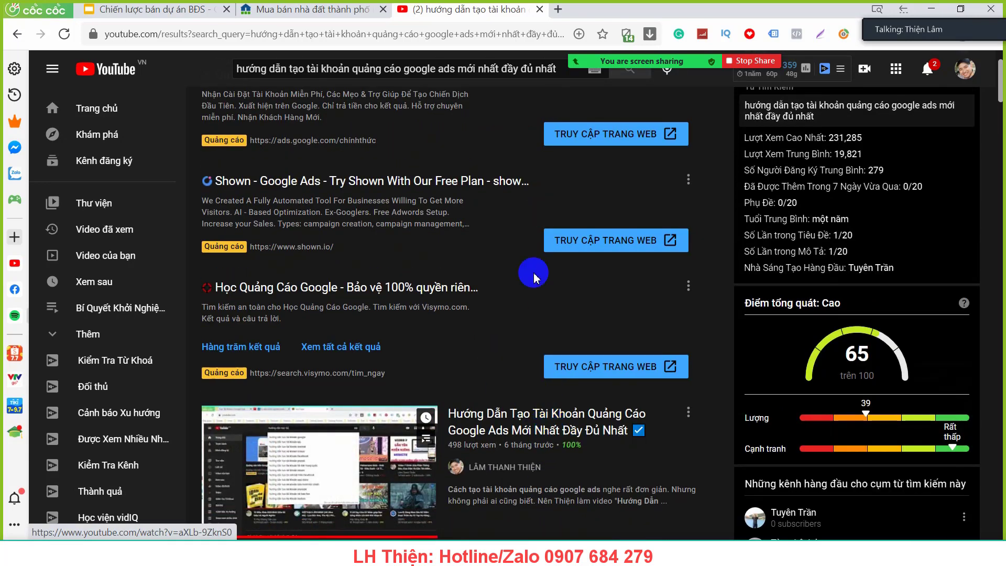
# Open Google Ads in a new browser tab and dismiss the new-keywords suggestion.
pyautogui.click(557, 9)
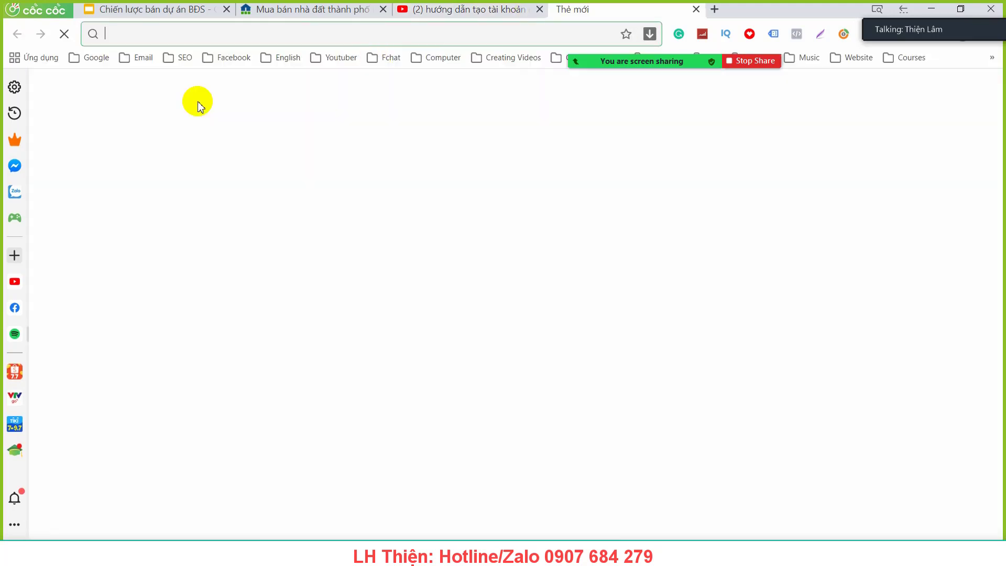
pyautogui.click(108, 59)
pyautogui.click(124, 73)
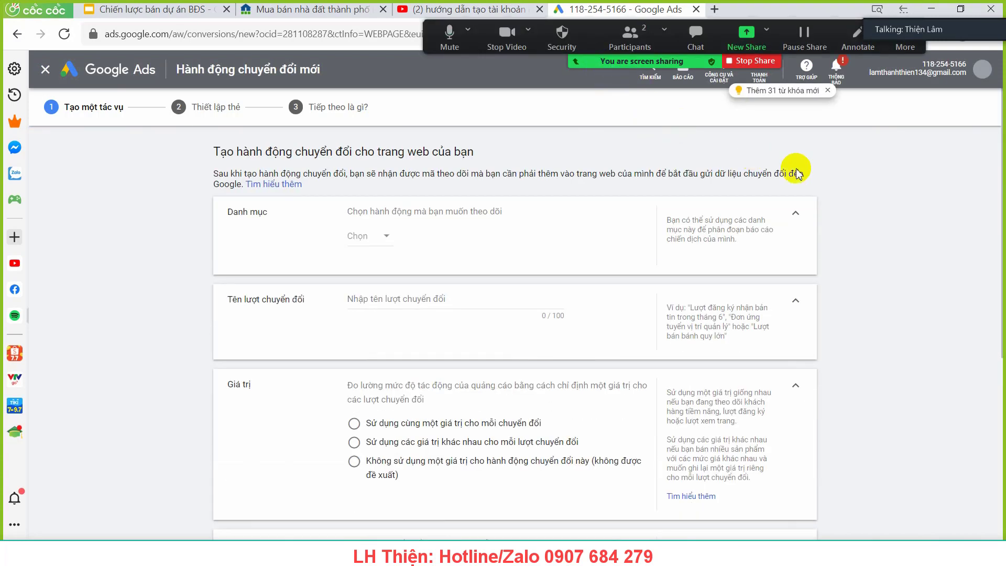
pyautogui.click(827, 91)
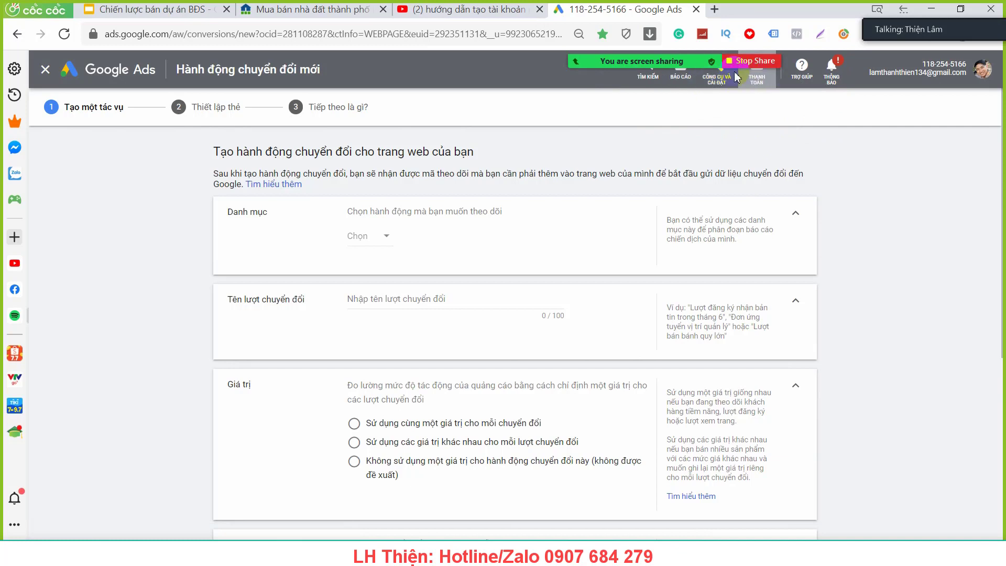
# Open the keyword planning tool (Công cụ lập kế hoạch từ khóa) and start discovering new keywords.
pyautogui.click(717, 79)
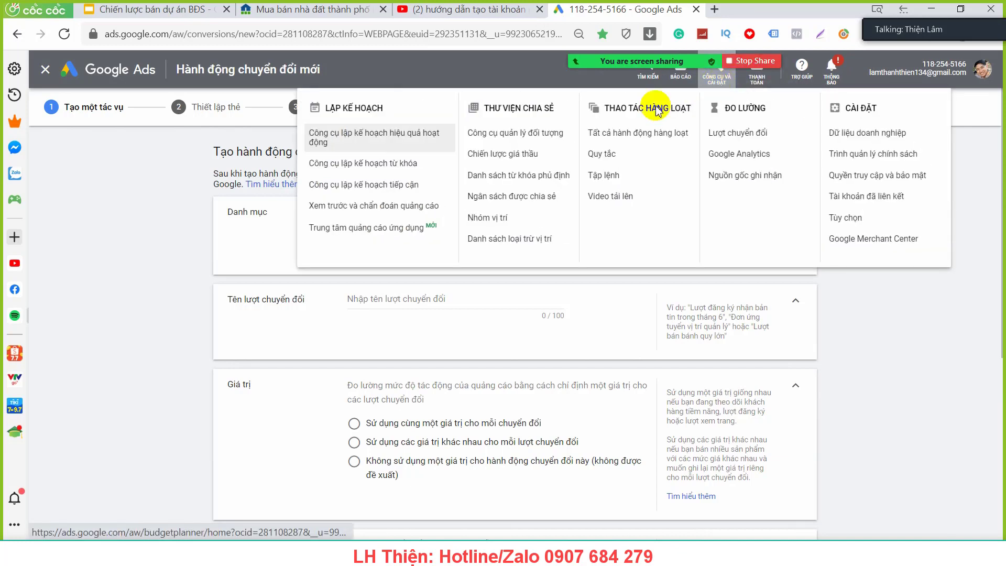
pyautogui.click(386, 168)
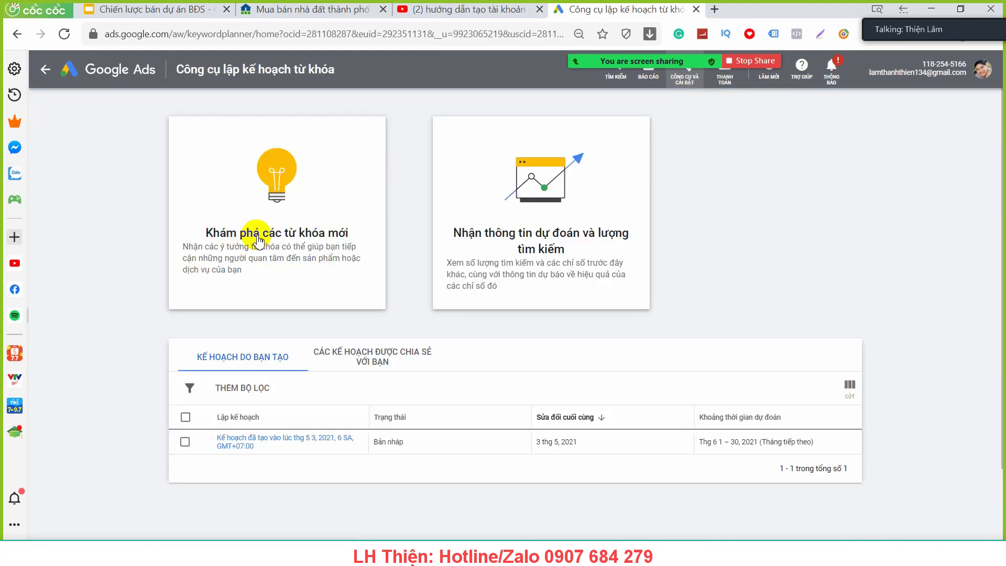
pyautogui.click(276, 248)
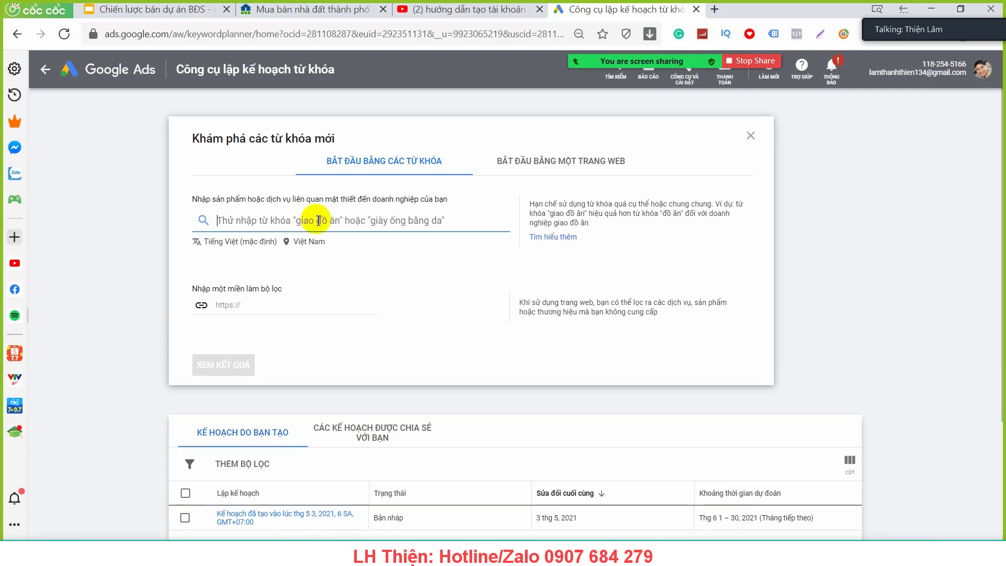
# Add "mua nhà ở Hạ Long" and "Mua đất ở hạ long" as seed keywords for the new keyword discovery.
pyautogui.write('mua nhà ở Hạ Long')
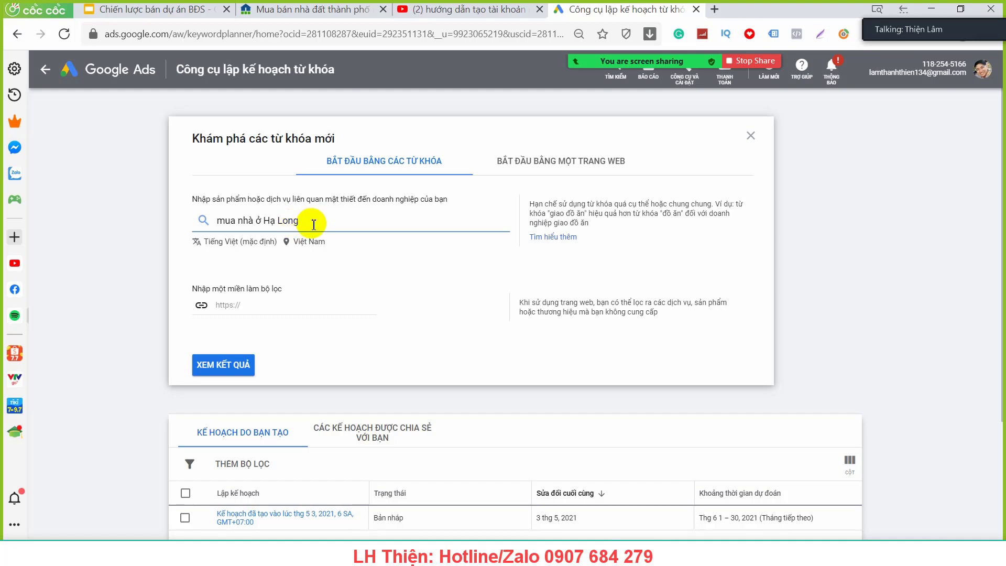
pyautogui.moveTo(313, 221); pyautogui.dragTo(215, 220)
pyautogui.click(221, 223)
pyautogui.click(308, 221)
pyautogui.click(319, 221)
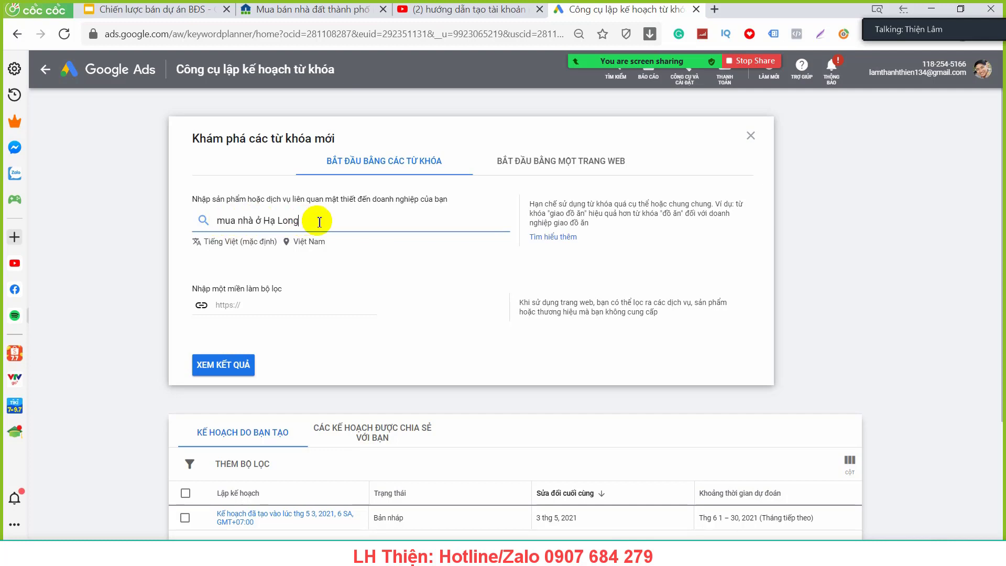
pyautogui.press('Return')
pyautogui.write('mu')
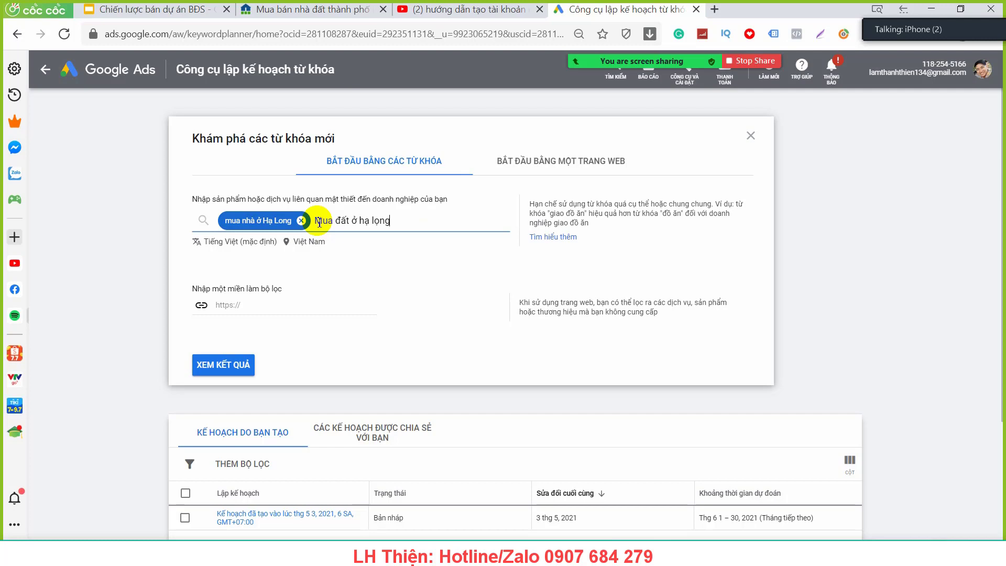
pyautogui.write('a đất ở hạ long')
pyautogui.press('Return')
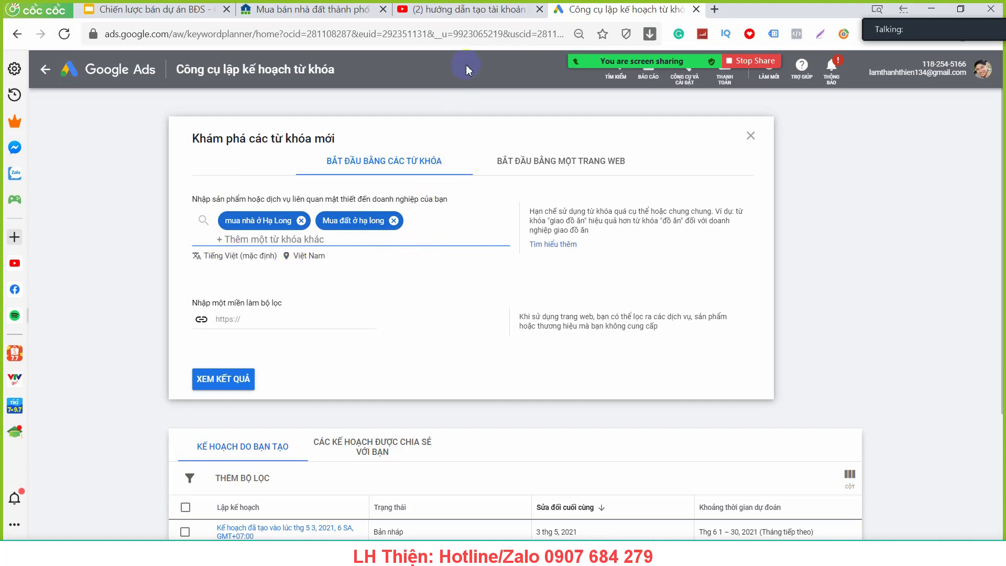
pyautogui.click(472, 9)
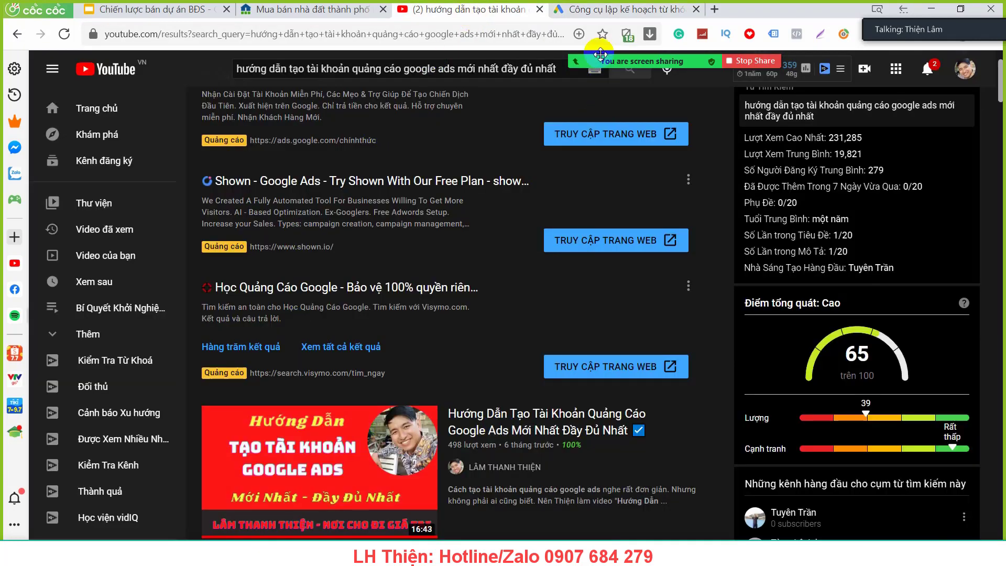
pyautogui.click(623, 9)
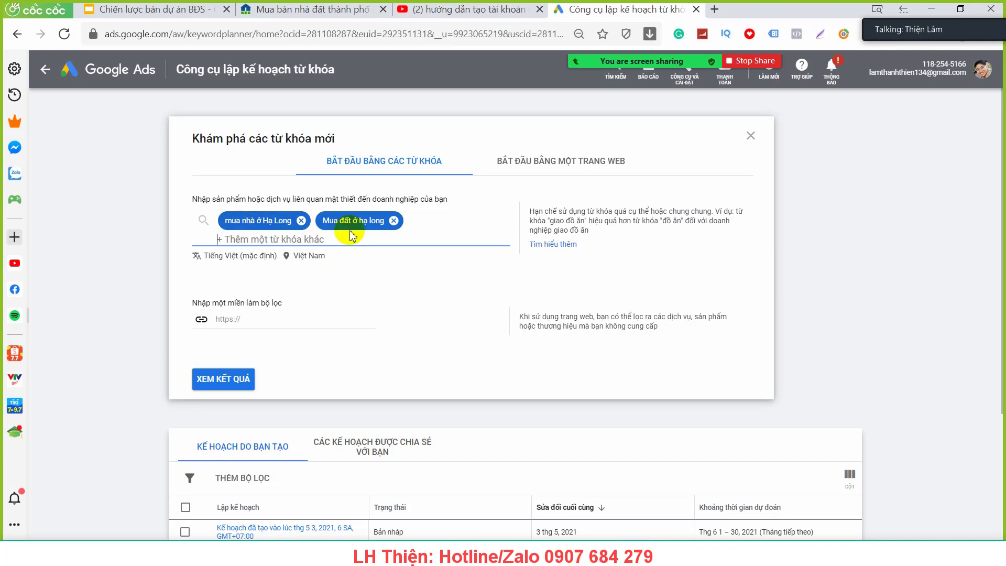
# Add the keywords "mua bán nhà đất hạ long", "mua bán nhà đất tại hạ long" and "mua đất tại hạ long", and get the results.
pyautogui.write('mua bán nhà đất hạ long')
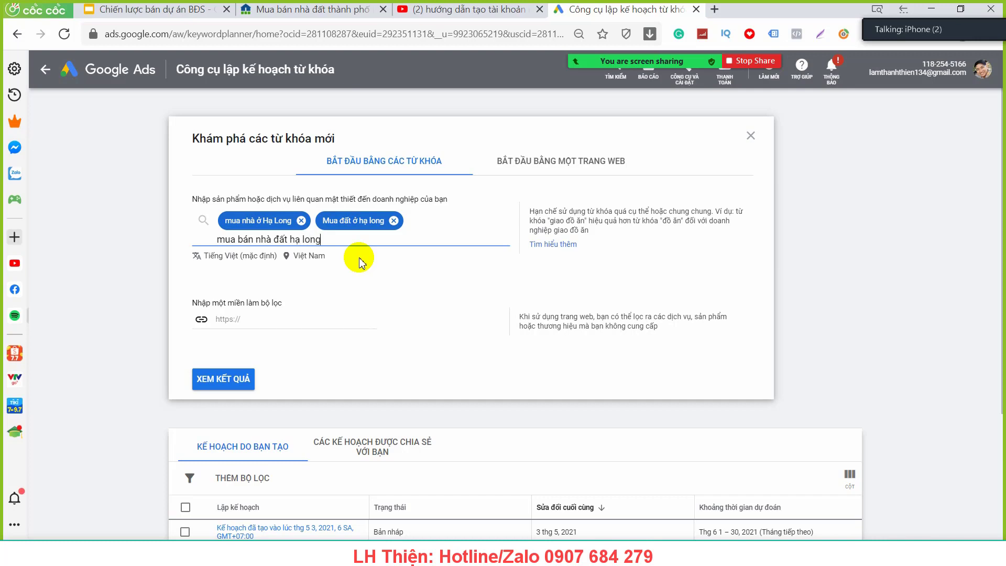
pyautogui.press('Return')
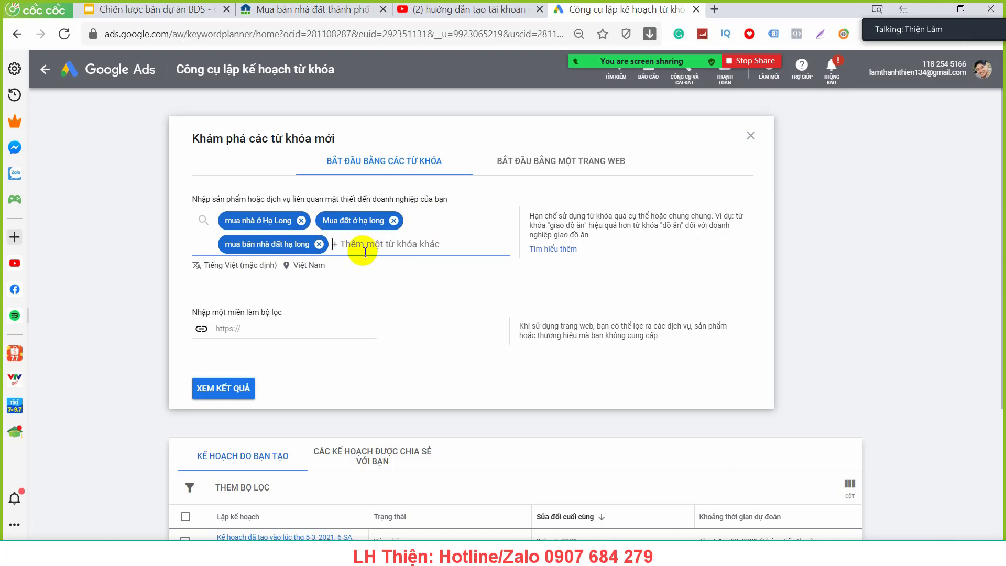
pyautogui.write('mua bán nhà đất tại hạ long')
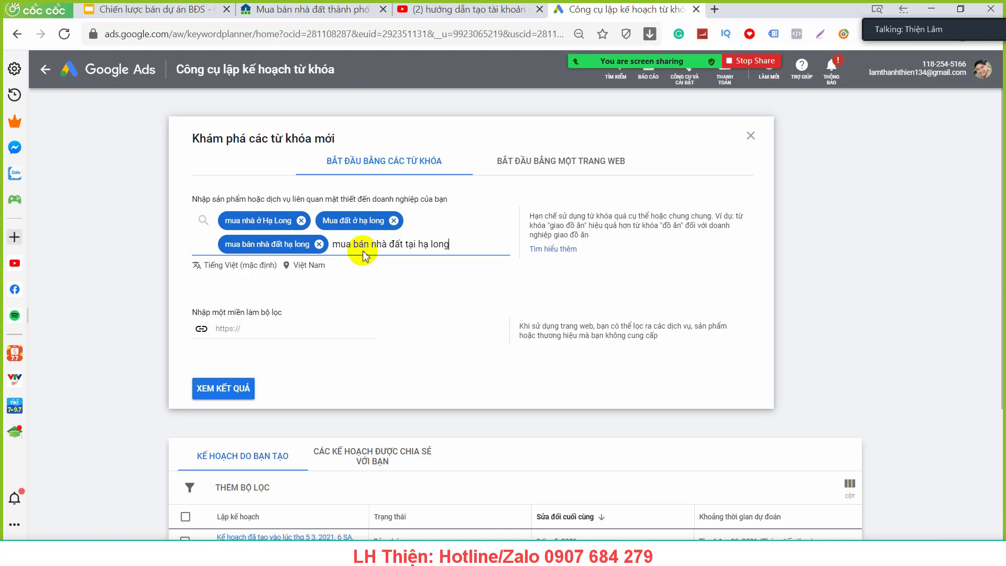
pyautogui.press('Return')
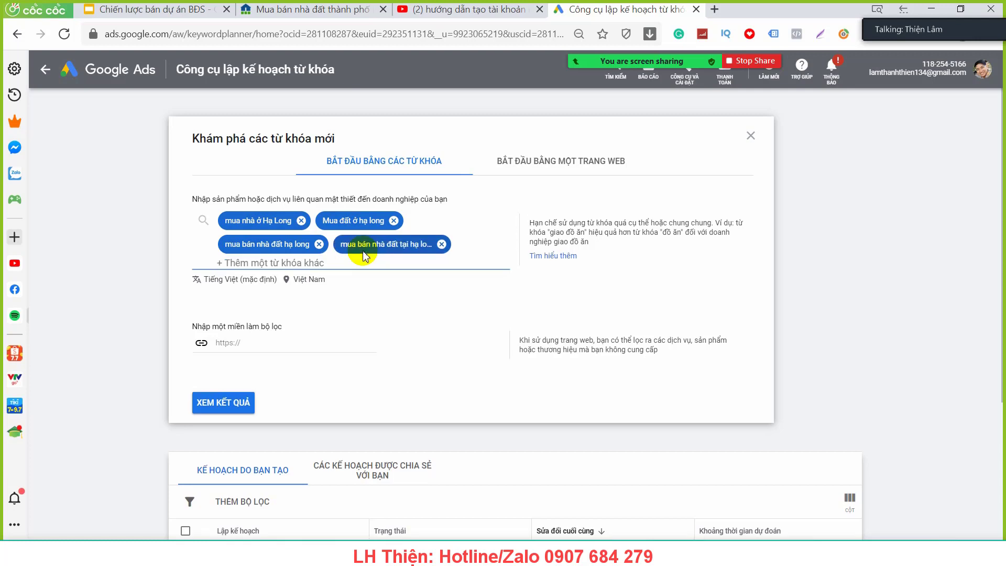
pyautogui.write('mua đất tại hạ long')
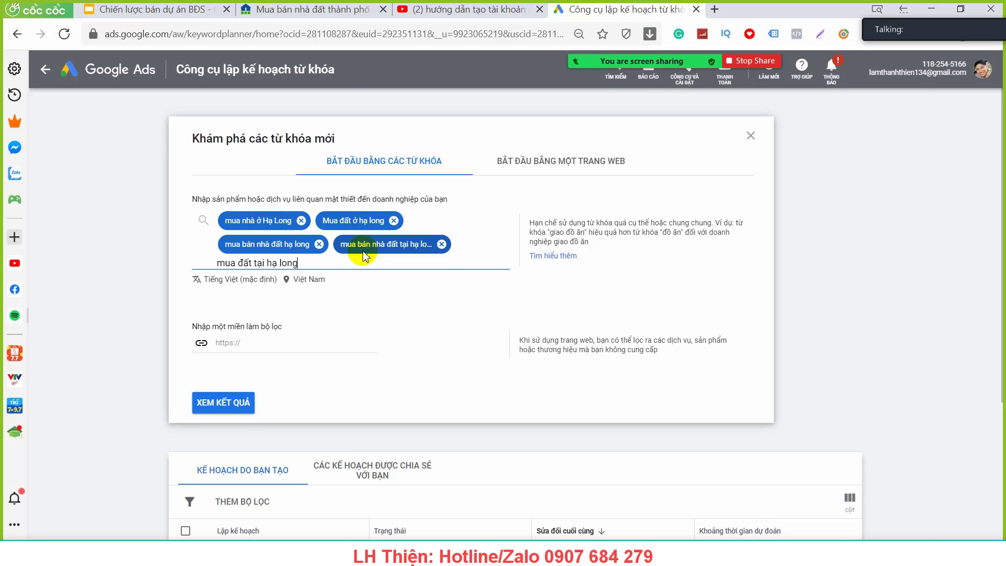
pyautogui.press('Return')
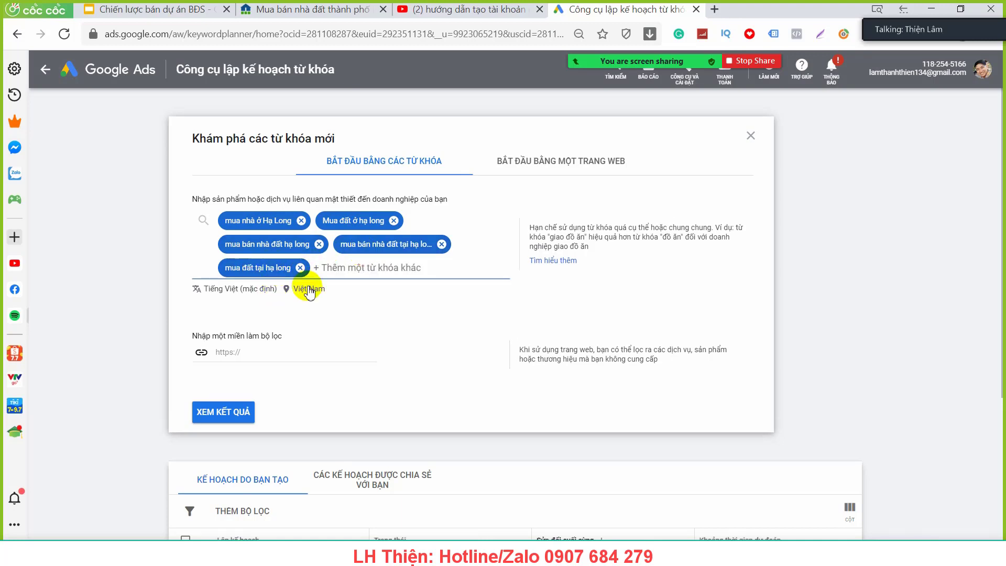
pyautogui.click(240, 414)
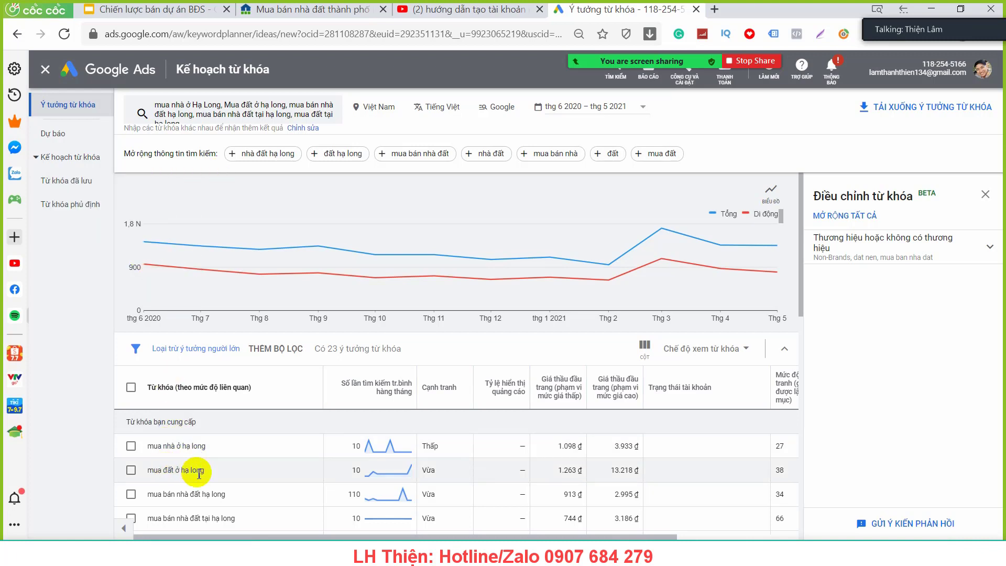
# Examine the search trend chart and the average monthly searches for the supplied keywords "mua nhà ở hạ long" and "mua đất ở hạ long".
pyautogui.moveTo(141, 254)
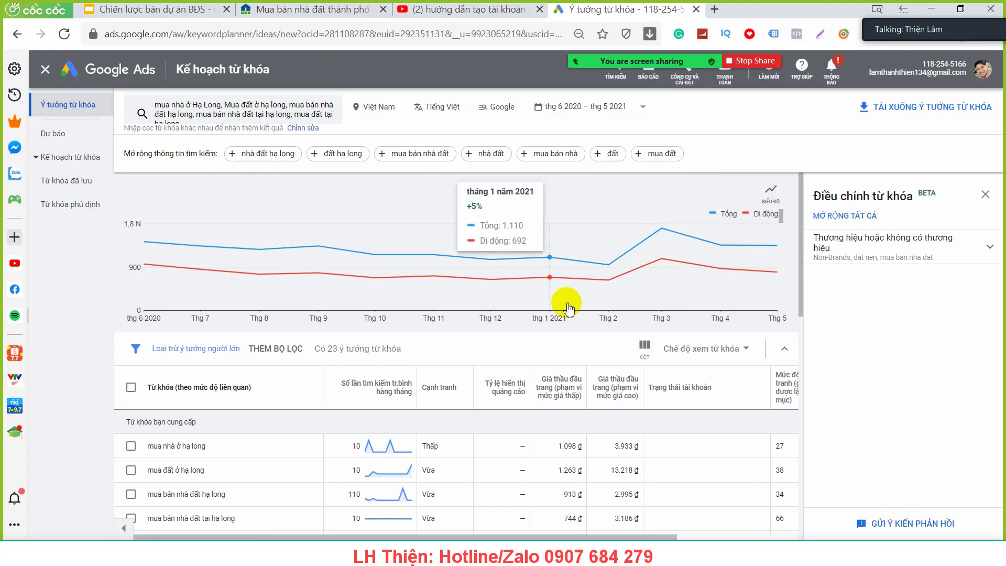
pyautogui.scroll(-1, 331, 355)
pyautogui.scroll(-1, 335, 355)
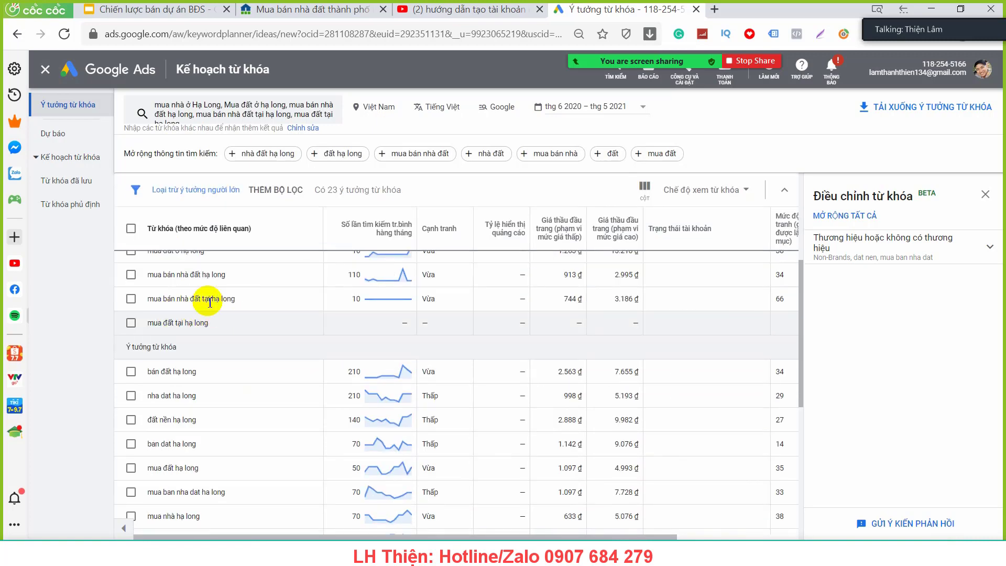
pyautogui.moveTo(220, 299); pyautogui.dragTo(153, 299)
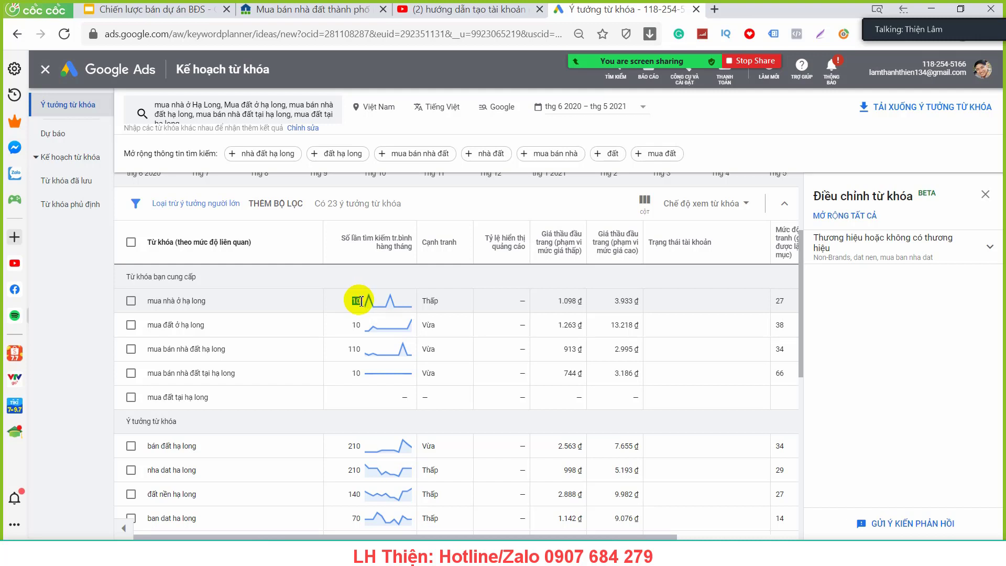
pyautogui.moveTo(213, 298); pyautogui.dragTo(151, 297)
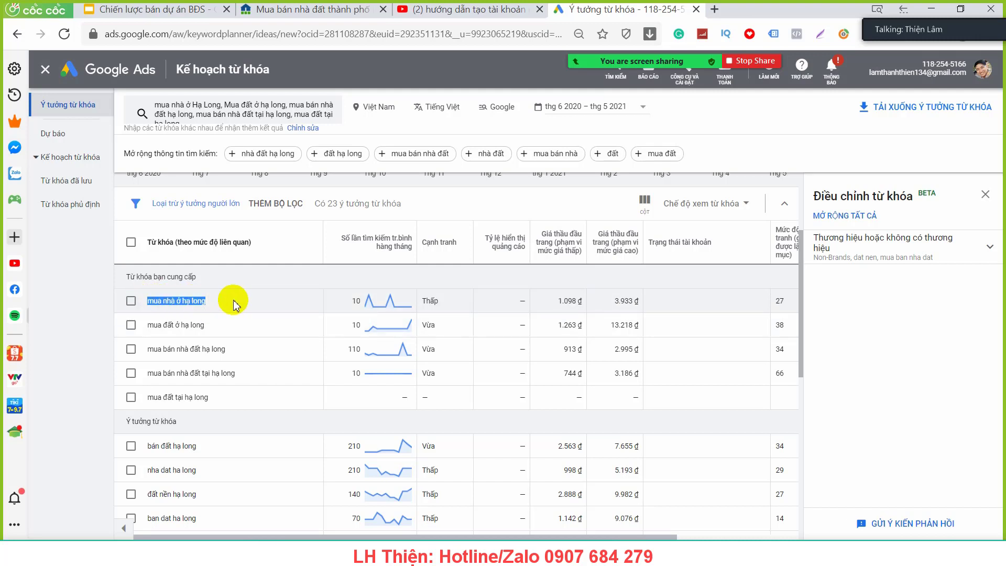
pyautogui.click(216, 329)
pyautogui.moveTo(216, 328); pyautogui.dragTo(146, 325)
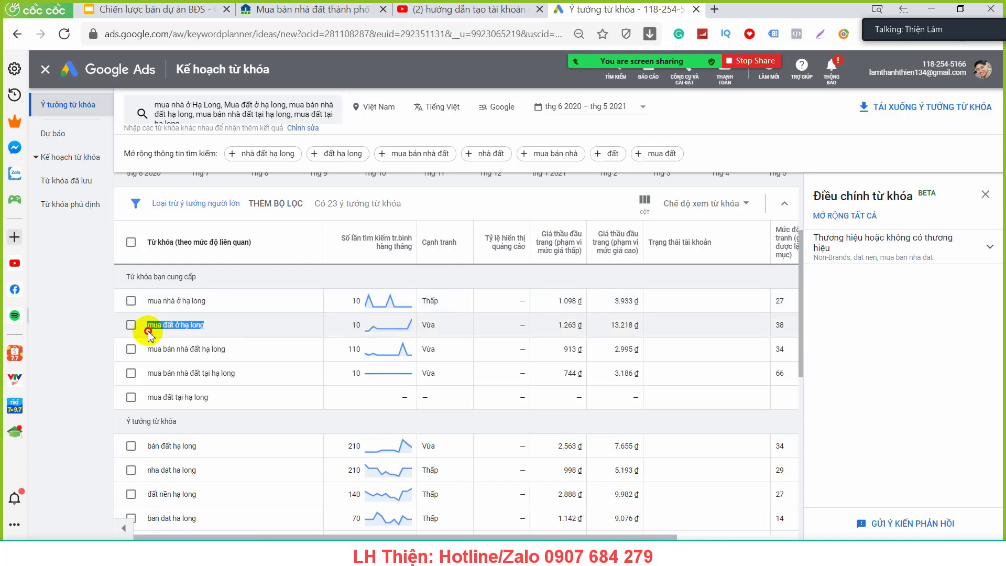
# Review the list of supplied keywords and keyword ideas with their average monthly searches, competition and bid ranges.
pyautogui.moveTo(216, 302); pyautogui.dragTo(146, 303)
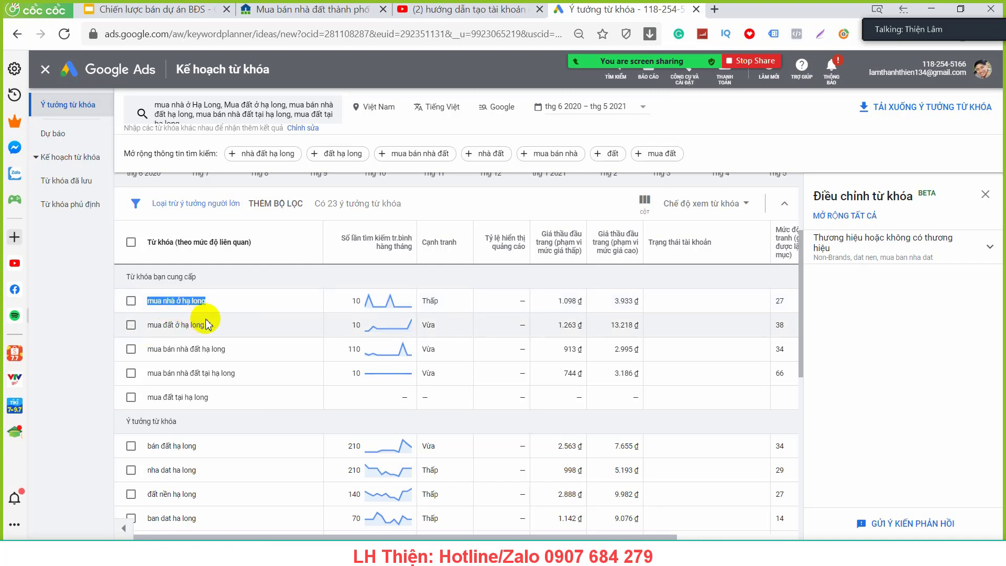
pyautogui.moveTo(216, 325); pyautogui.dragTo(233, 350)
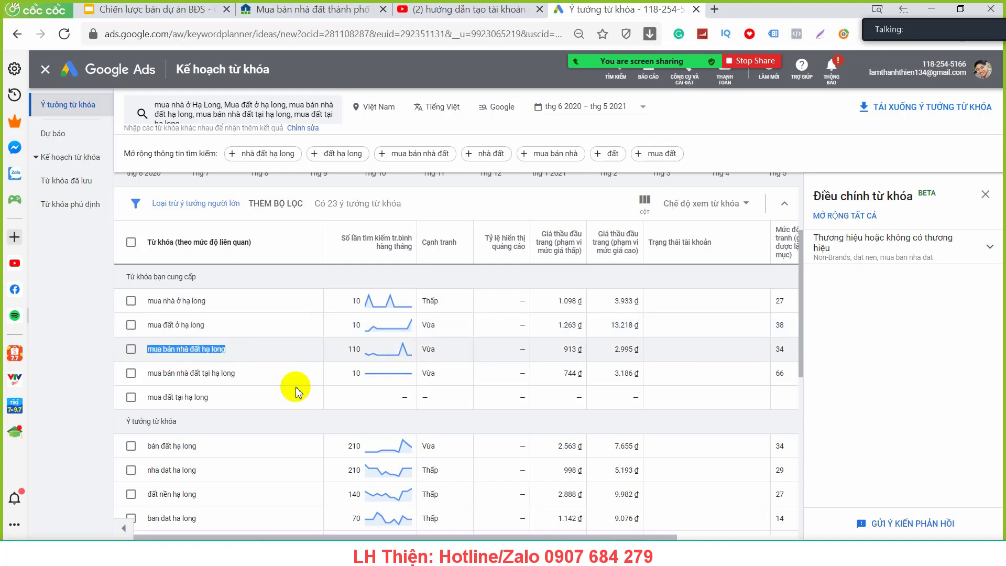
pyautogui.scroll(-3, 293, 389)
pyautogui.scroll(-2, 269, 391)
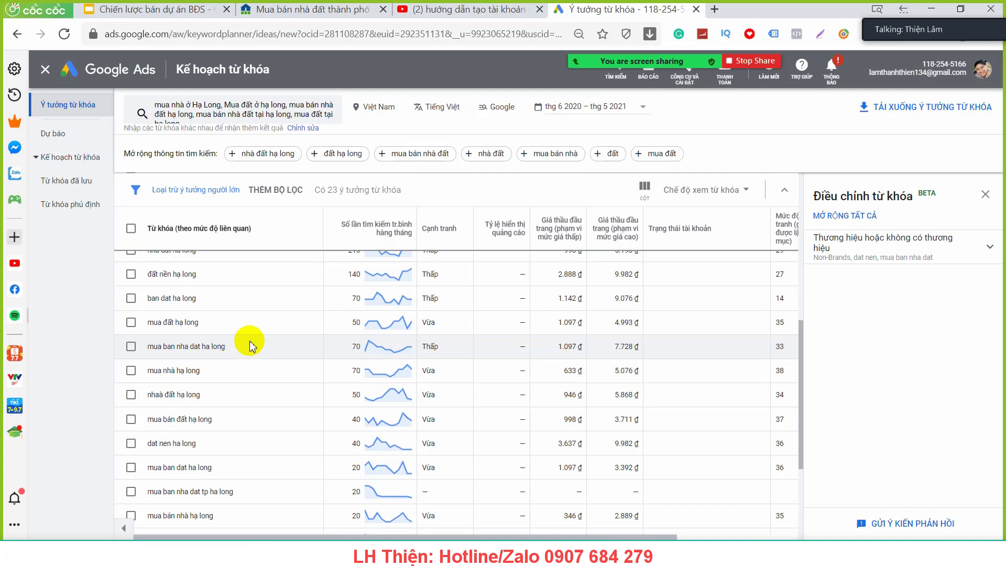
pyautogui.scroll(-4, 250, 346)
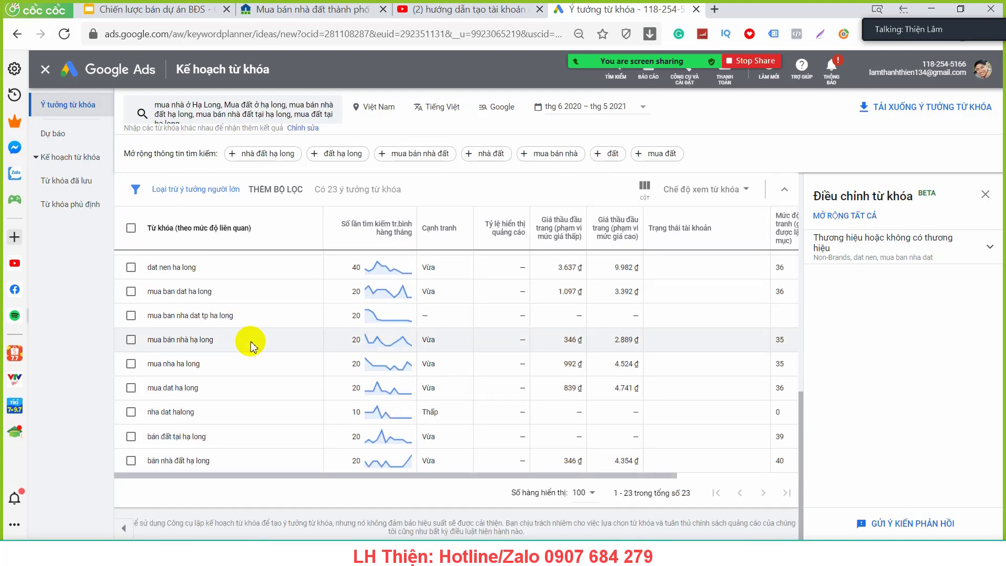
pyautogui.scroll(10, 249, 343)
pyautogui.scroll(-2, 248, 341)
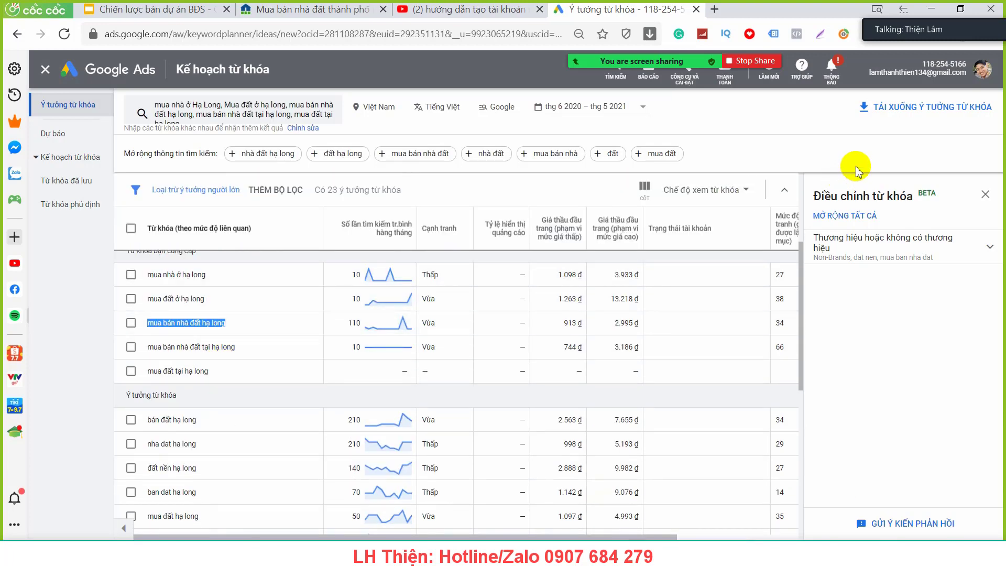
# Download the keyword ideas to Google Sheets (Google Trang tính) with the file name "bđs-hạ long".
pyautogui.click(935, 111)
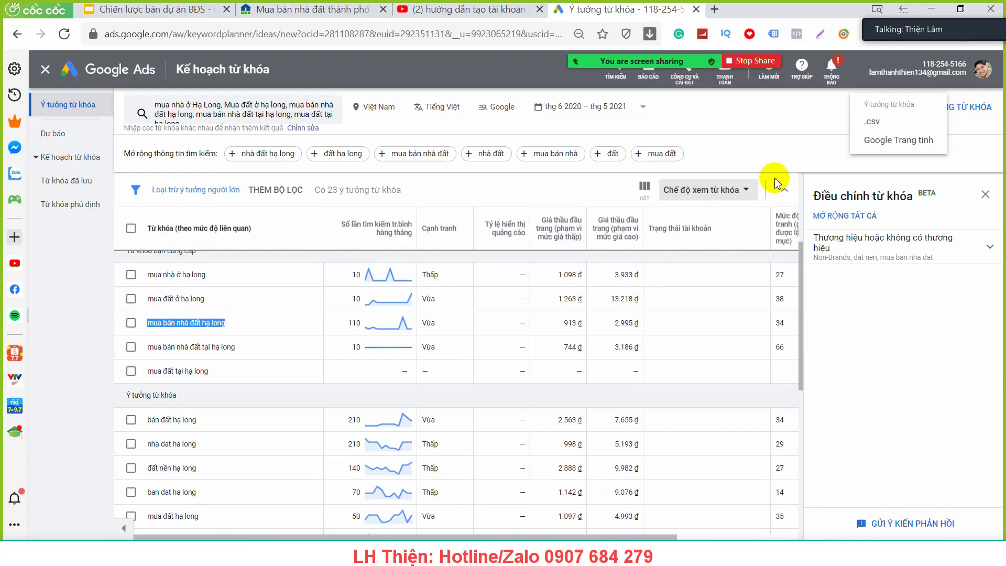
pyautogui.click(786, 122)
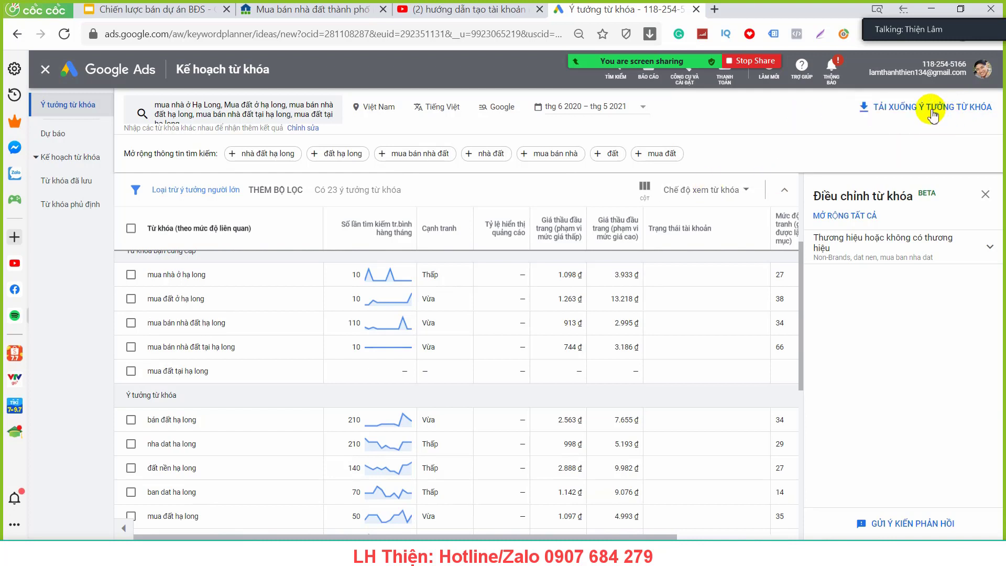
pyautogui.click(933, 116)
pyautogui.click(894, 150)
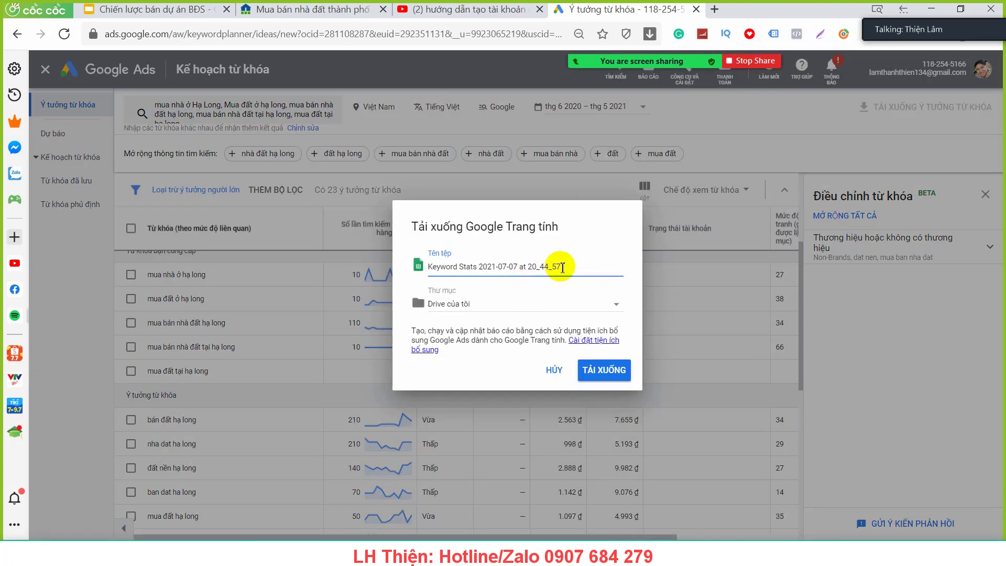
pyautogui.moveTo(560, 266); pyautogui.dragTo(426, 269)
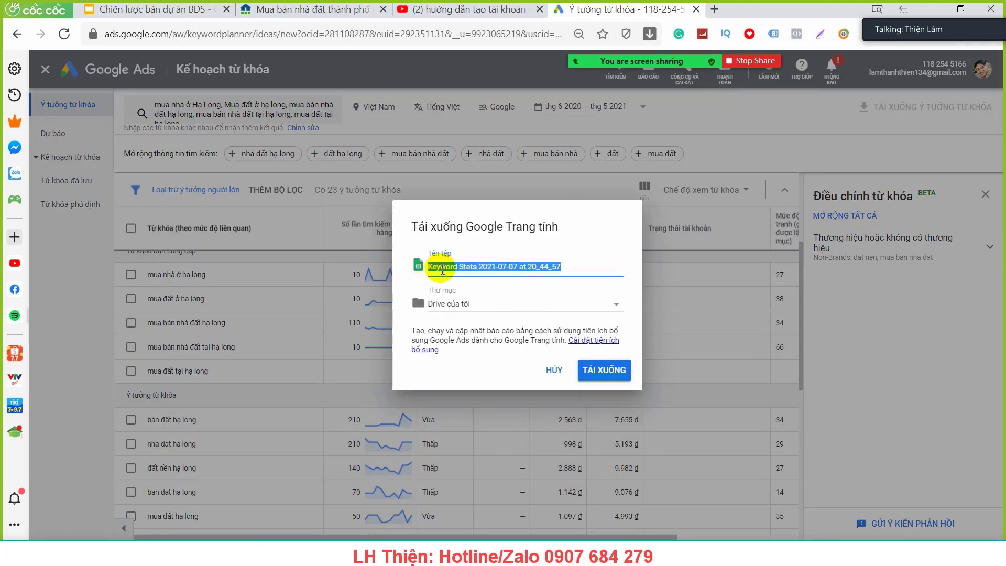
pyautogui.press('BackSpace')
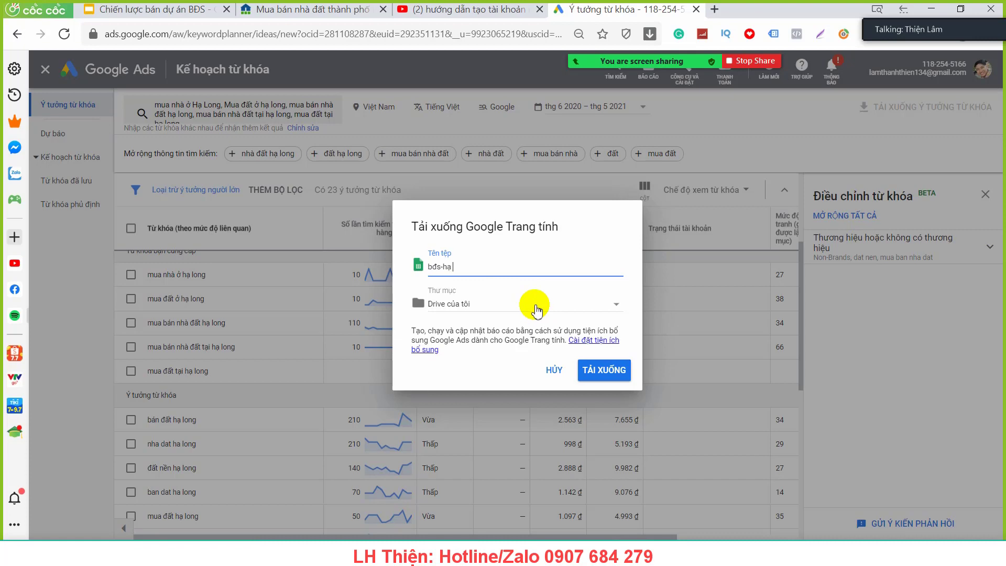
pyautogui.click(603, 369)
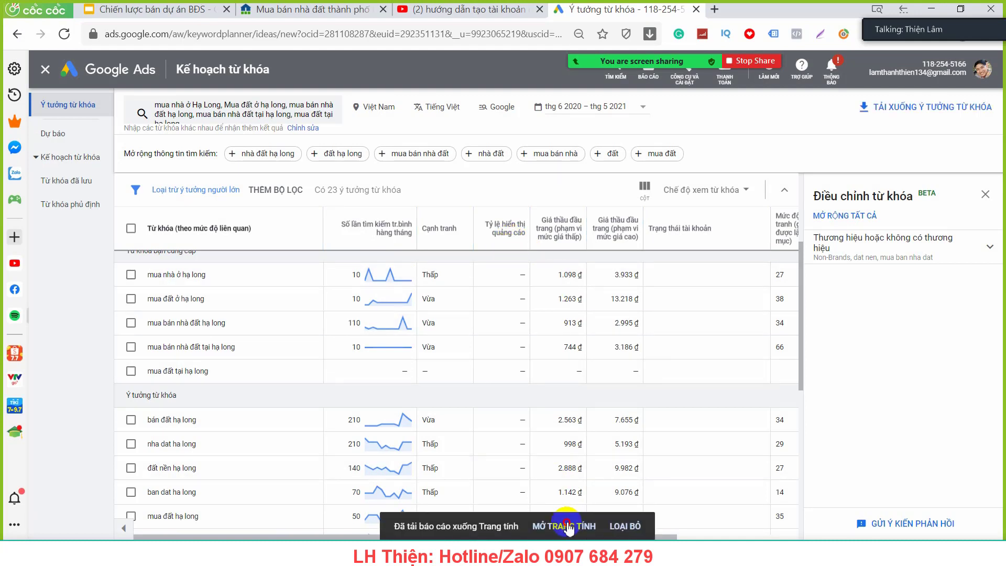
# Open the downloaded "bđs-hạ long" spreadsheet in Google Sheets.
pyautogui.click(565, 526)
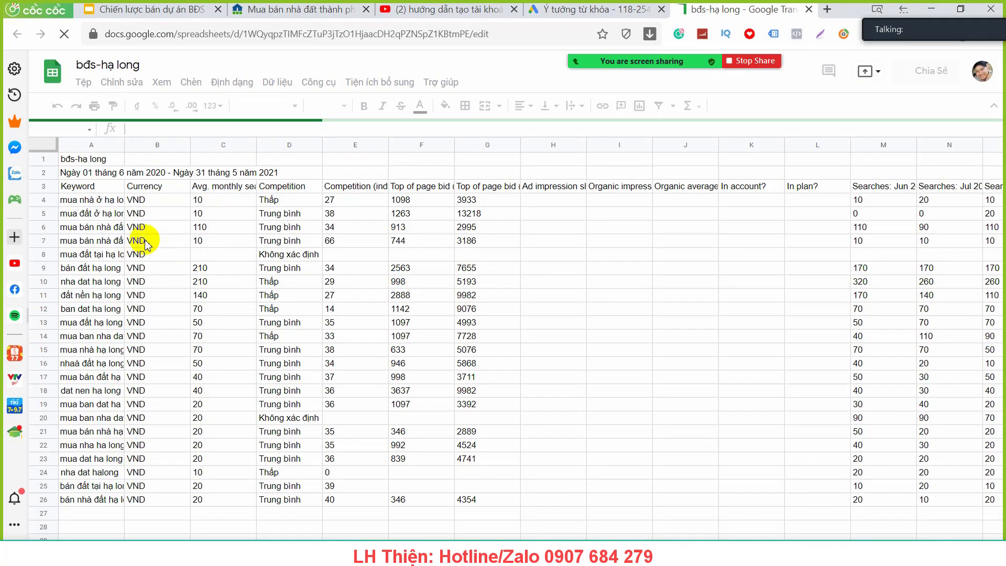
pyautogui.click(569, 7)
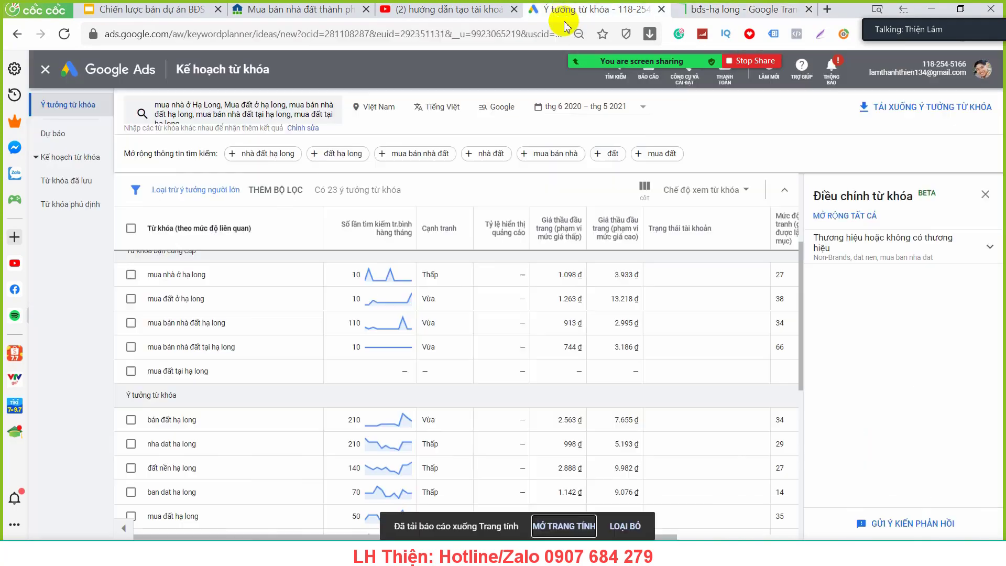
pyautogui.click(711, 10)
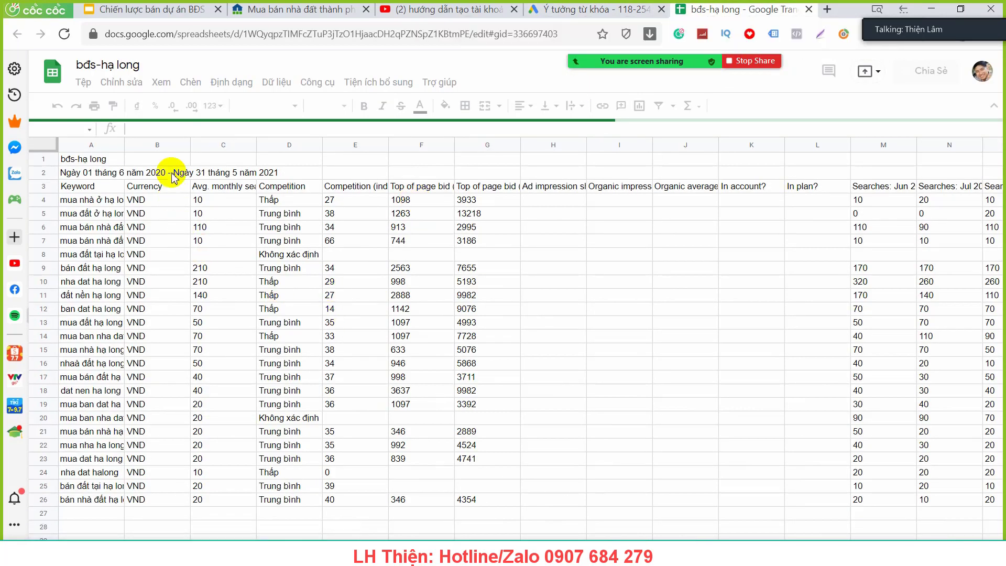
# Widen the Keyword column so the keywords show in full, and delete the Currency column.
pyautogui.click(161, 145)
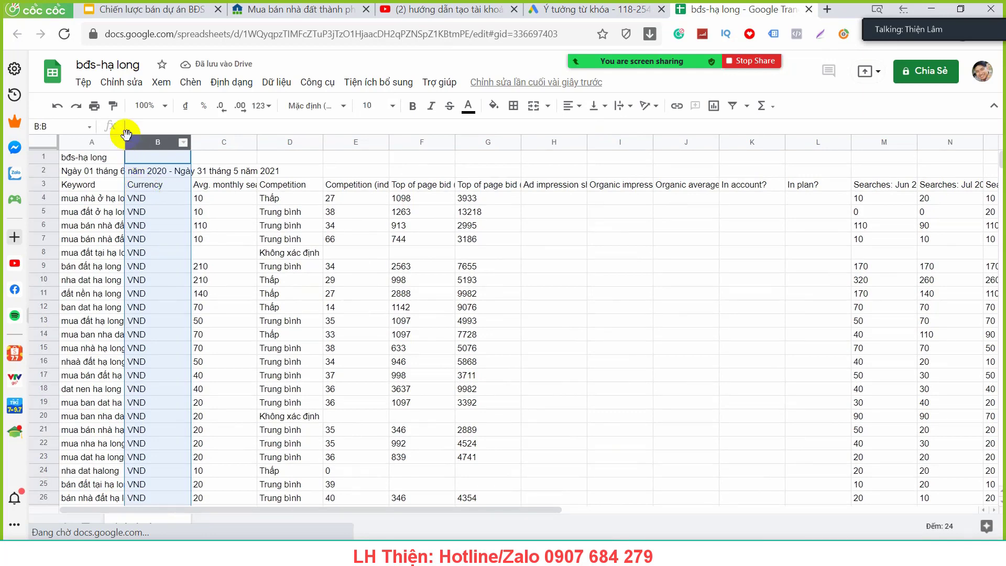
pyautogui.moveTo(151, 152); pyautogui.dragTo(194, 157)
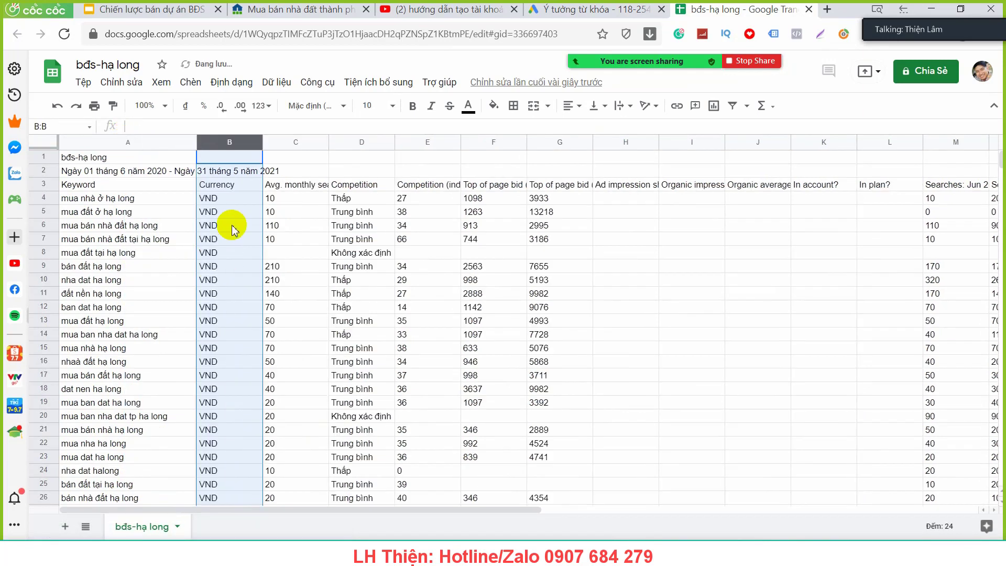
pyautogui.rightClick(219, 137)
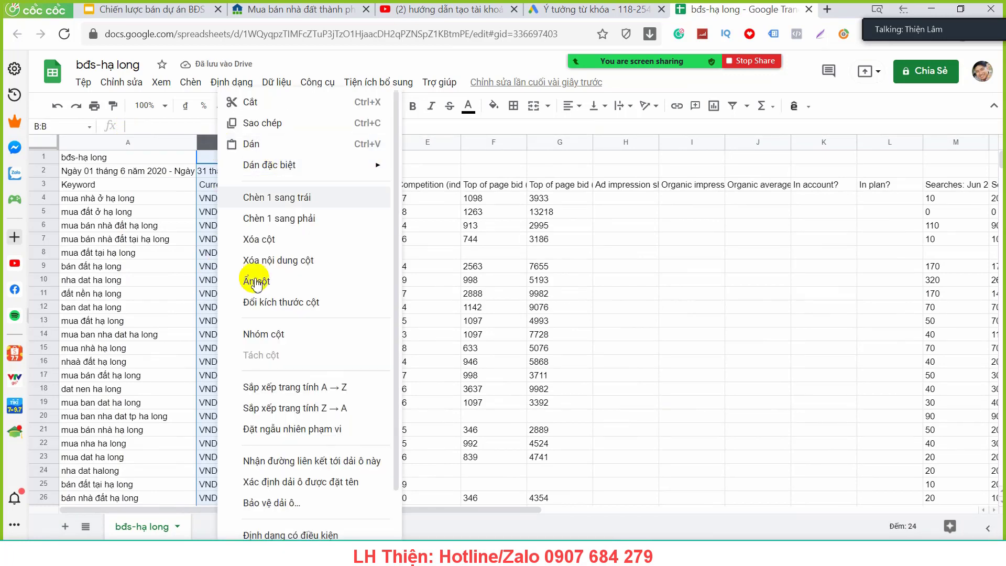
pyautogui.click(272, 242)
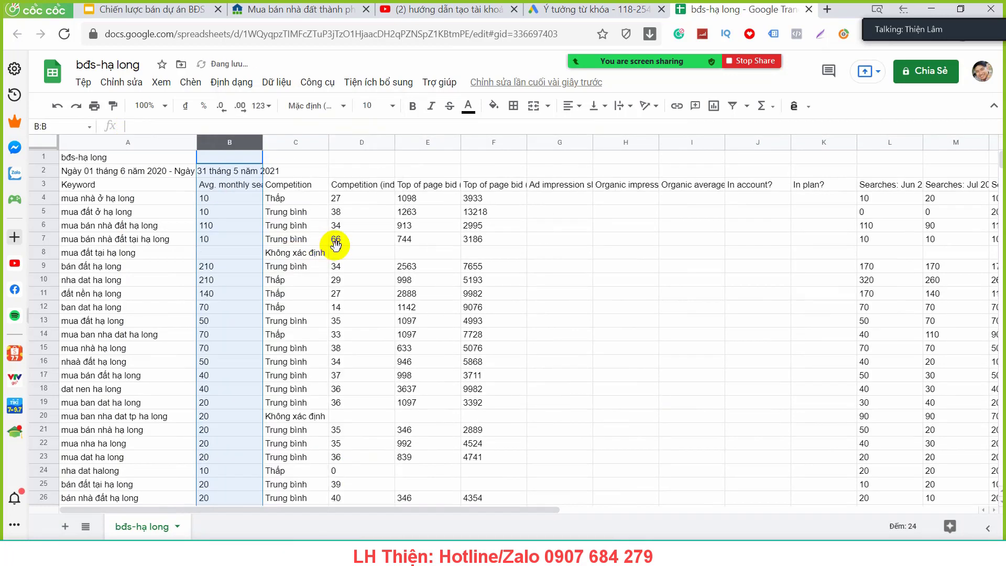
# Clear the contents of columns C to Y, and widen columns A and B to fit their text.
pyautogui.moveTo(287, 141); pyautogui.dragTo(1004, 153)
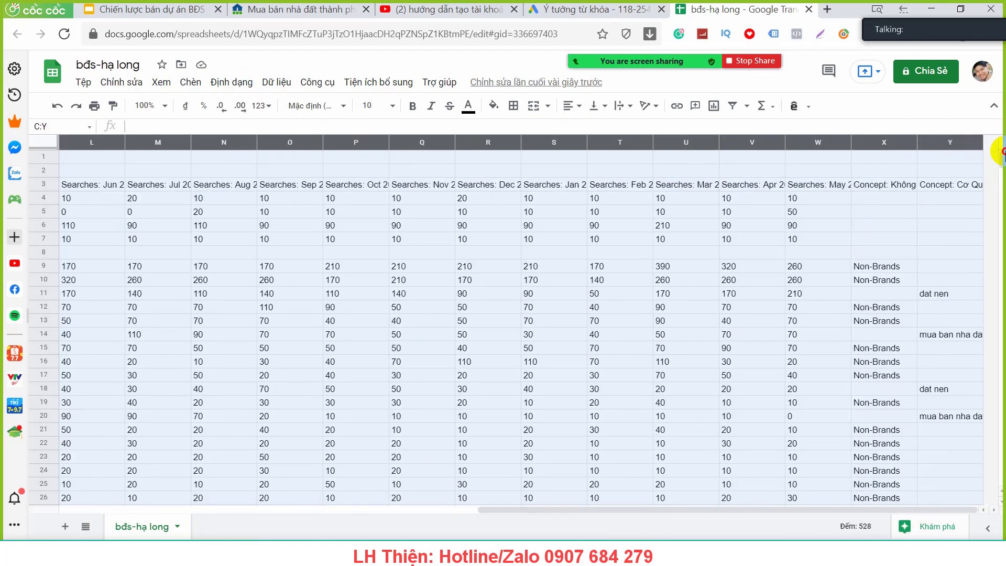
pyautogui.moveTo(900, 159); pyautogui.dragTo(945, 159)
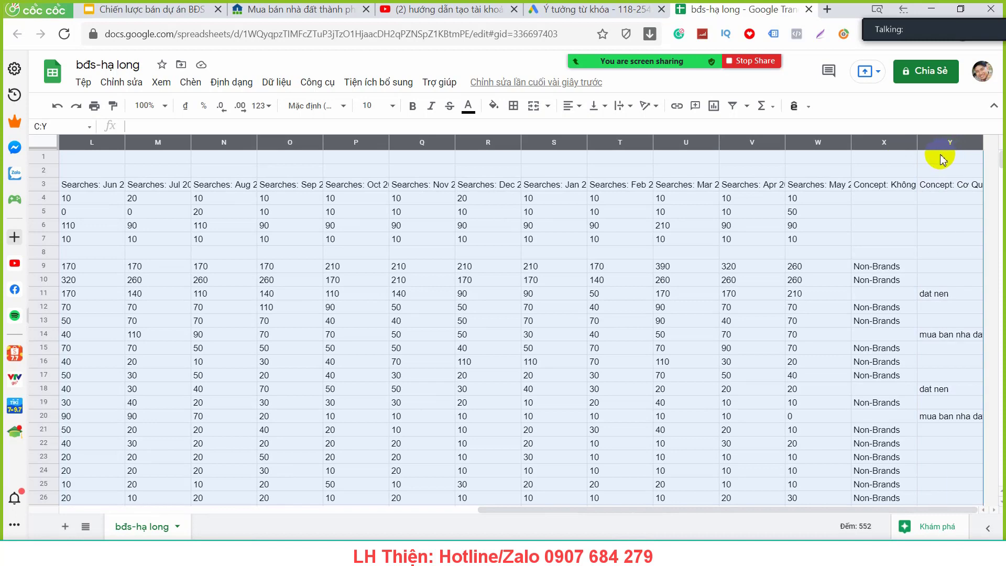
pyautogui.press('Delete')
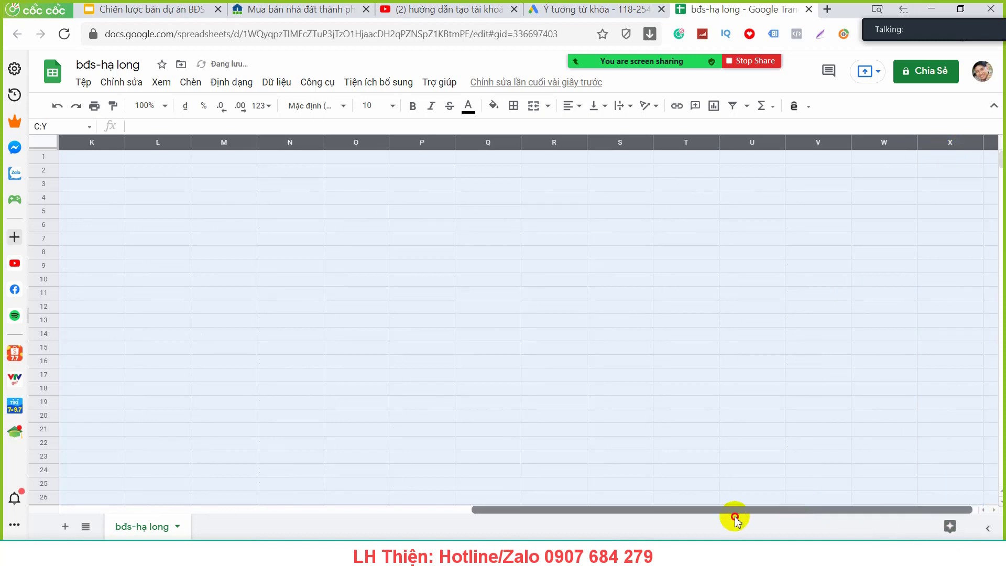
pyautogui.moveTo(735, 516); pyautogui.dragTo(324, 516)
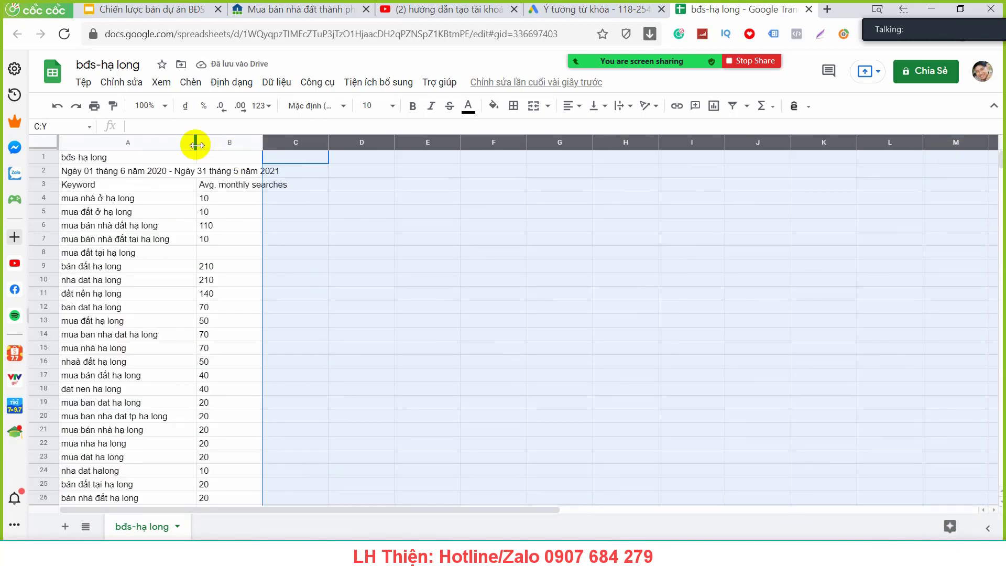
pyautogui.moveTo(197, 145); pyautogui.dragTo(282, 145)
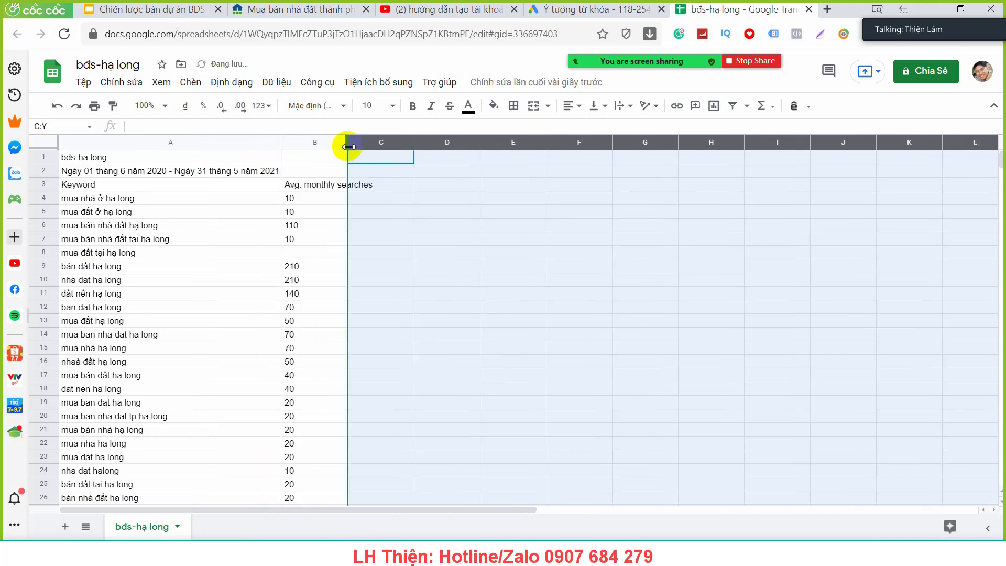
pyautogui.doubleClick(349, 146)
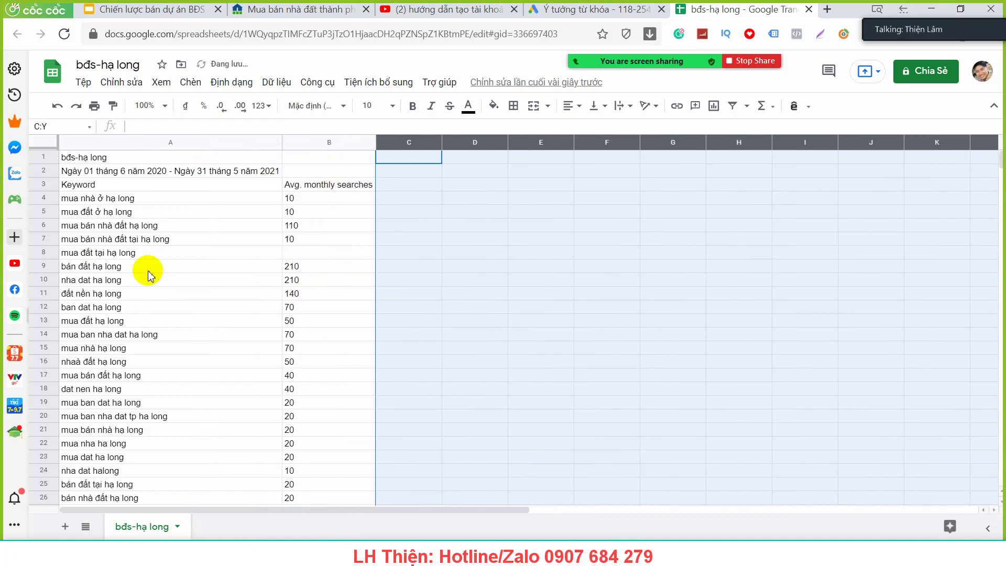
# Delete the row of the keyword "mua đất tại hạ long", which has no search volume.
pyautogui.click(287, 257)
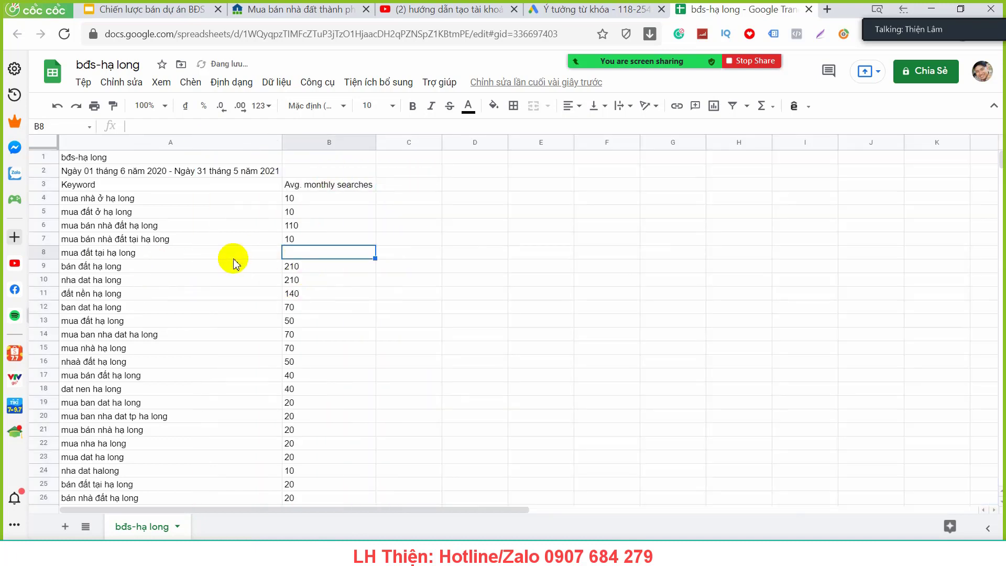
pyautogui.click(47, 253)
pyautogui.rightClick(46, 261)
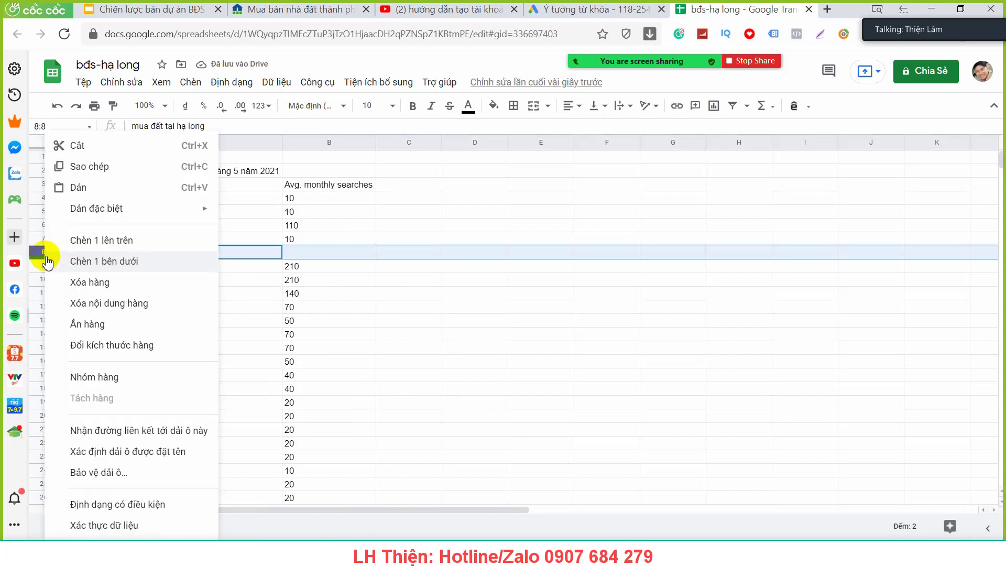
pyautogui.click(97, 285)
# Sort the sheet by the average monthly searches in column B, Z → A.
pyautogui.click(317, 142)
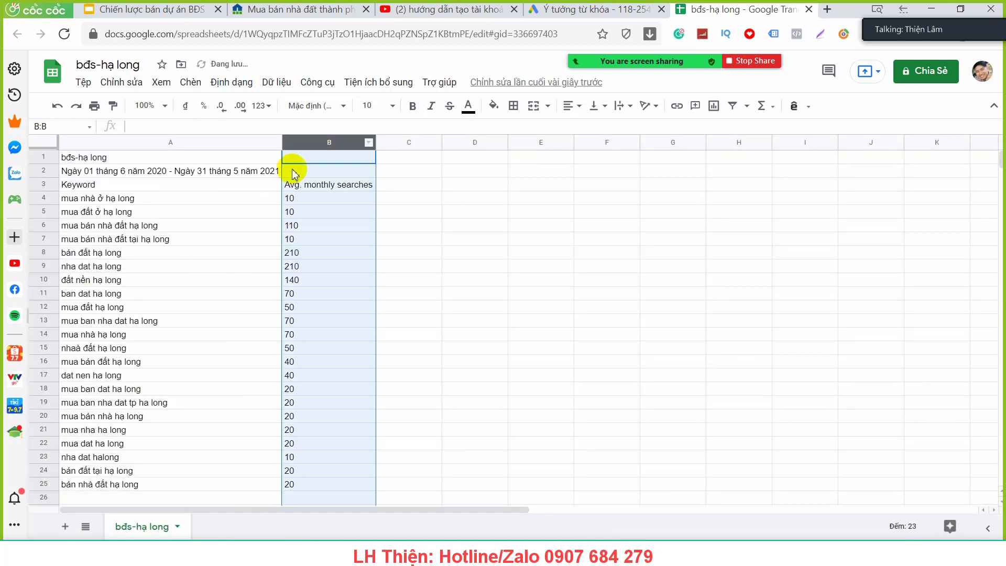
pyautogui.click(275, 84)
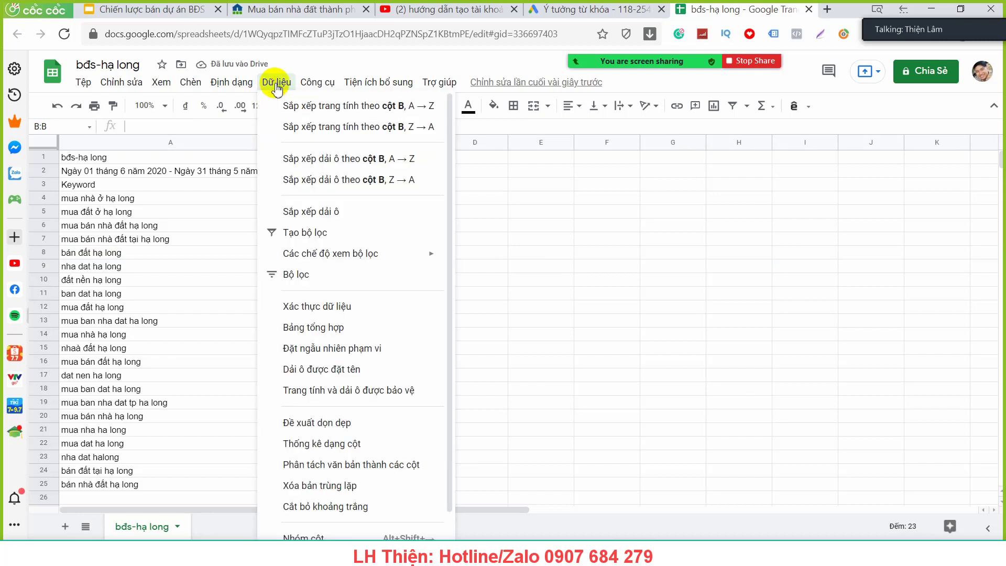
pyautogui.click(329, 129)
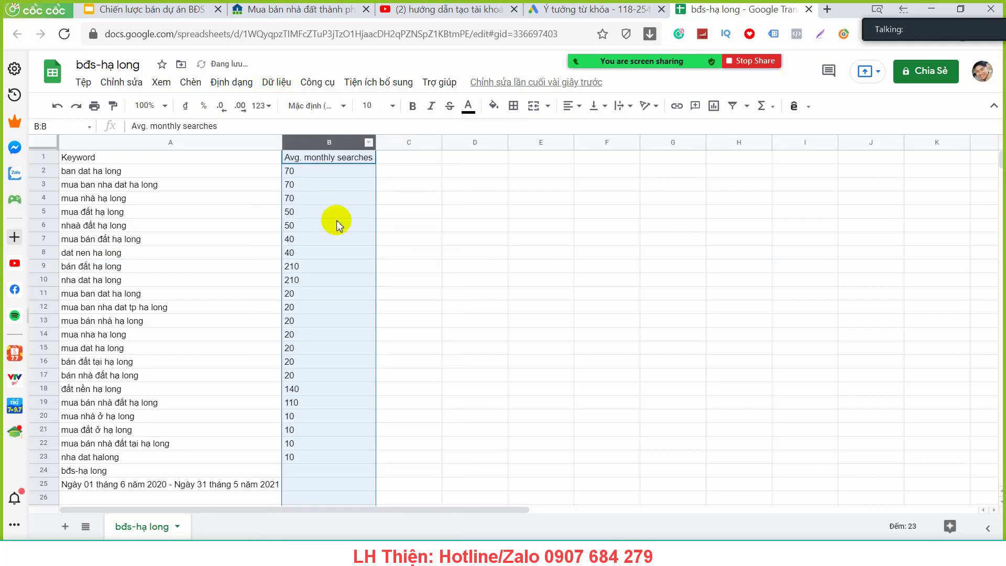
# Format the average monthly searches column as numbers without decimal places.
pyautogui.click(342, 147)
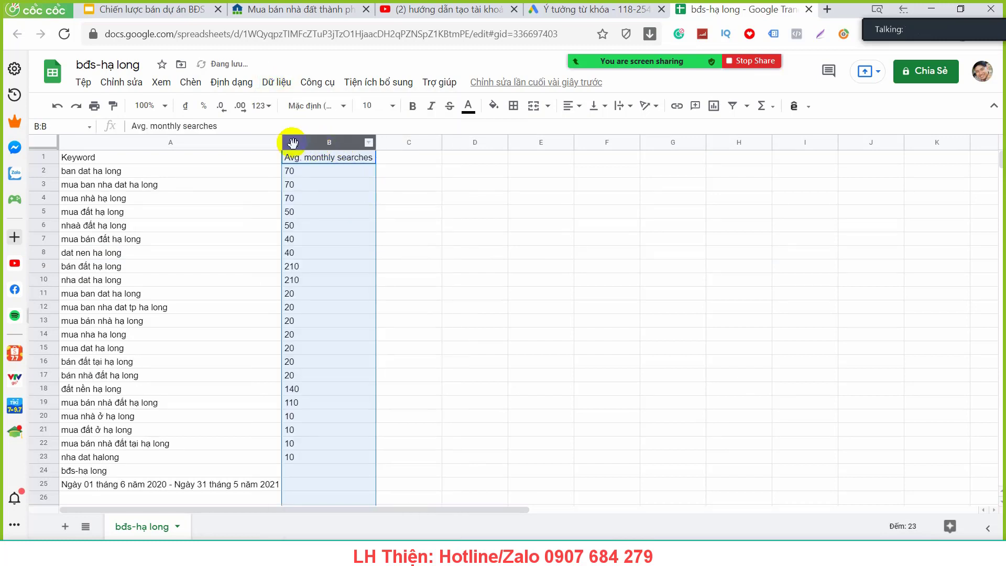
pyautogui.click(258, 105)
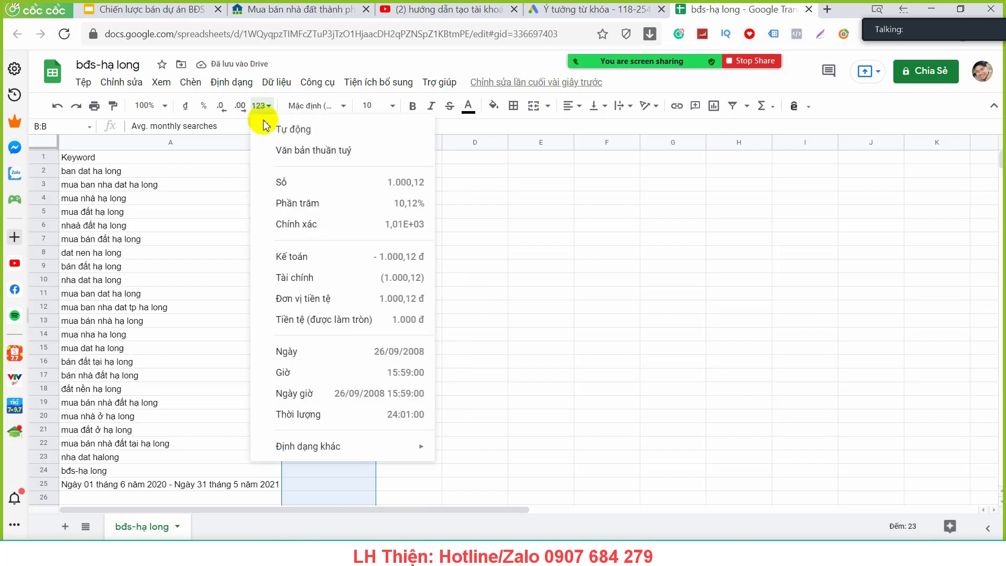
pyautogui.click(319, 185)
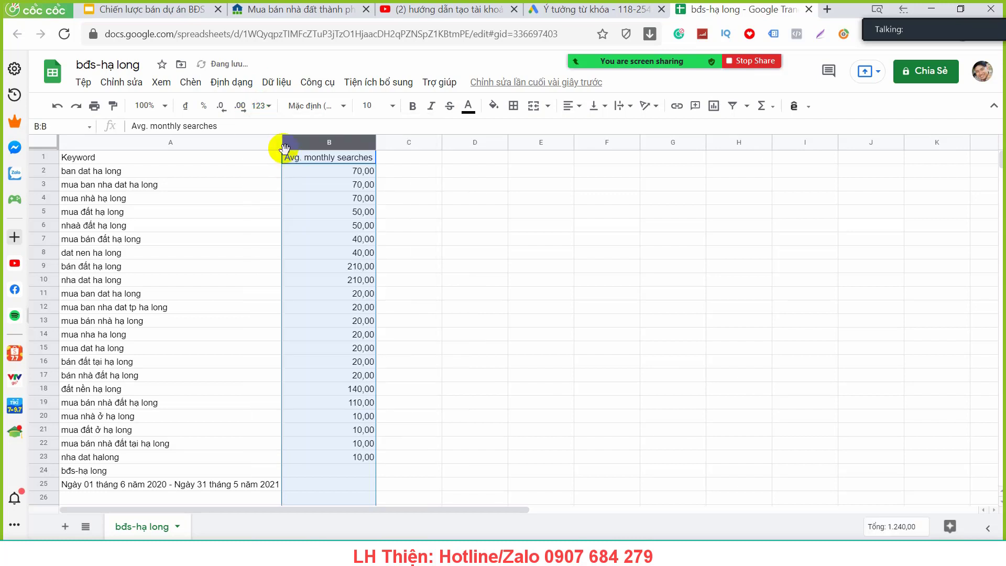
pyautogui.click(225, 107)
pyautogui.click(233, 108)
# Sort the sheet again by the numeric column B, Z → A, and return to the Google Ads keyword ideas.
pyautogui.click(276, 82)
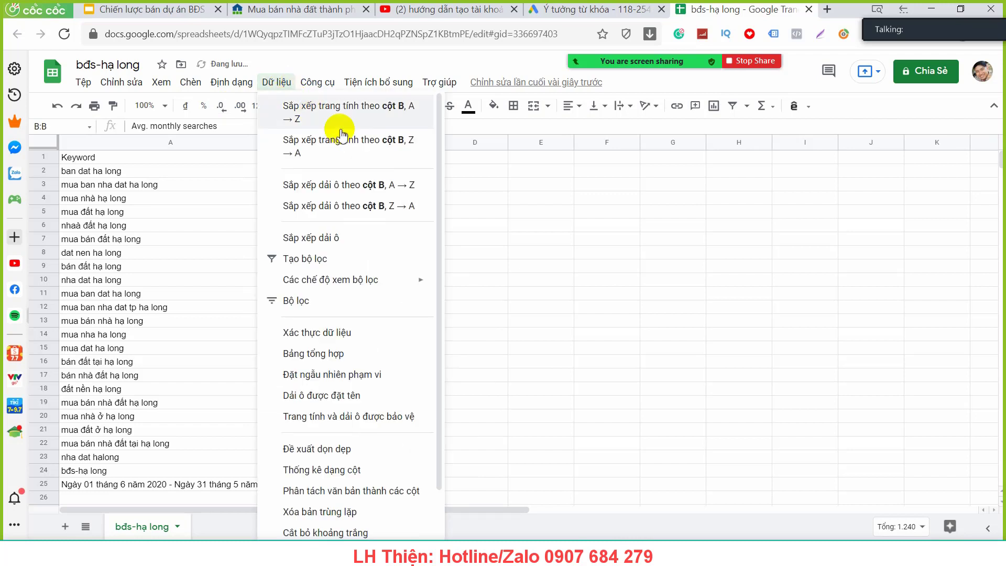
pyautogui.click(336, 140)
pyautogui.click(448, 242)
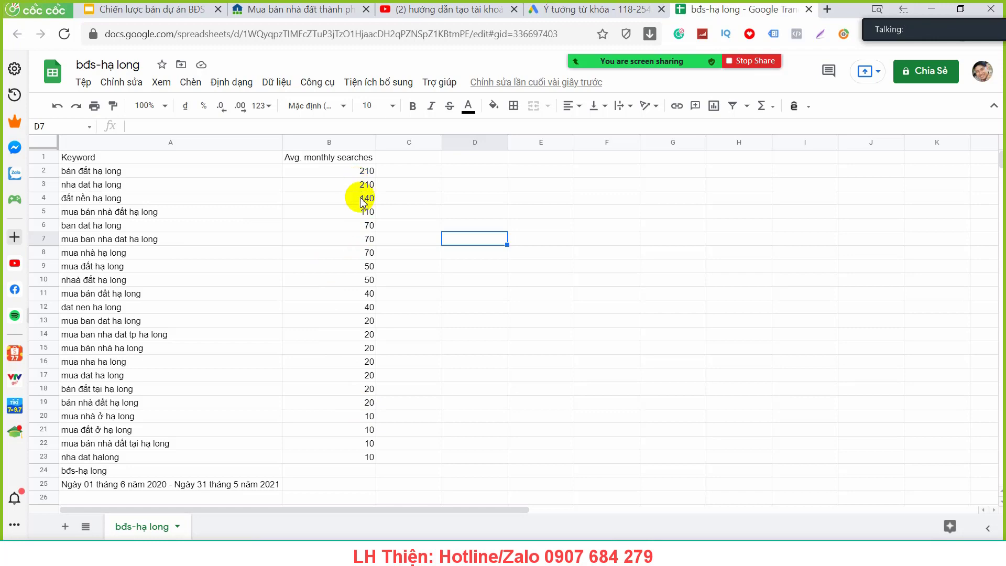
pyautogui.click(579, 9)
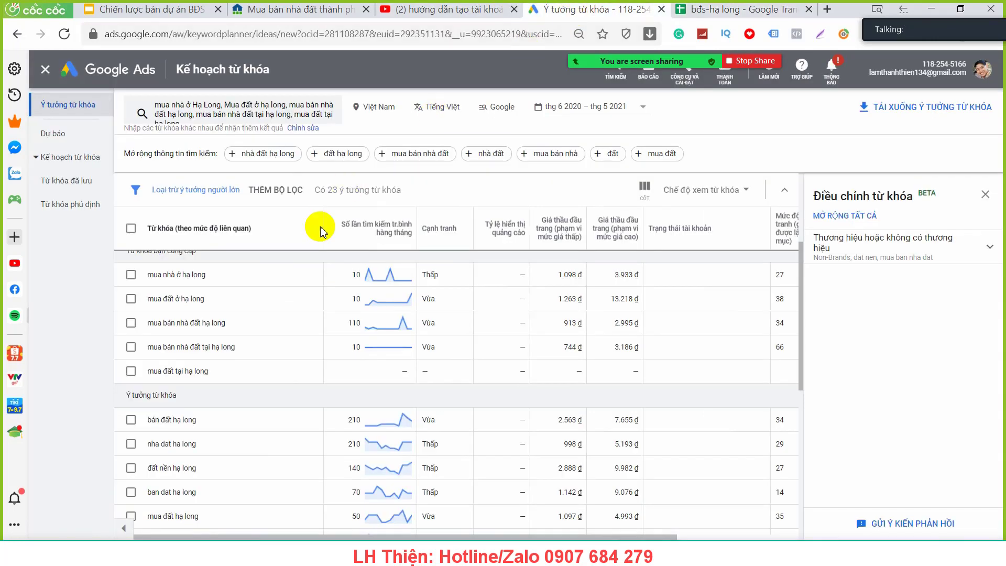
# Open google.com in a new browser tab and run the suggested search allintitle:"".
pyautogui.scroll(3, 320, 231)
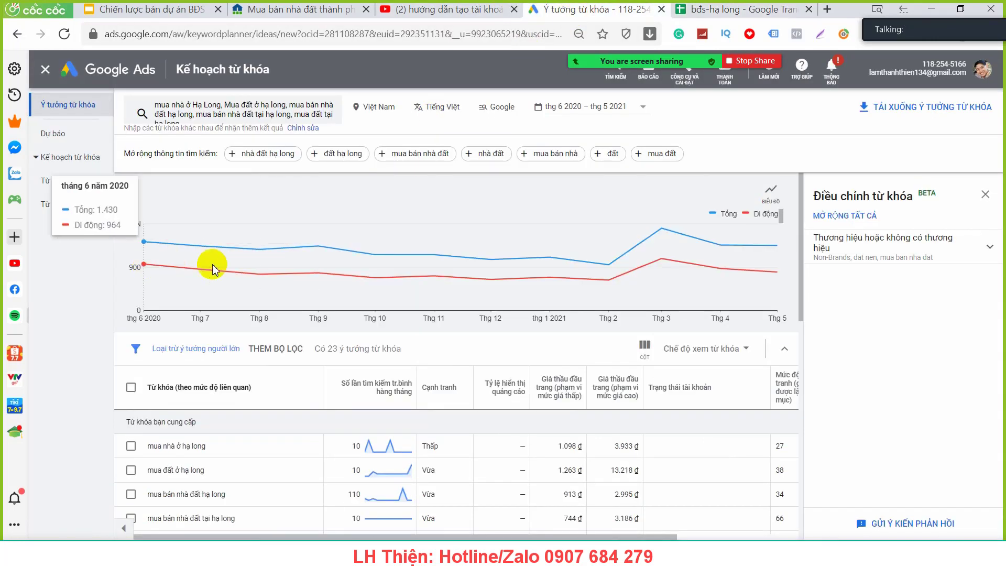
pyautogui.click(744, 9)
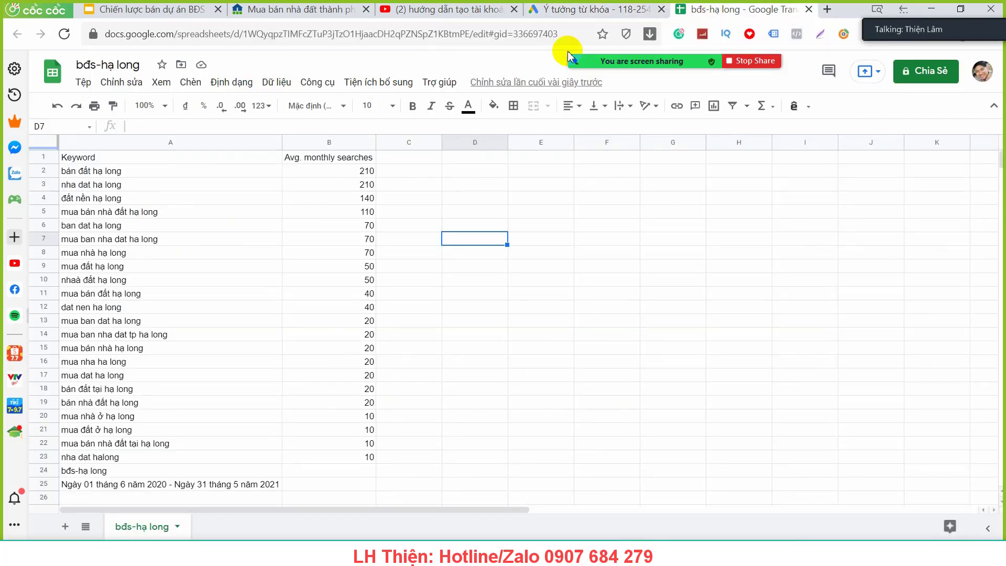
pyautogui.click(828, 10)
pyautogui.write('google.com')
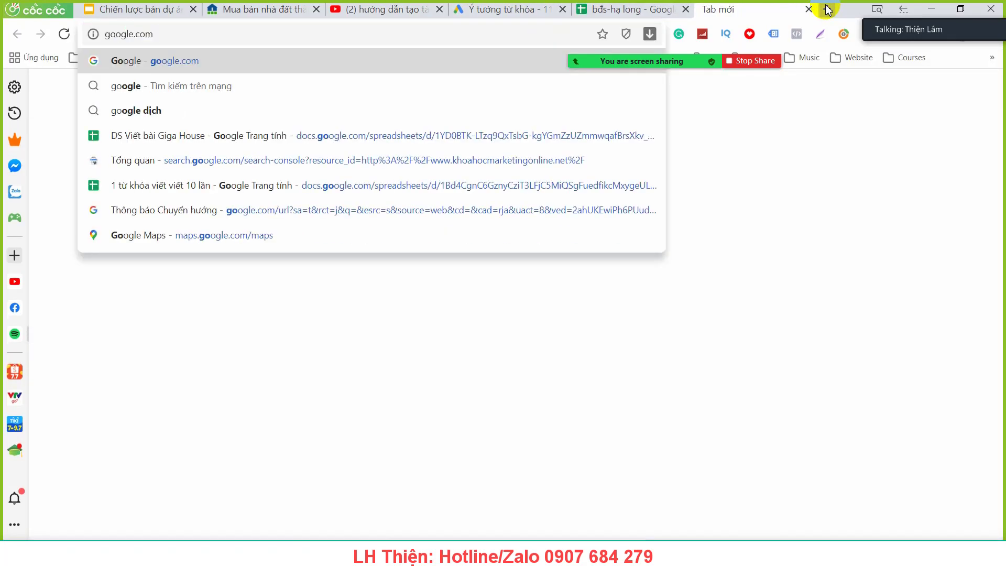
pyautogui.press('Return')
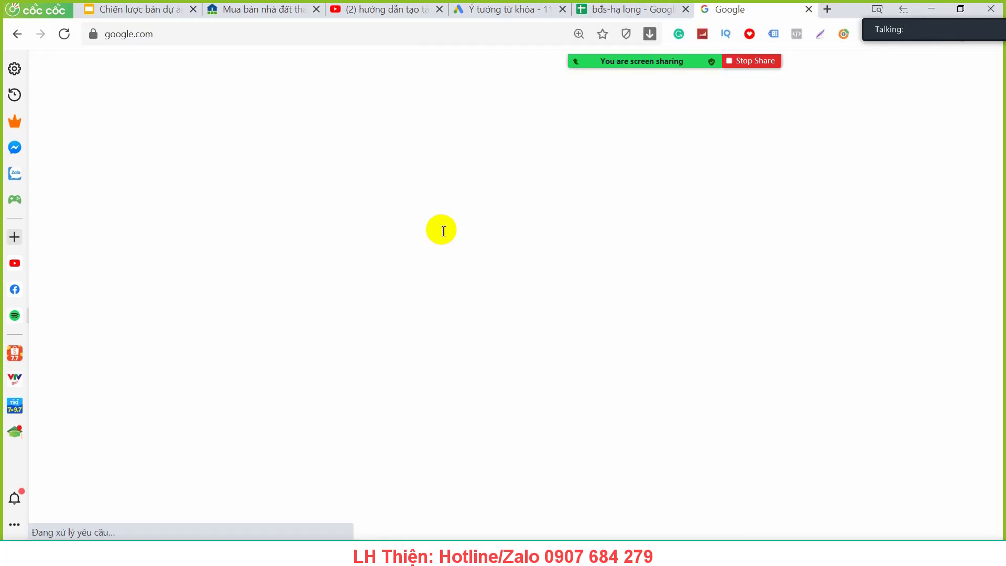
pyautogui.write('all')
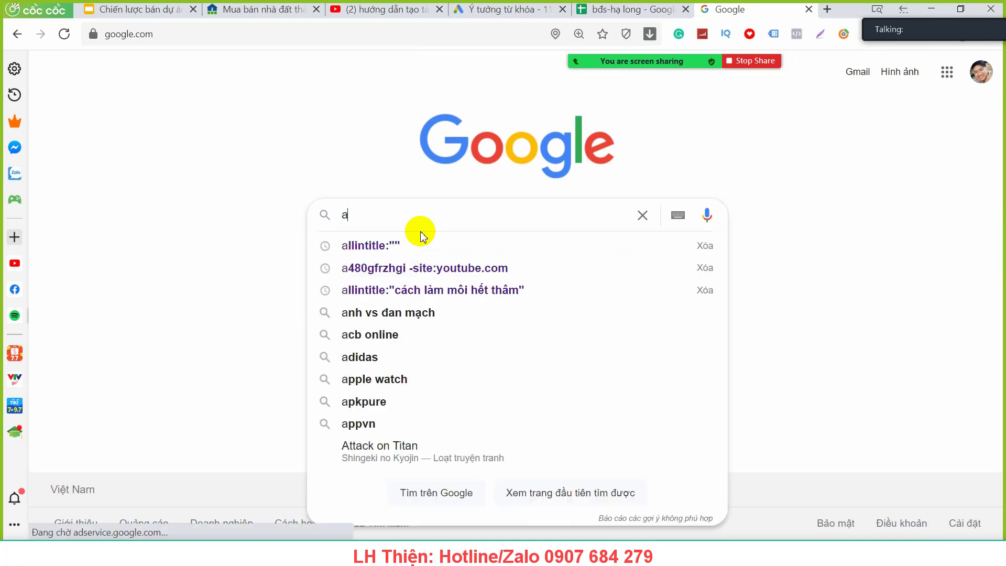
pyautogui.click(393, 246)
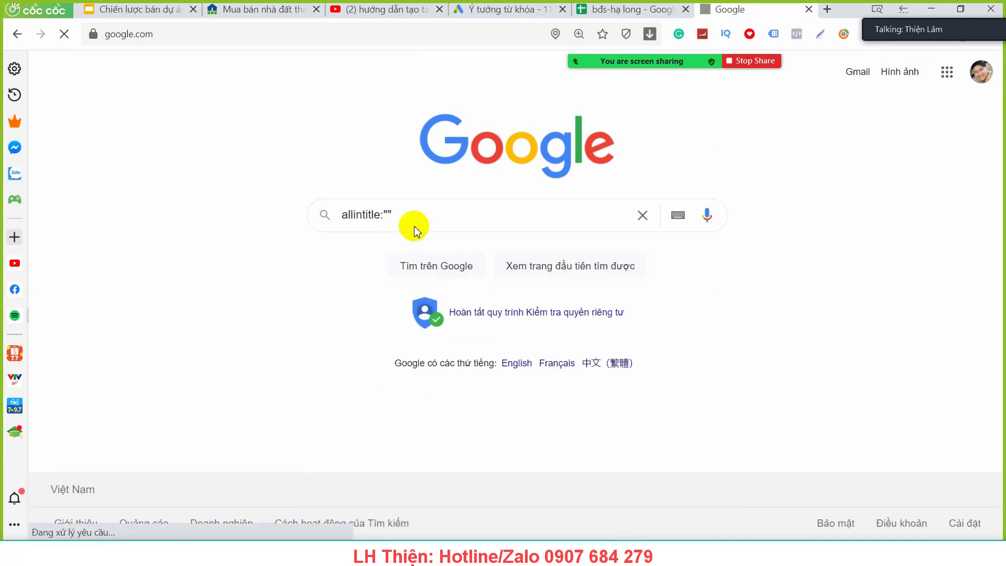
# Return to the keyword spreadsheet and add the header "Đối thủ cạnh tranh" in cell C1.
pyautogui.click(626, 10)
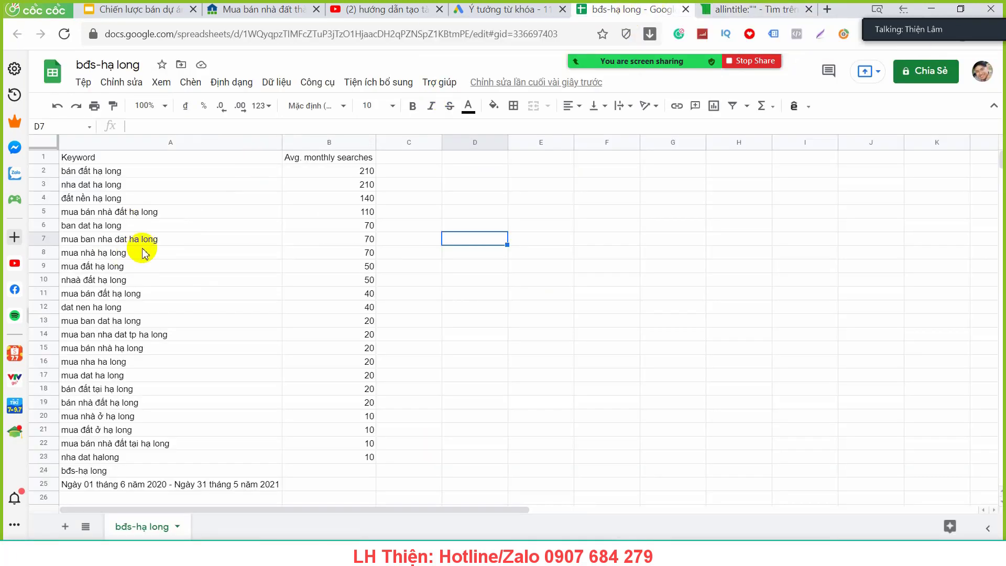
pyautogui.click(419, 163)
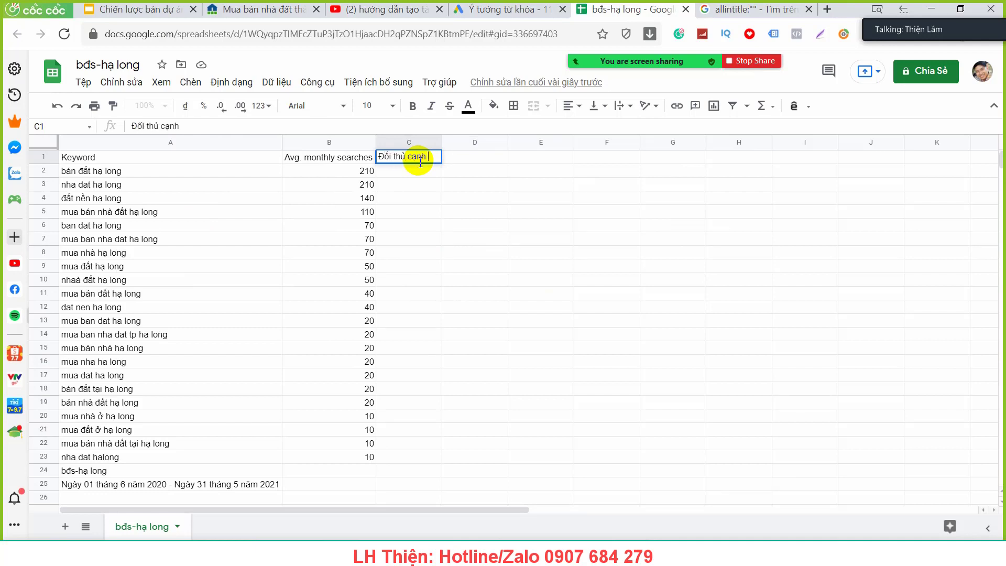
pyautogui.write('nh')
pyautogui.click(421, 184)
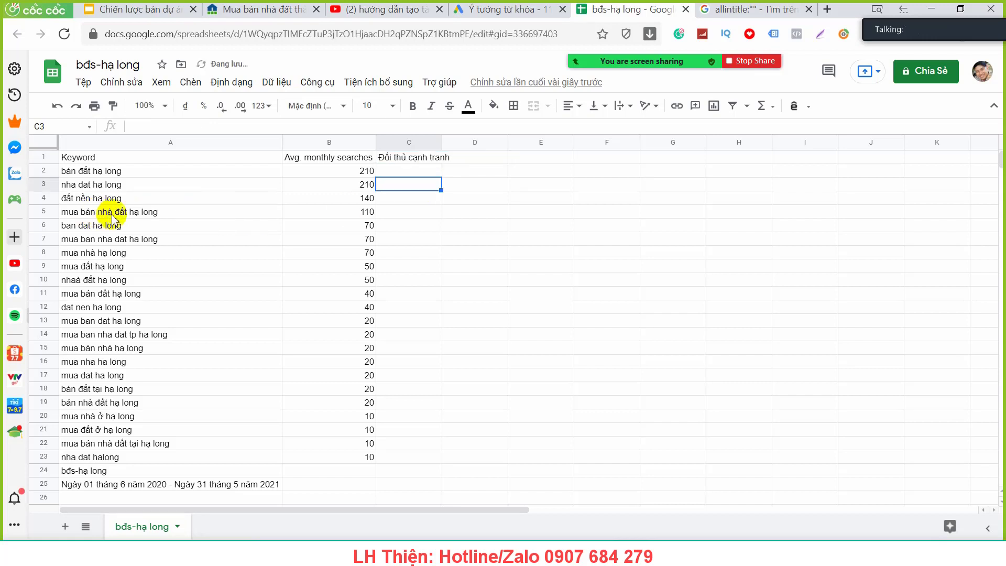
# Copy the keyword "mua bán nhà đất hạ long" from cell A5 and search Google for allintitle:"mua bán nhà đất hạ long".
pyautogui.click(341, 212)
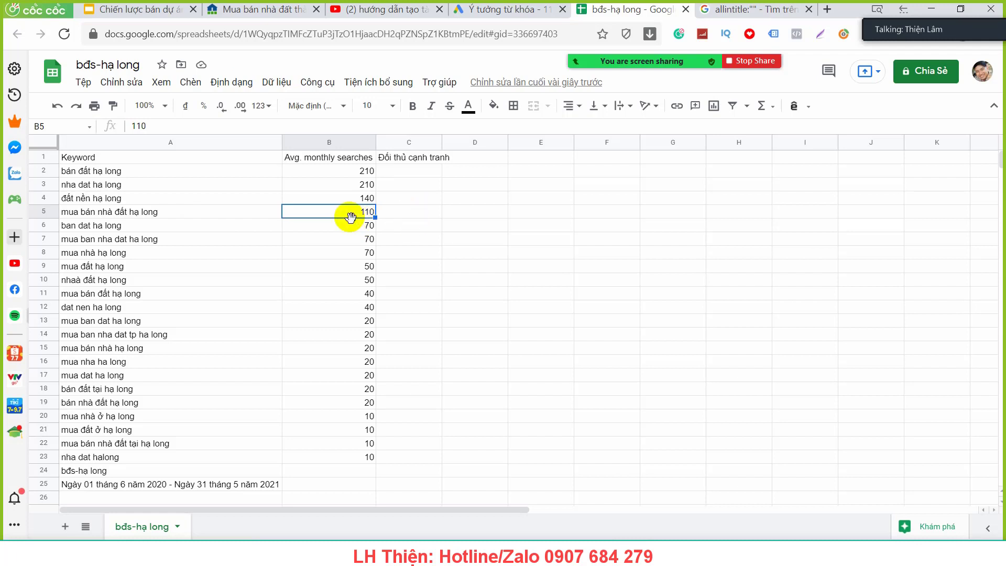
pyautogui.click(179, 219)
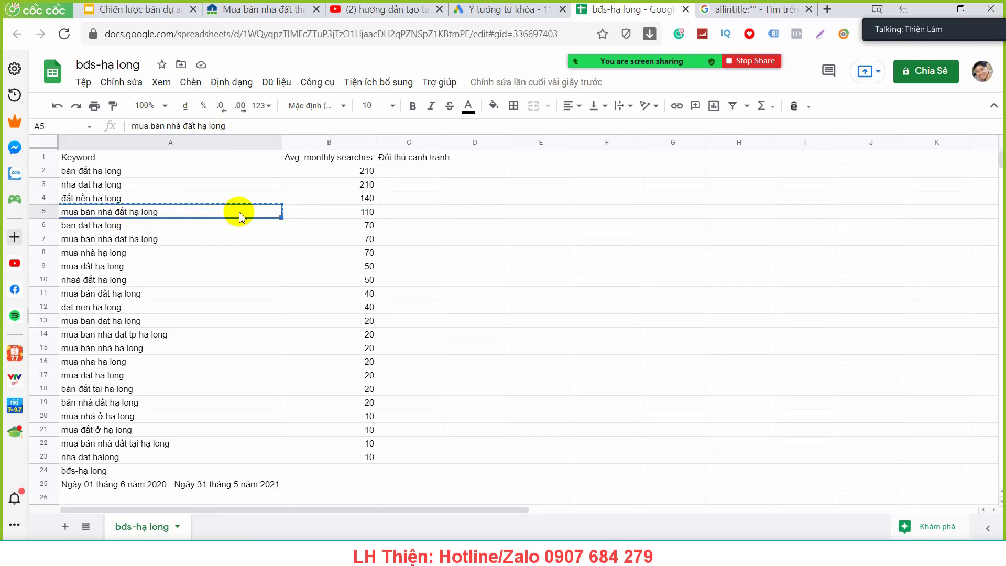
pyautogui.hotkey('ctrl', 'Tab')
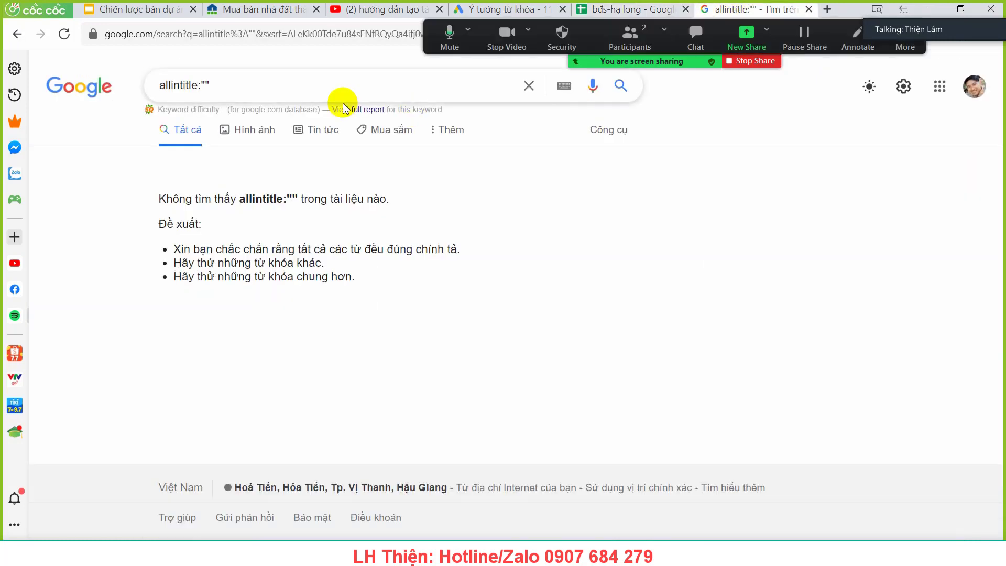
pyautogui.click(203, 86)
pyautogui.write('mua bán nhà đất hạ long')
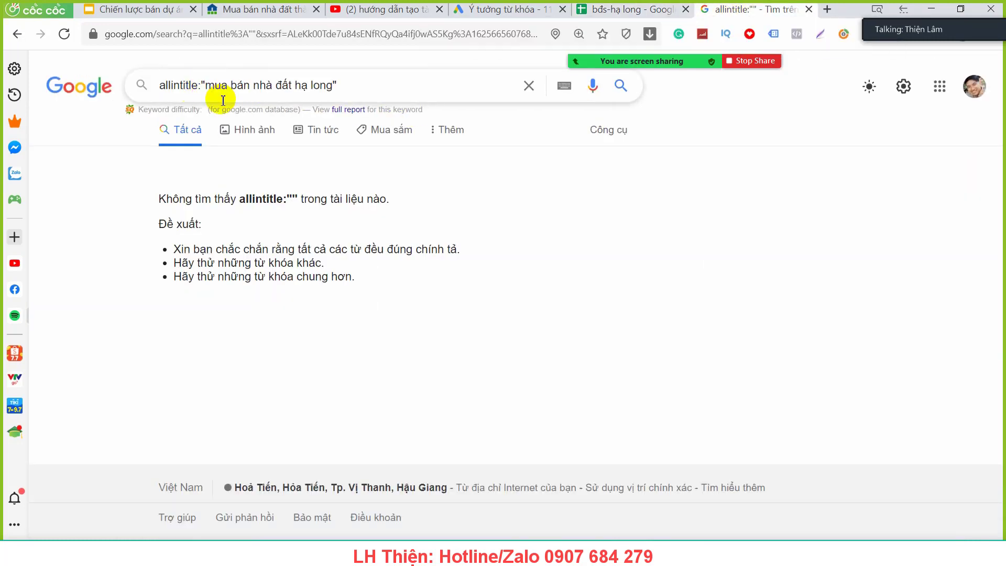
pyautogui.press('Return')
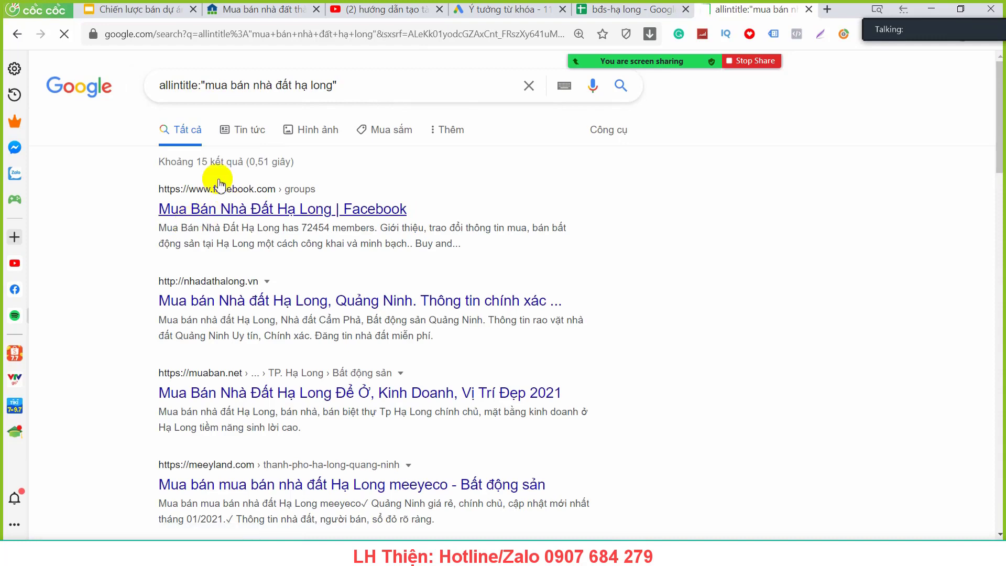
# Copy the Google result count, 15, into cell C5 as the competitor number for "mua bán nhà đất hạ long".
pyautogui.doubleClick(205, 162)
pyautogui.hotkey('ctrl', 'c')
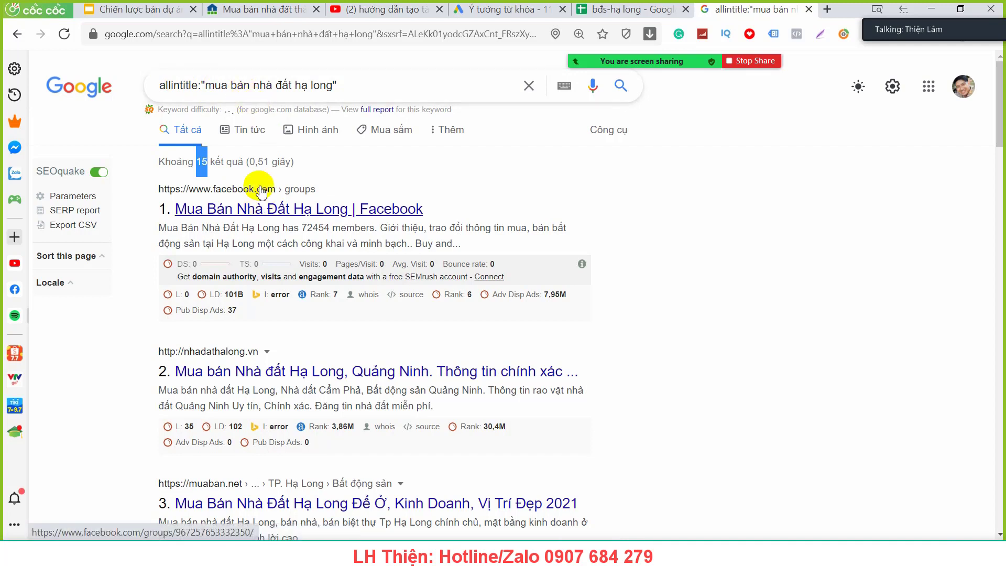
pyautogui.click(209, 88)
pyautogui.moveTo(209, 88)
pyautogui.mouseDown()
pyautogui.moveTo(341, 88)
pyautogui.moveTo(327, 88)
pyautogui.mouseUp()
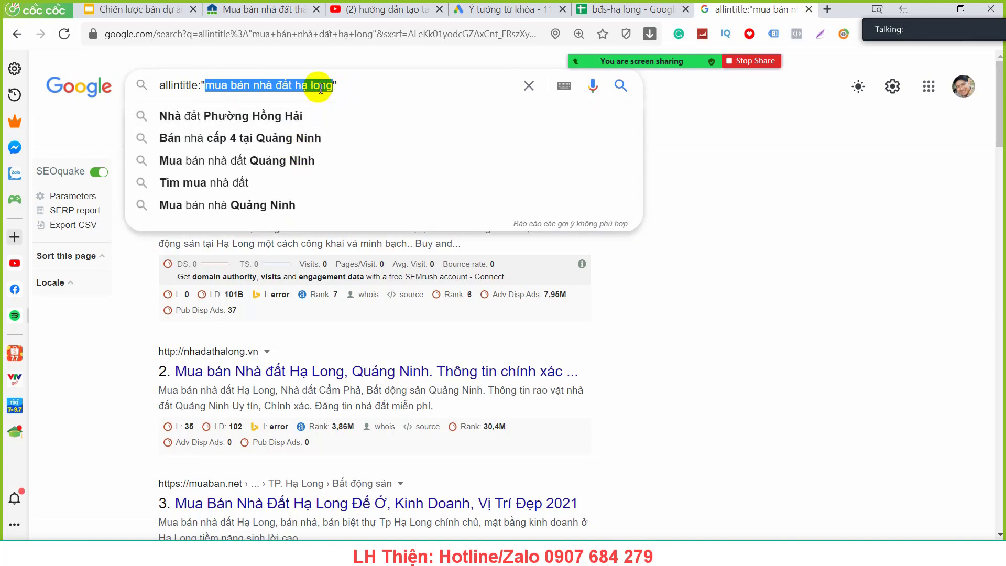
pyautogui.click(321, 88)
pyautogui.moveTo(207, 86); pyautogui.dragTo(333, 87)
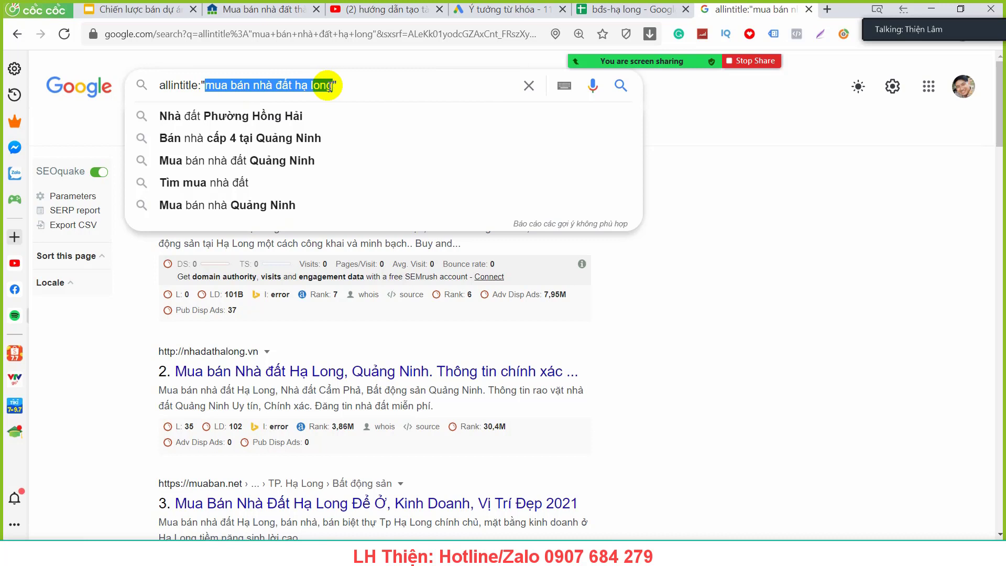
pyautogui.click(329, 88)
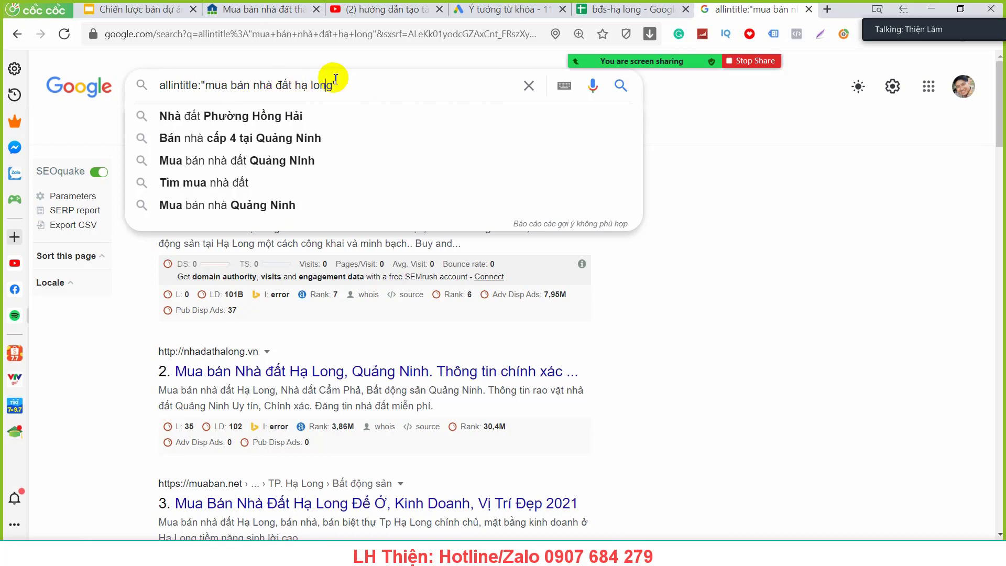
pyautogui.moveTo(656, 38)
pyautogui.click(628, 9)
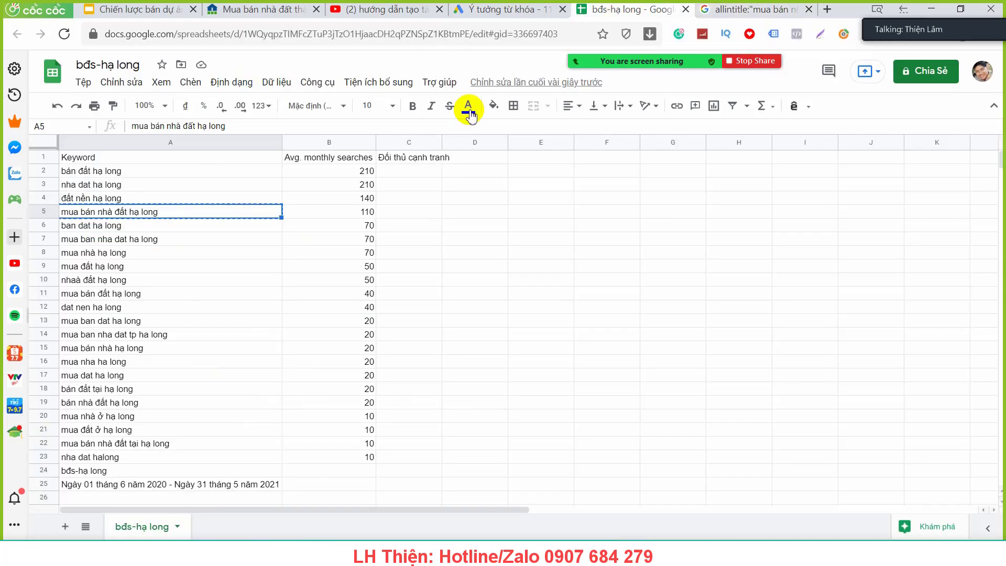
pyautogui.click(418, 215)
pyautogui.hotkey('ctrl', 'v')
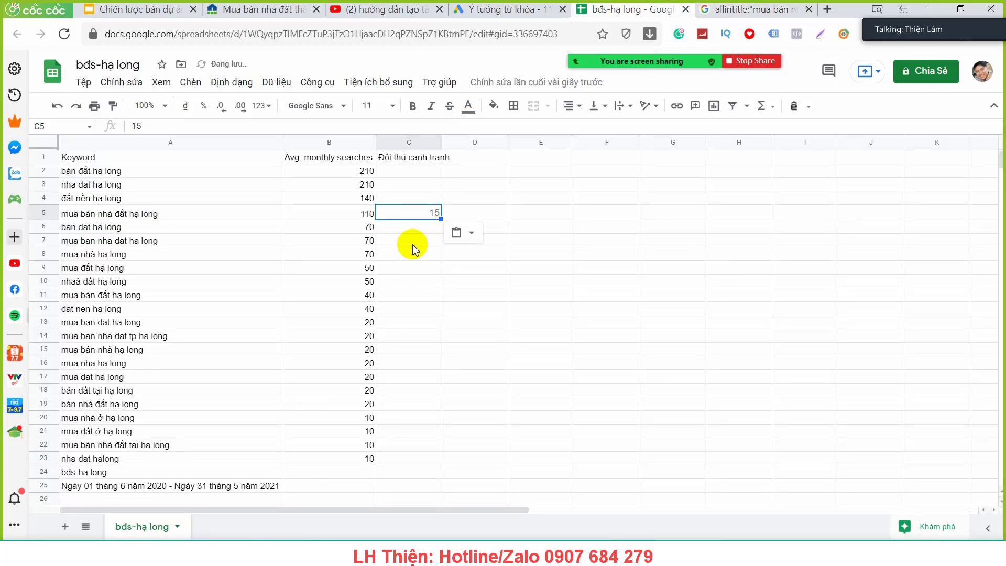
pyautogui.press('Down')
pyautogui.press('Down')
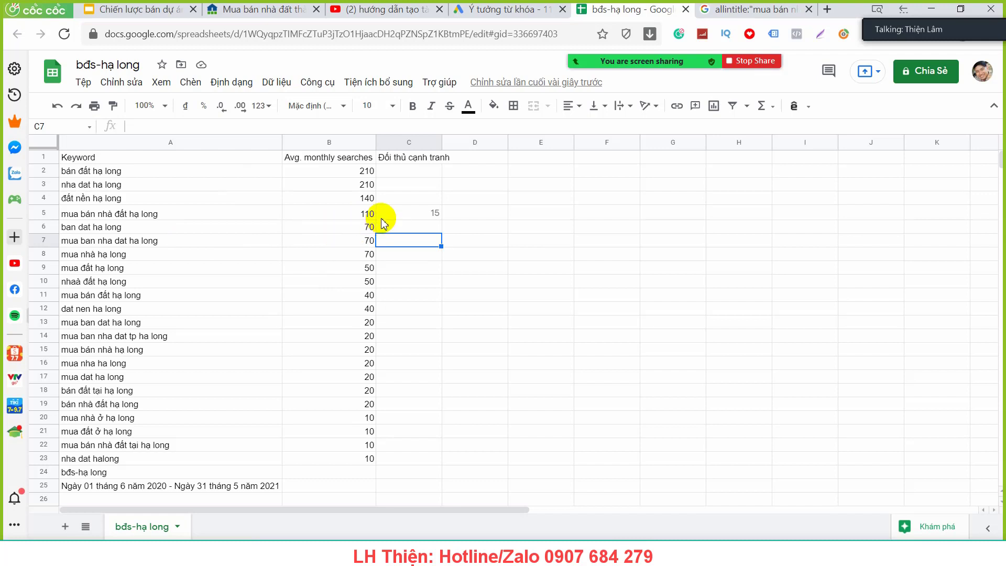
# Enter the note "<10" in cell D5 beside the competitor number.
pyautogui.click(494, 212)
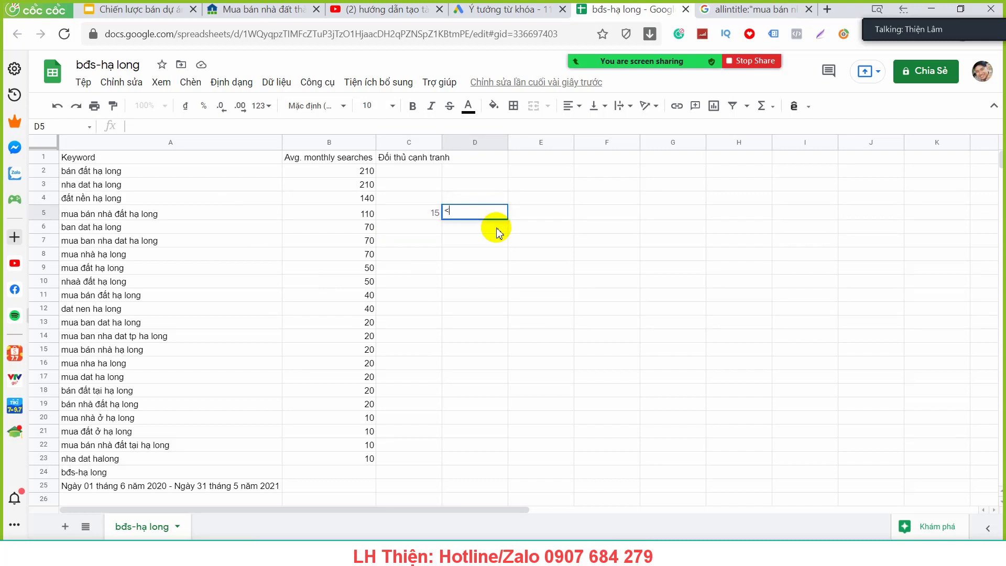
pyautogui.write('<10')
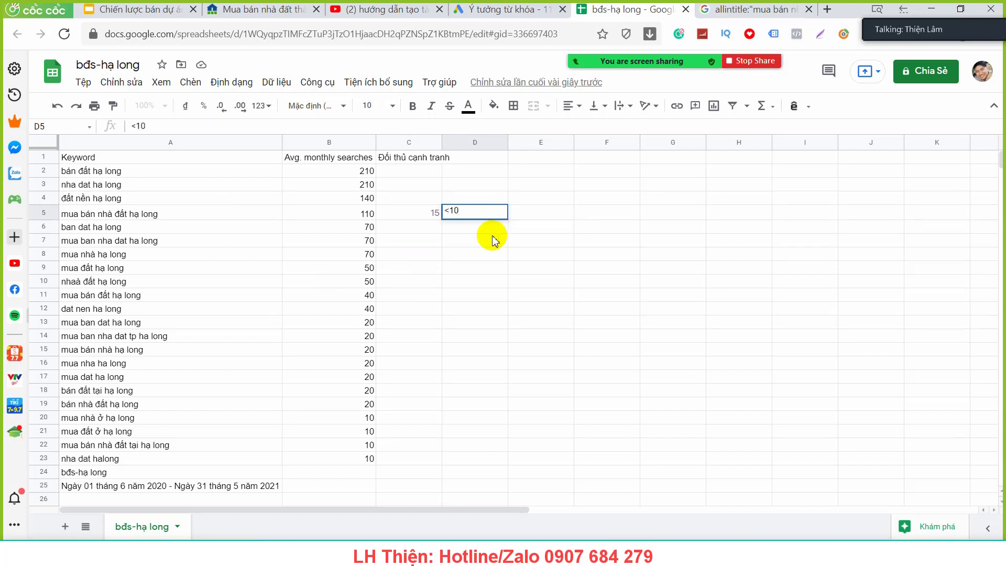
pyautogui.click(487, 242)
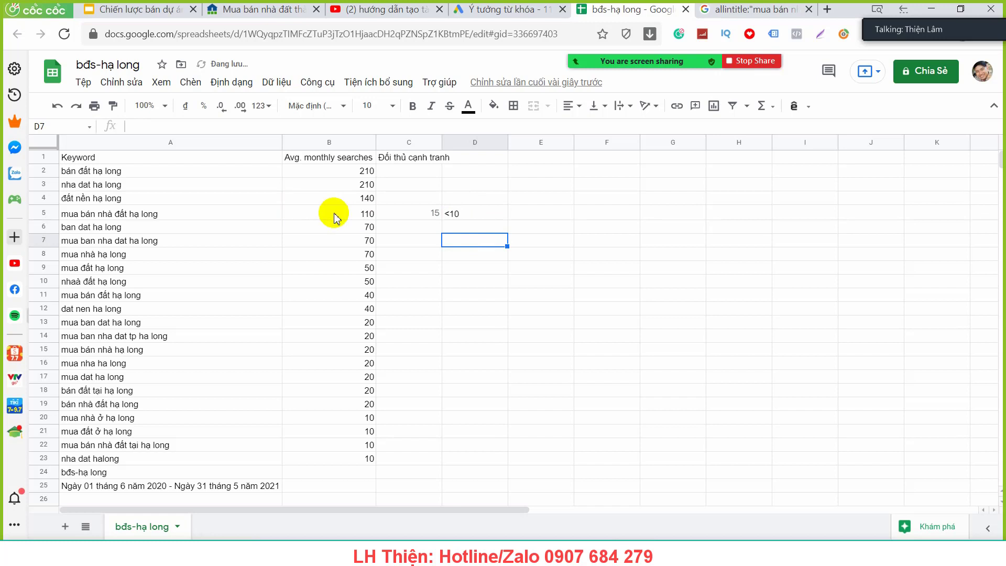
pyautogui.click(426, 215)
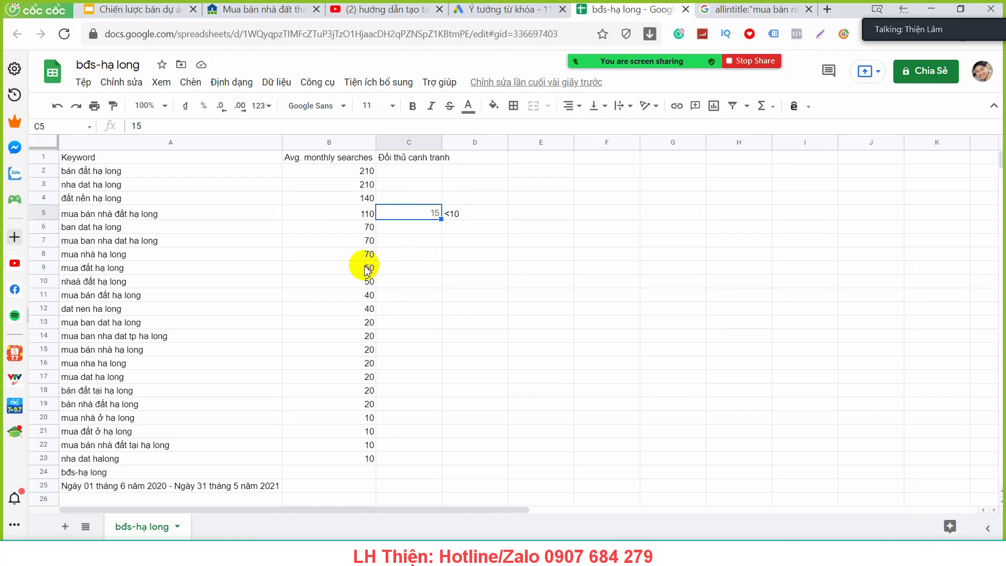
pyautogui.click(152, 214)
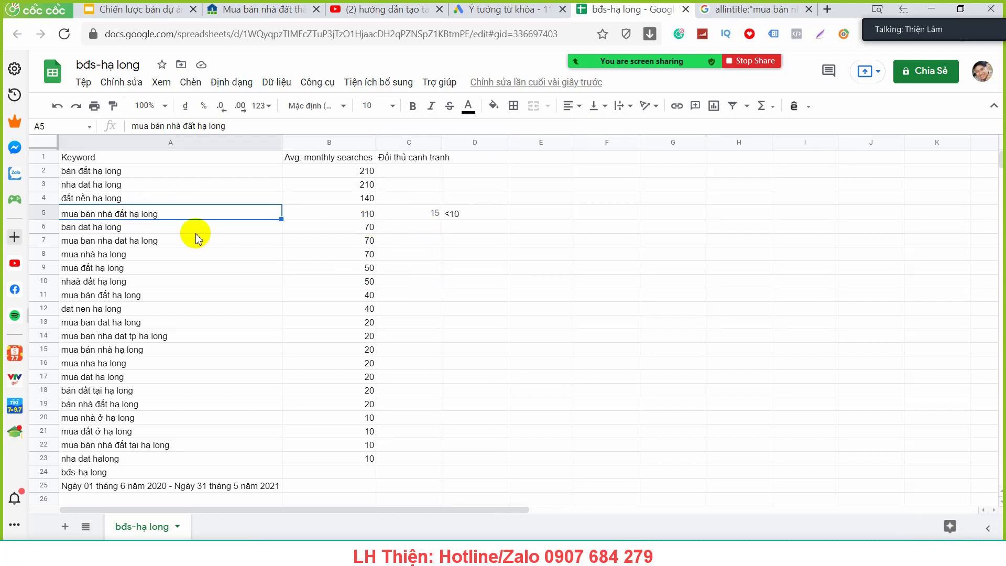
pyautogui.click(432, 219)
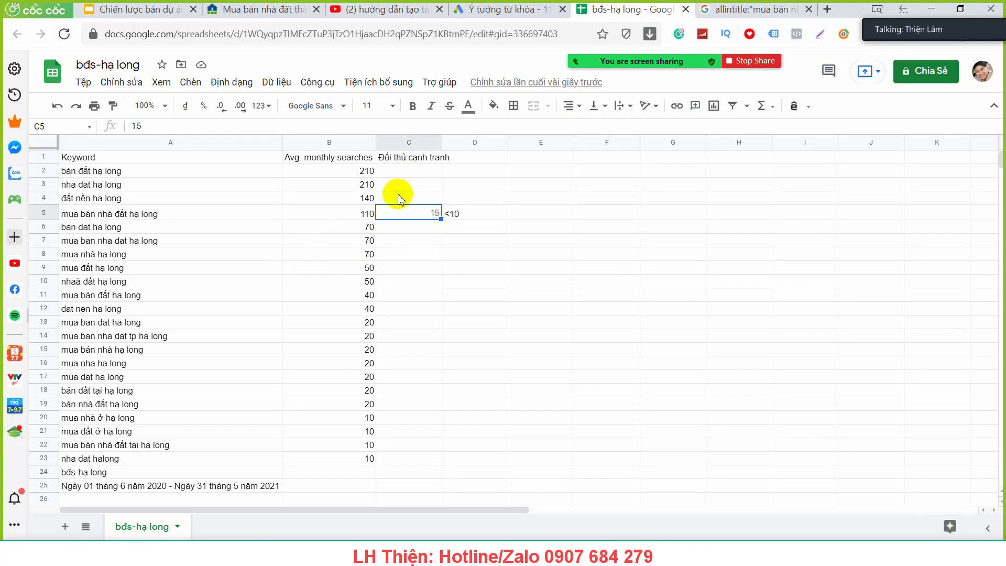
pyautogui.click(401, 255)
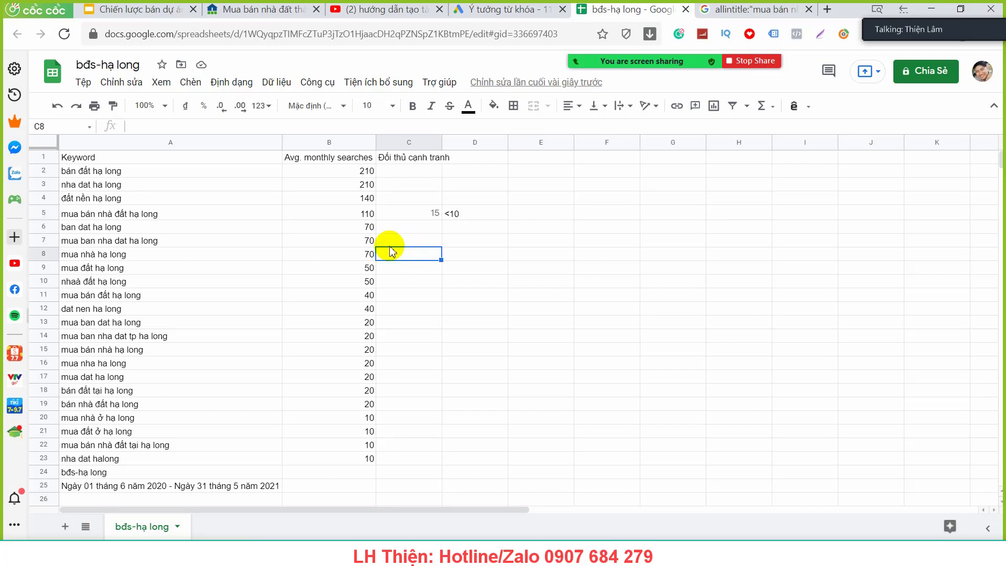
pyautogui.scroll(-1, 268, 349)
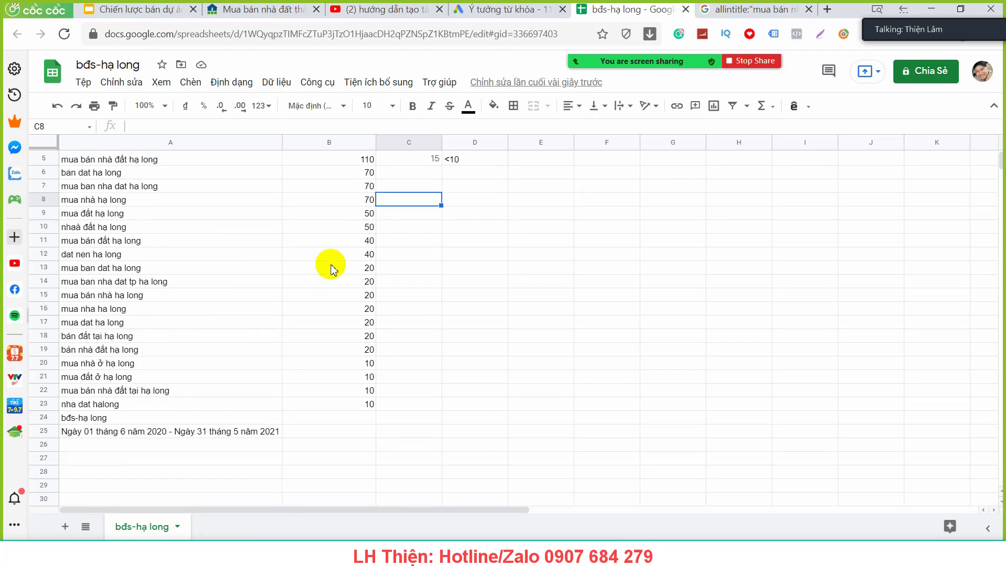
pyautogui.click(490, 9)
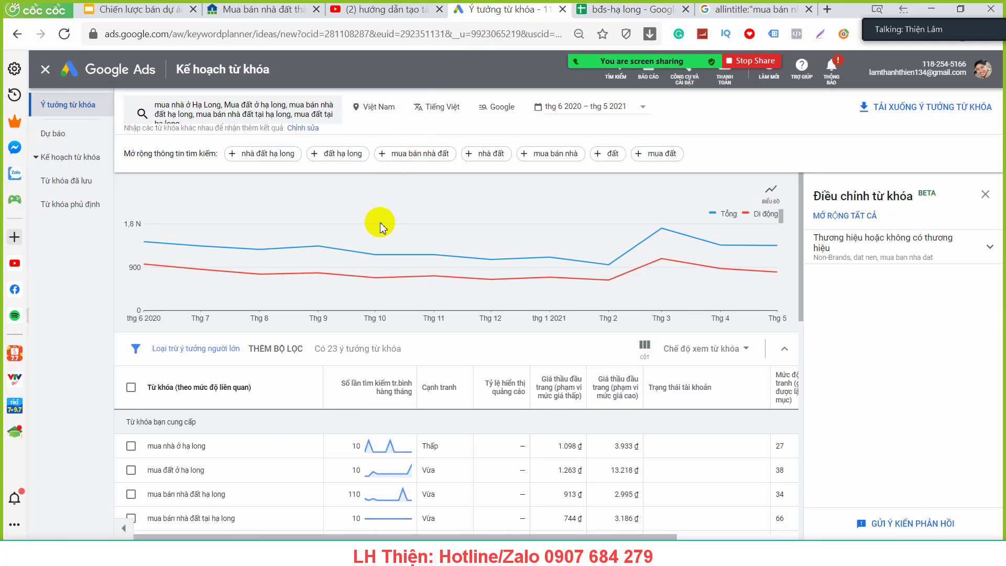
pyautogui.click(625, 9)
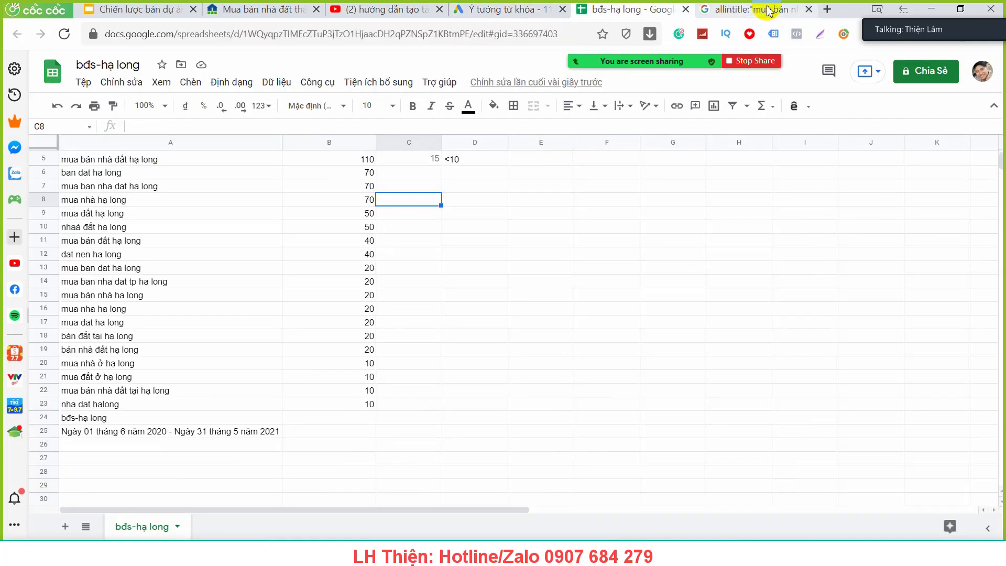
# Open keywordtool.io in a new browser tab and choose Google as the keyword source.
pyautogui.click(757, 9)
pyautogui.click(827, 9)
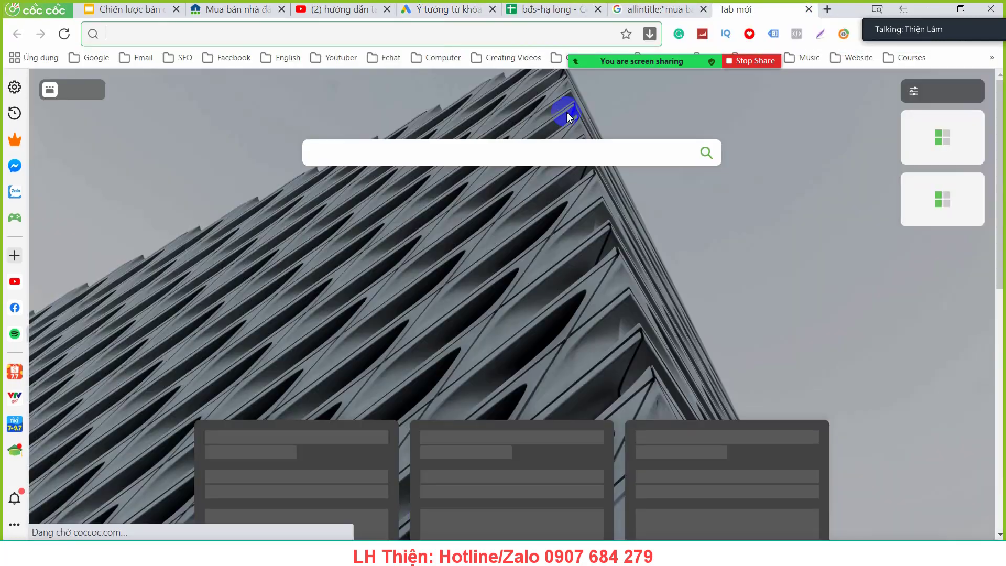
pyautogui.write('keywordtool.io')
pyautogui.press('Return')
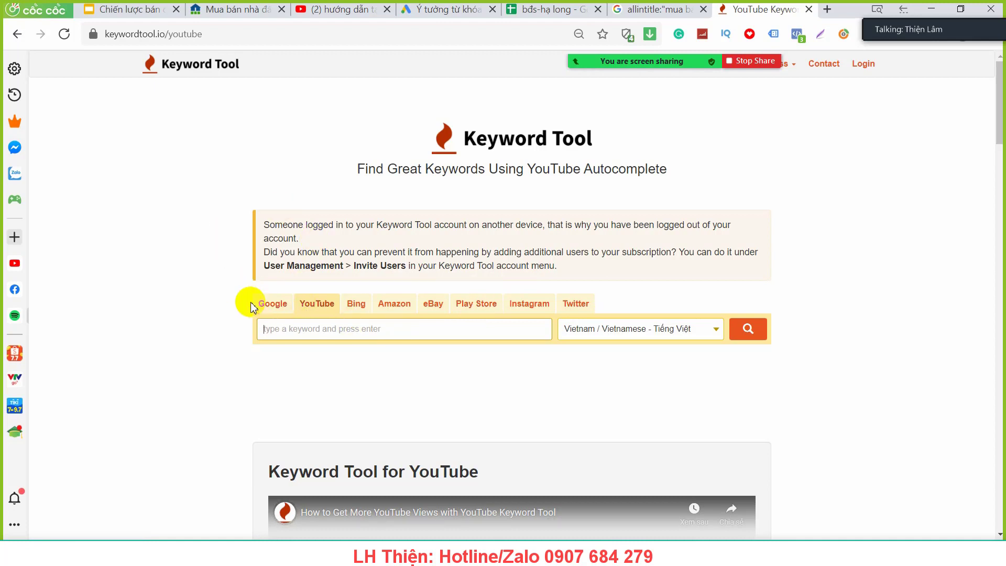
pyautogui.click(270, 307)
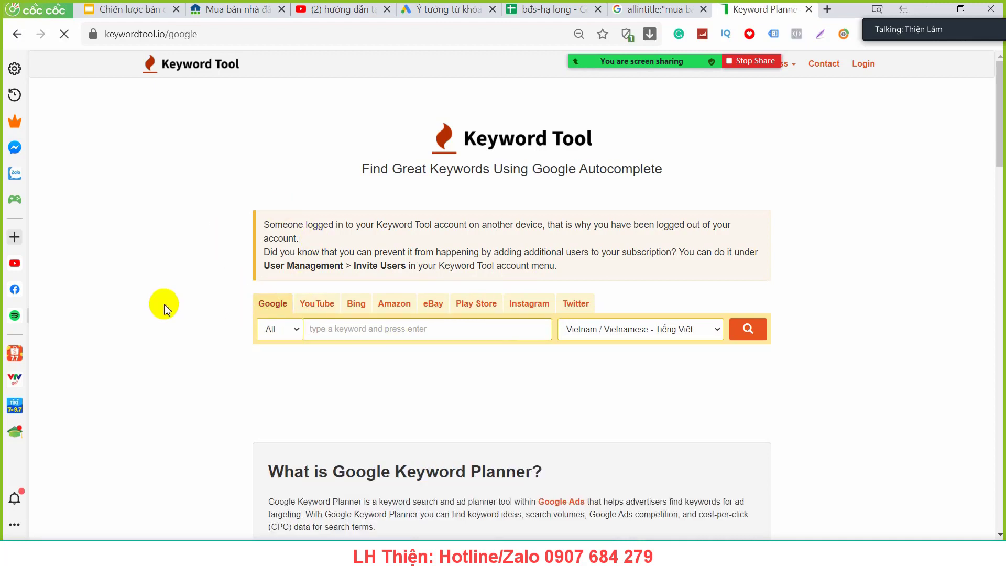
# Search for keyword suggestions for "mua đất tại Hạ Long" with Vietnam / Vietnamese as the market.
pyautogui.click(302, 330)
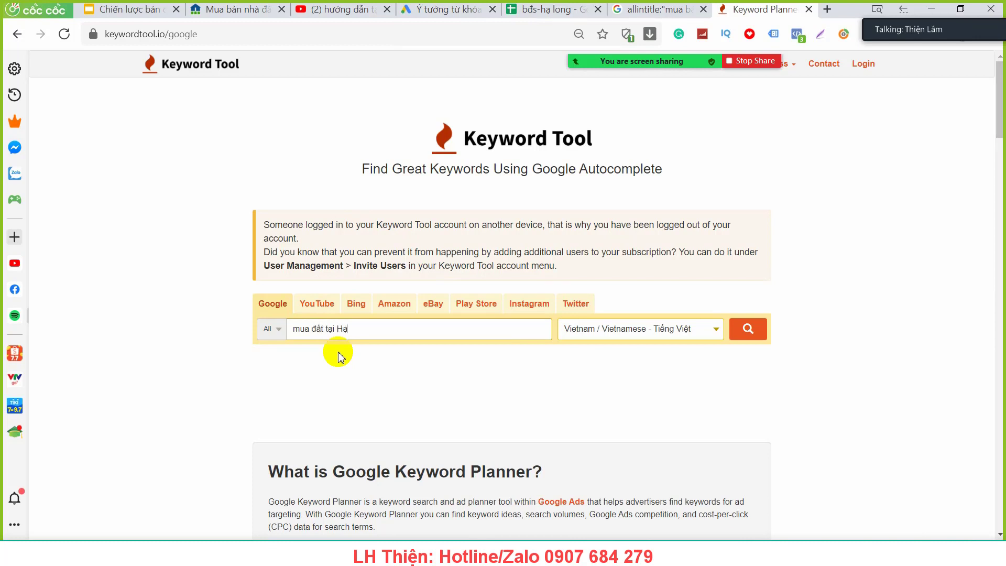
pyautogui.write('g')
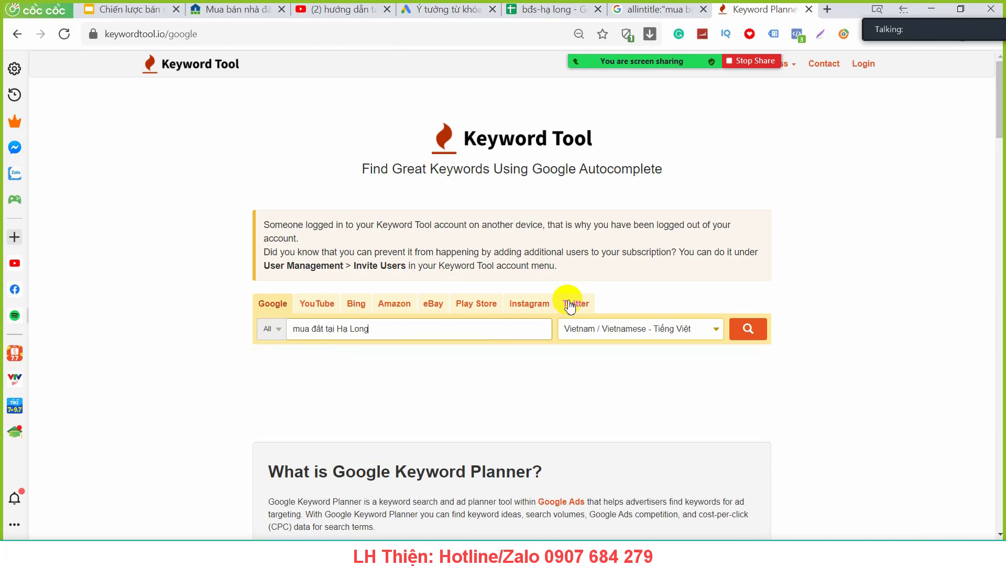
pyautogui.click(734, 330)
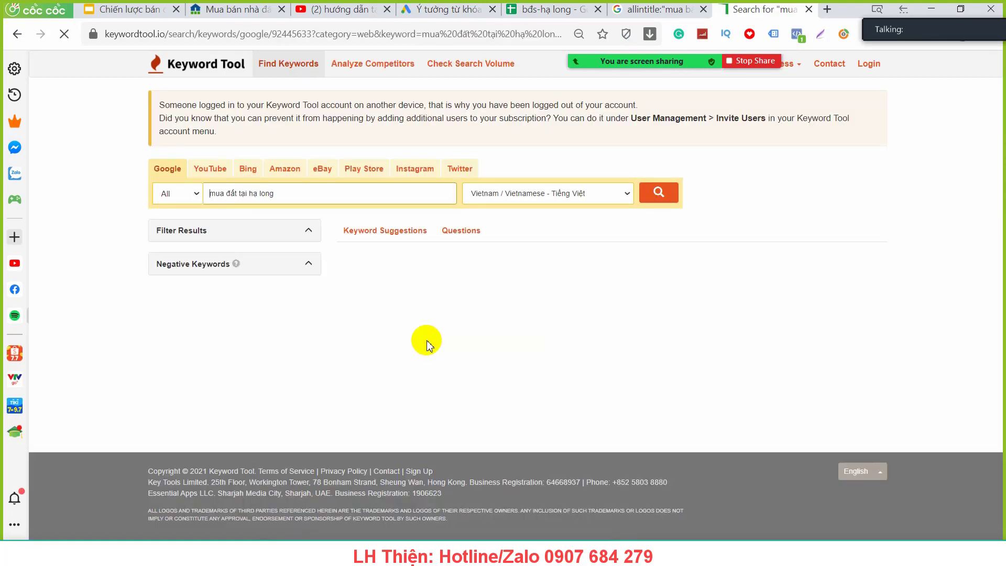
# Log in to the Keyword Tool account with the prefilled credentials.
pyautogui.moveTo(251, 193); pyautogui.dragTo(173, 250)
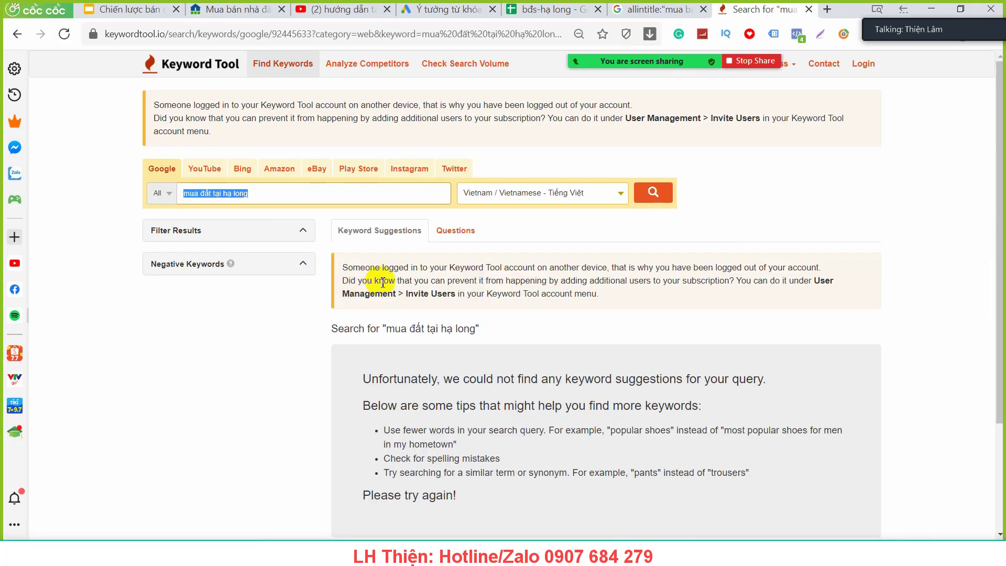
pyautogui.click(863, 64)
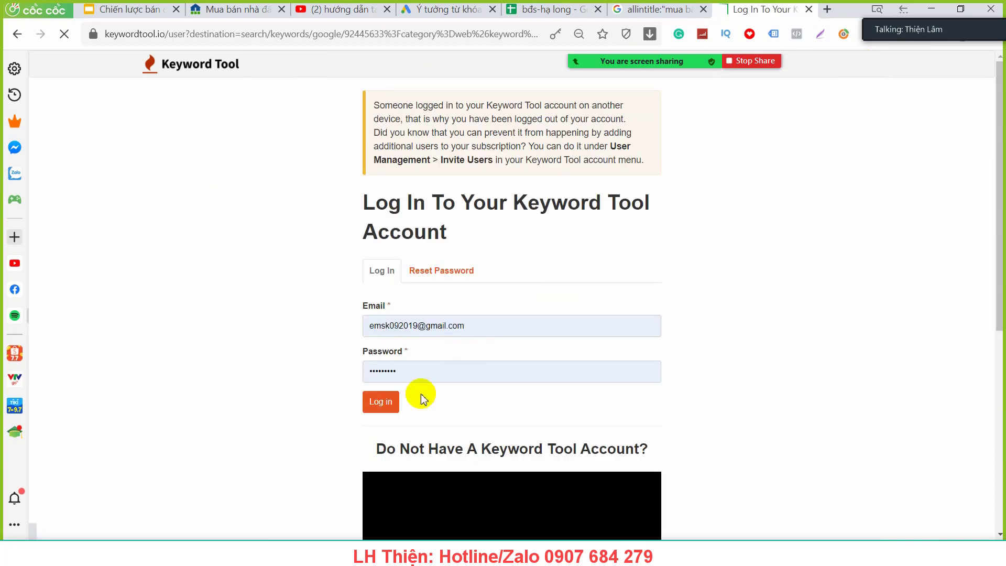
pyautogui.click(394, 401)
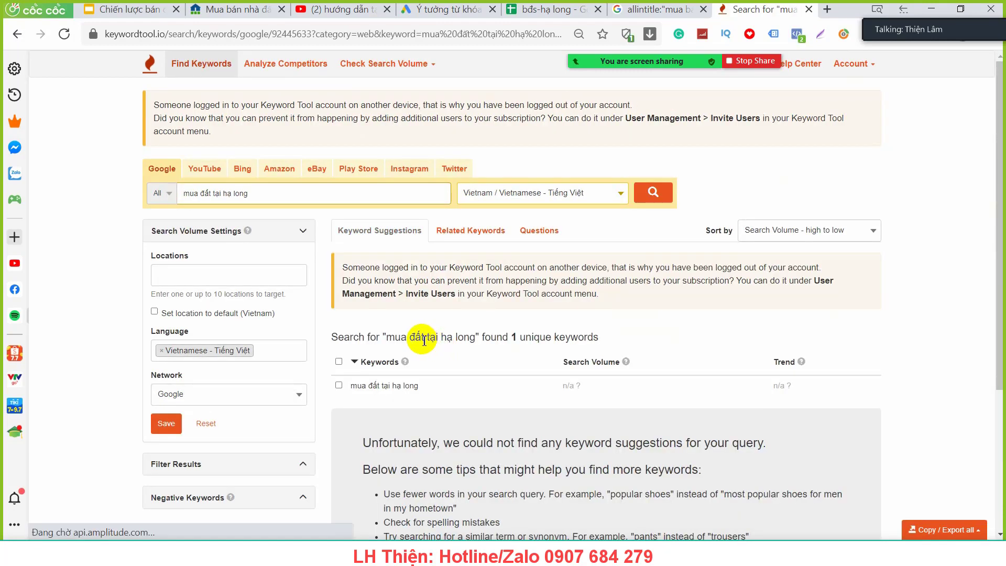
# Search for keyword suggestions for "mua chung cư tại hạ long" and for "mua căn hộ tại hạ long".
pyautogui.click(222, 193)
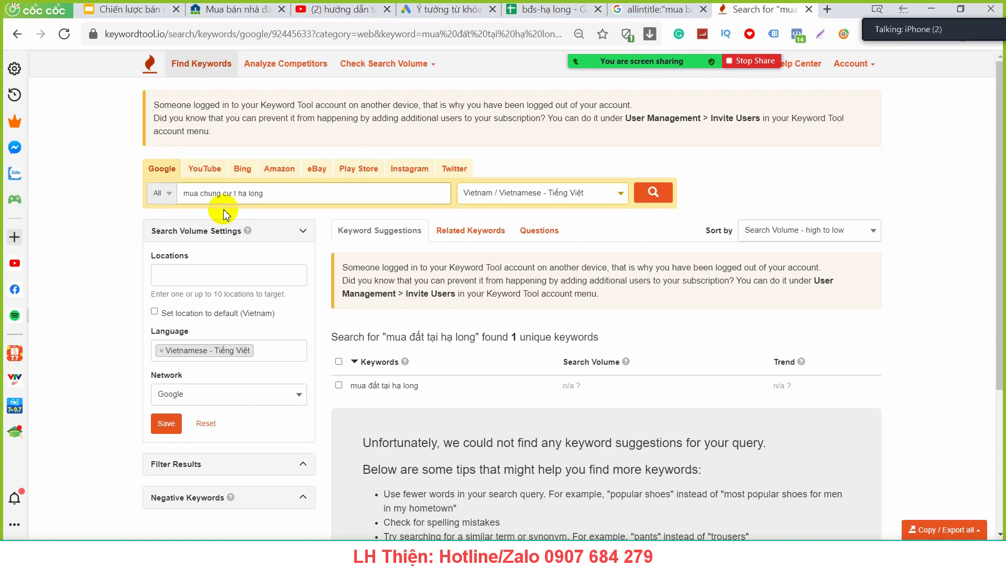
pyautogui.press('Return')
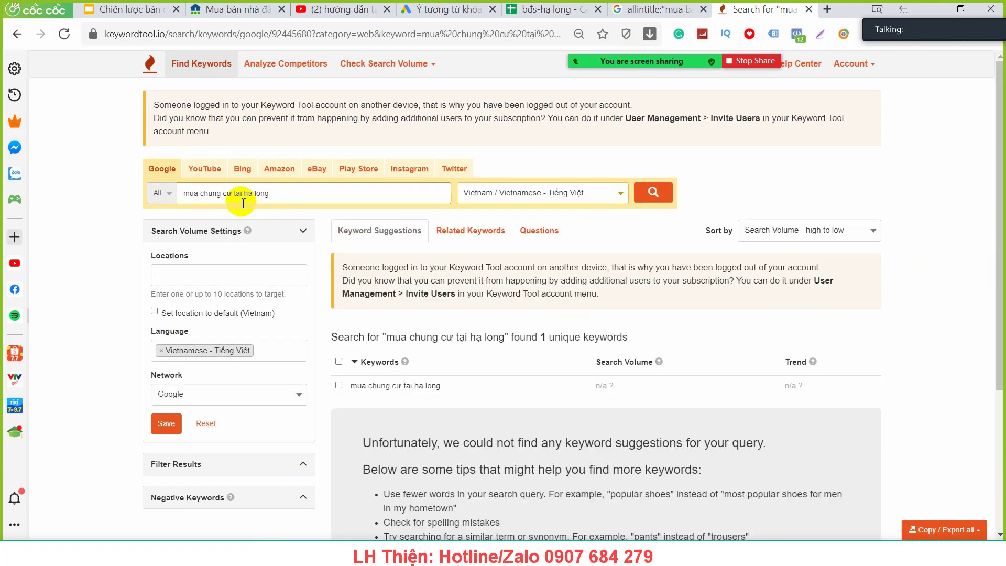
pyautogui.click(233, 194)
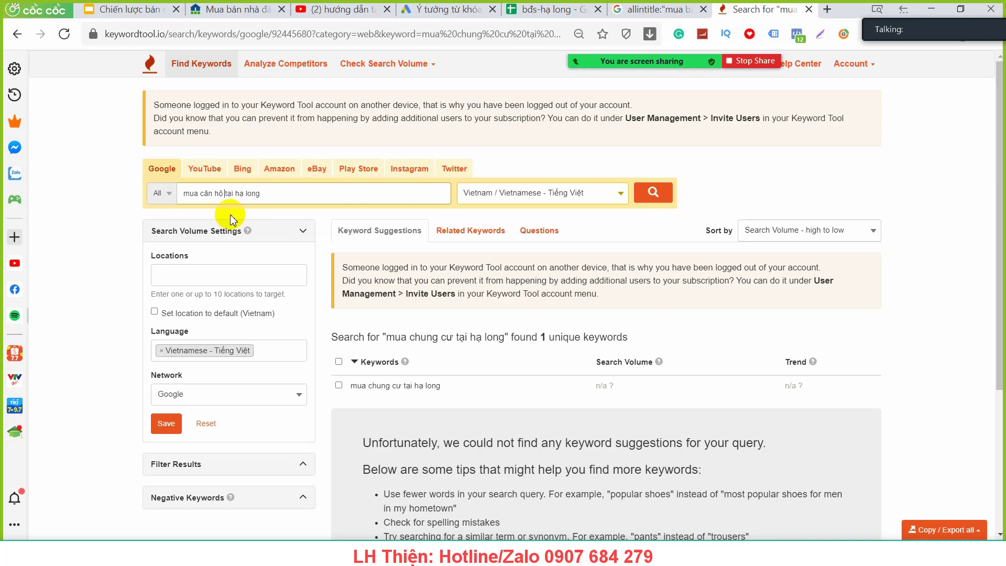
pyautogui.press('Return')
pyautogui.hotkey('ctrl', '+')
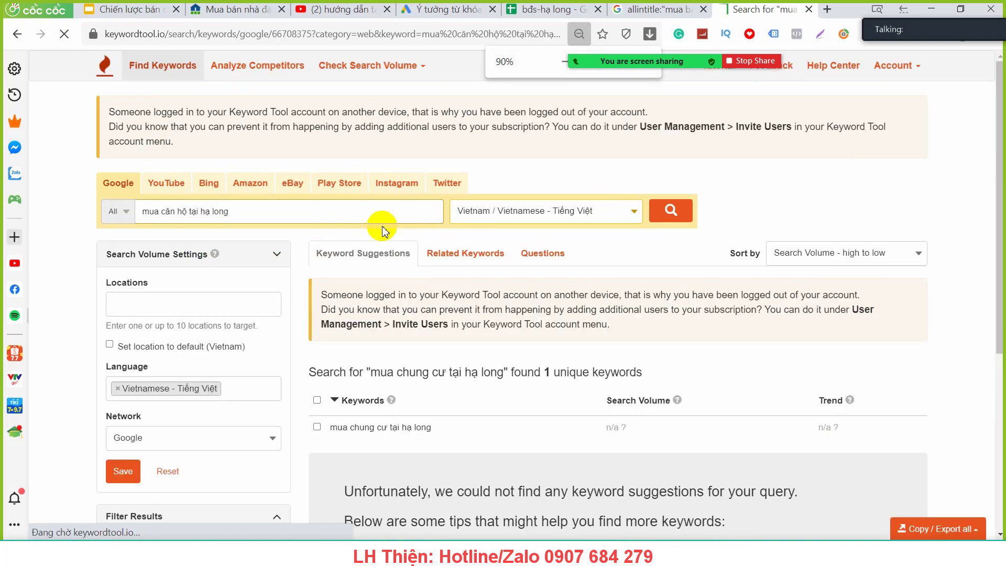
pyautogui.hotkey('ctrl', '+')
pyautogui.hotkey('ctrl', '+')
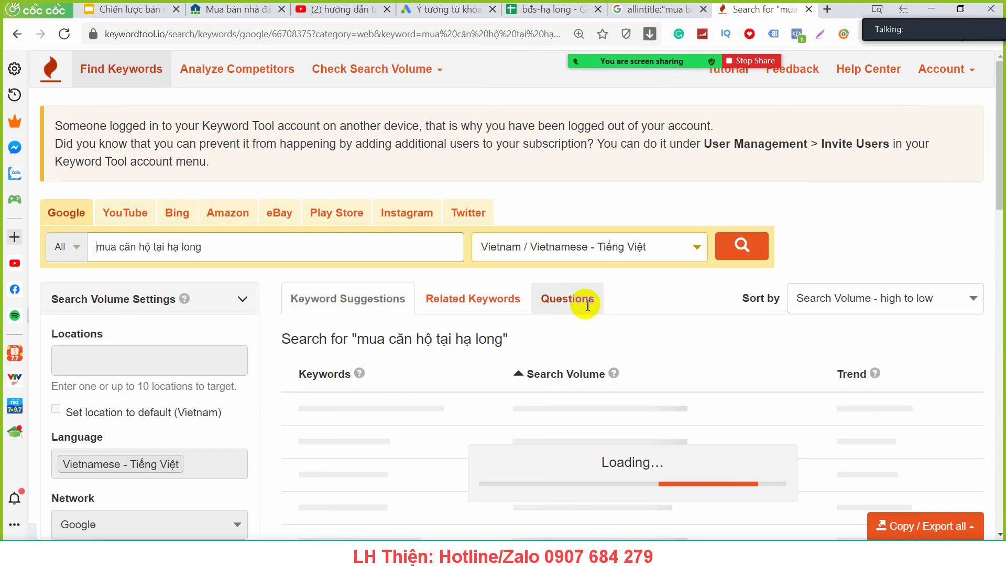
pyautogui.scroll(-3, 586, 307)
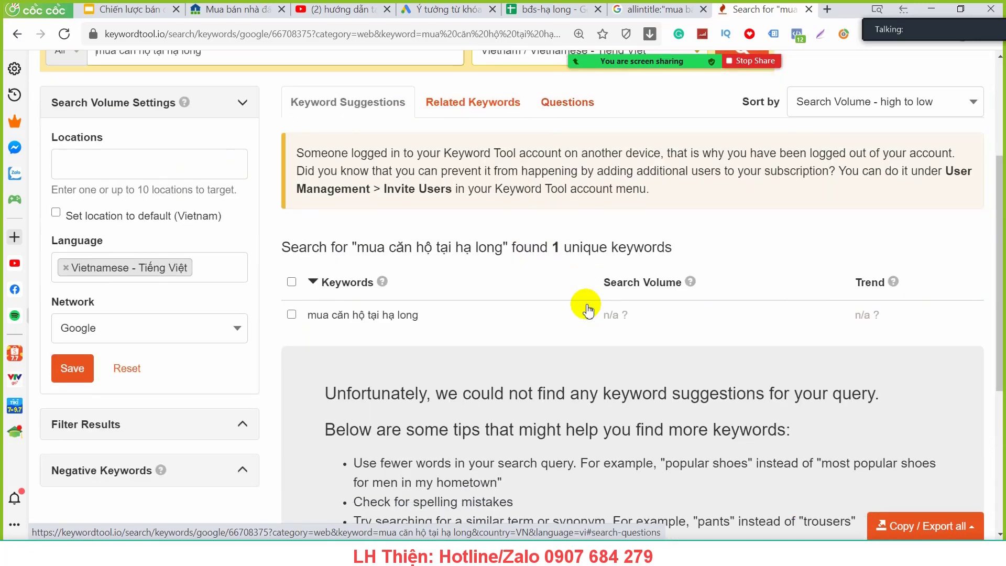
pyautogui.scroll(1, 587, 309)
# Show the related keywords for "mua căn hộ tại hạ long" and expand the search trend of "chung cư giá rẻ hạ long".
pyautogui.click(482, 167)
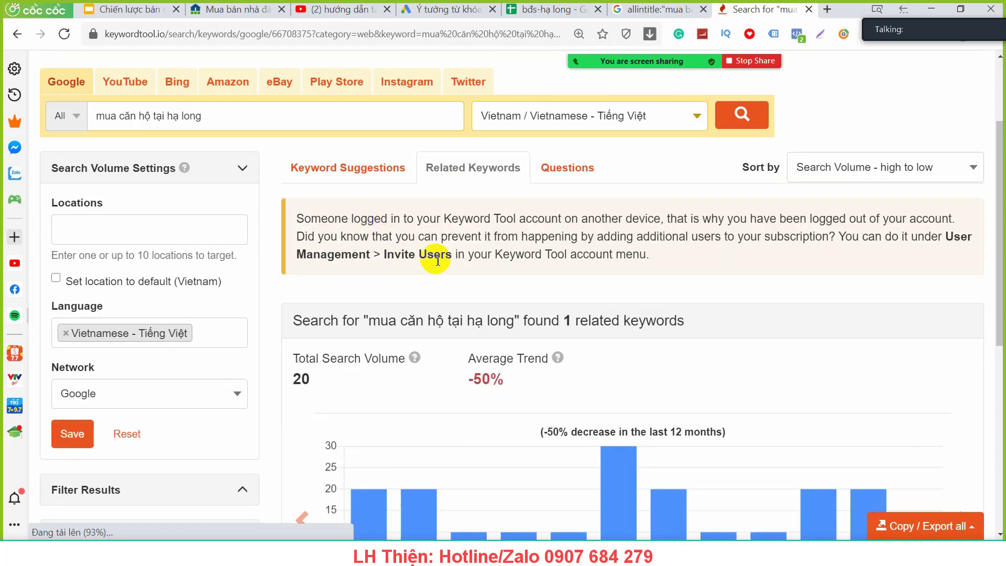
pyautogui.scroll(-6, 438, 261)
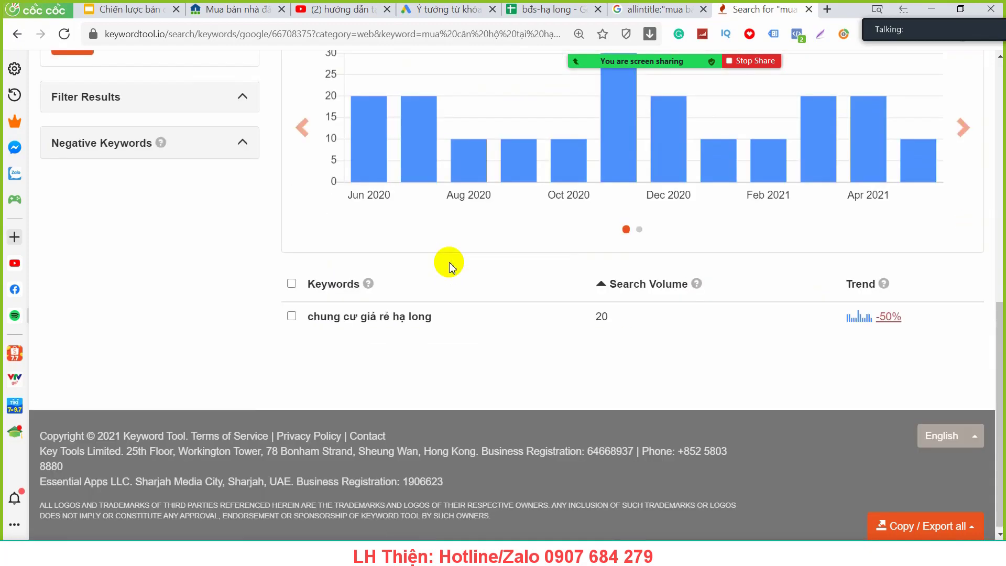
pyautogui.moveTo(450, 321); pyautogui.dragTo(316, 322)
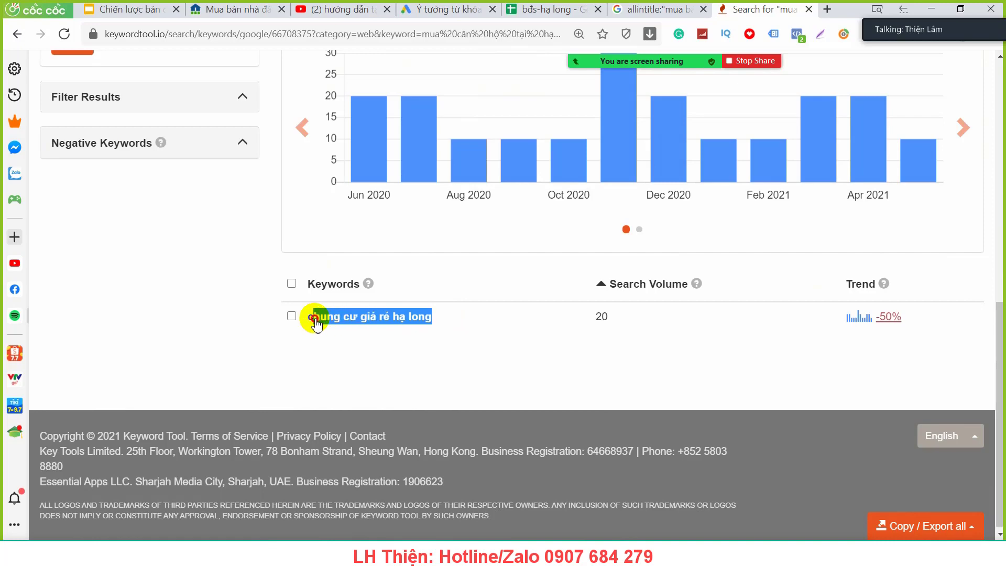
pyautogui.click(860, 317)
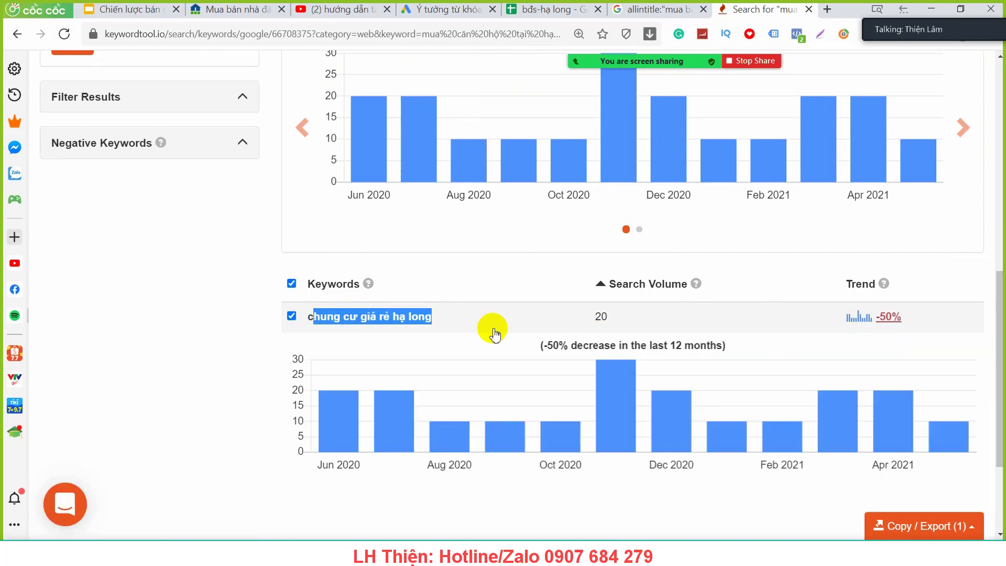
pyautogui.scroll(9, 427, 310)
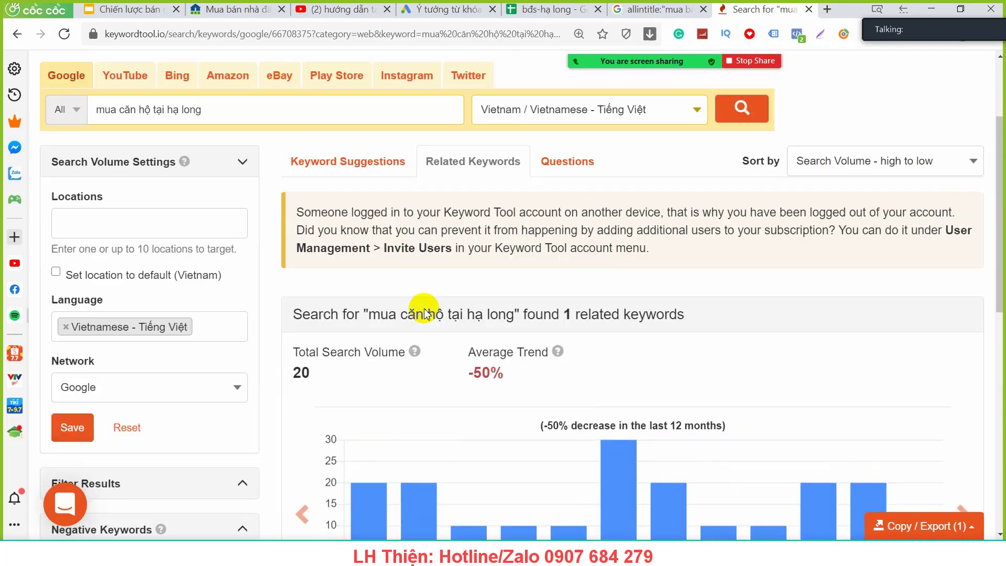
# Replace the query with "bán căn hộ tại hạ long" and run the keyword search.
pyautogui.click(215, 186)
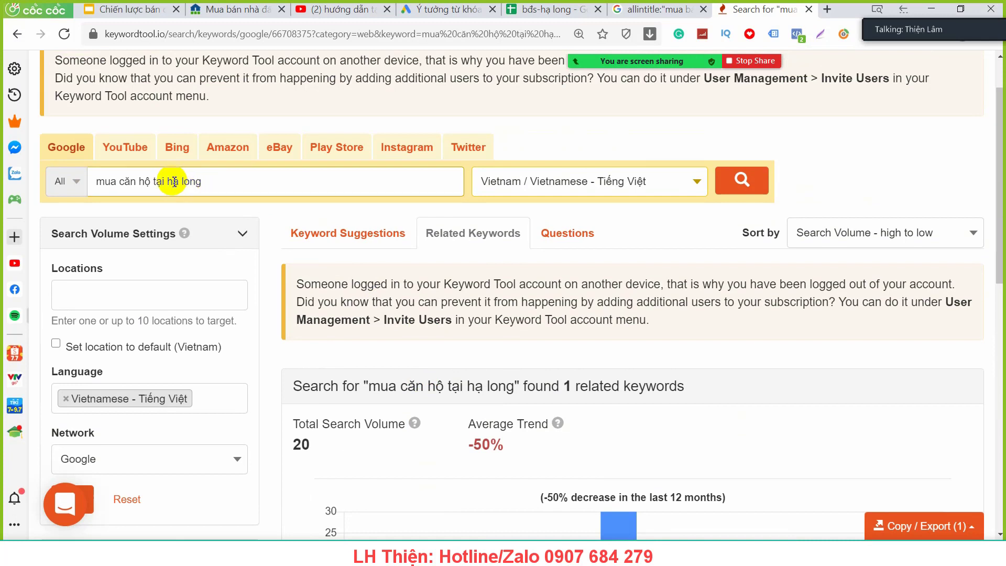
pyautogui.moveTo(171, 182); pyautogui.dragTo(232, 181)
pyautogui.moveTo(213, 187); pyautogui.dragTo(150, 185)
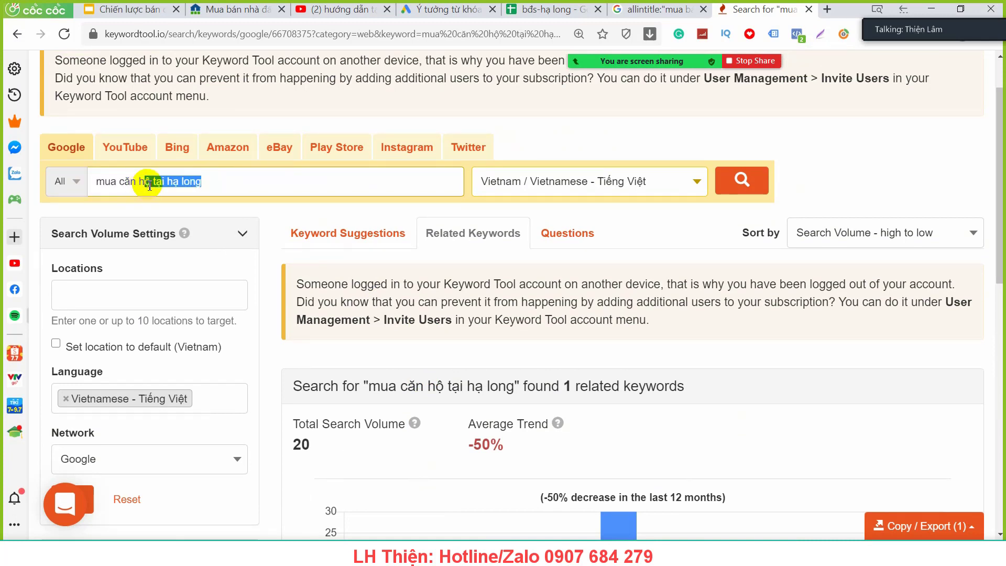
pyautogui.press('BackSpace')
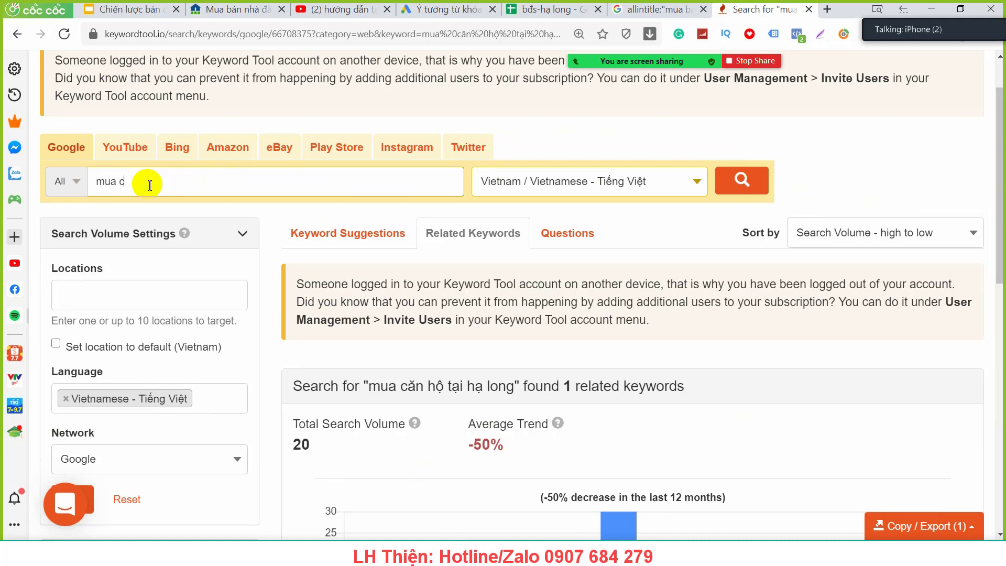
pyautogui.press('BackSpace')
pyautogui.press('BackSpace')
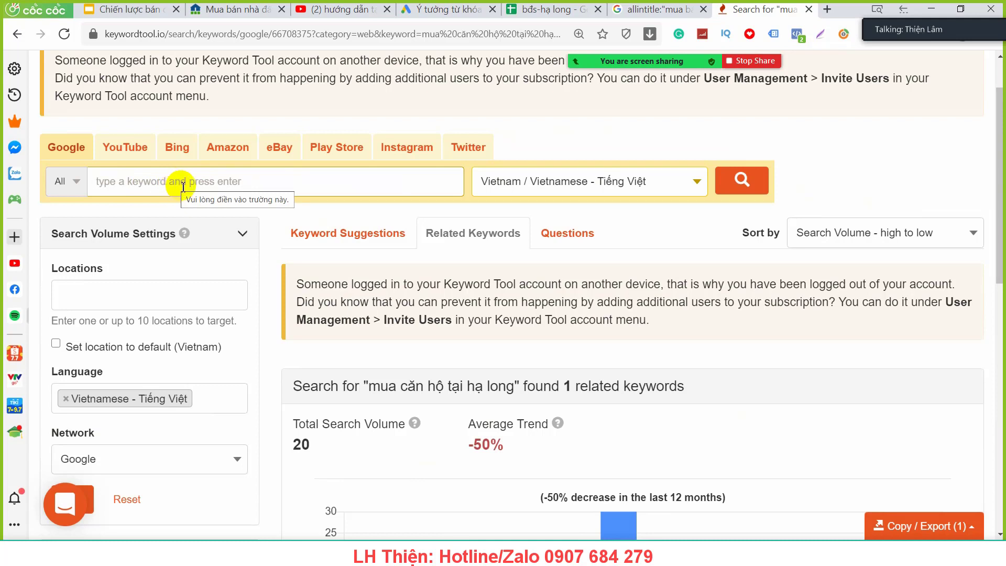
pyautogui.write('mua')
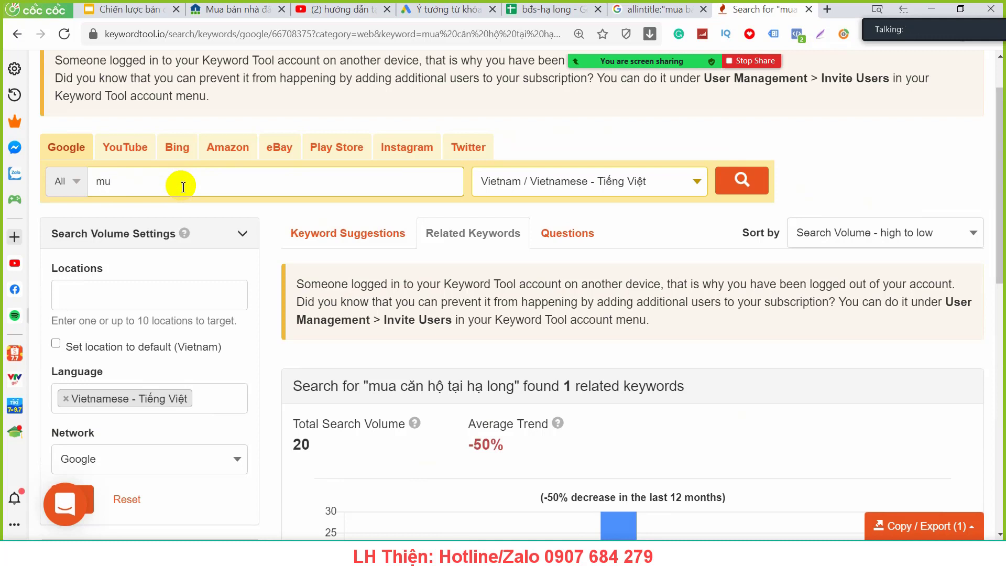
pyautogui.press('BackSpace')
pyautogui.press('BackSpace')
pyautogui.write('bán')
pyautogui.press('Return')
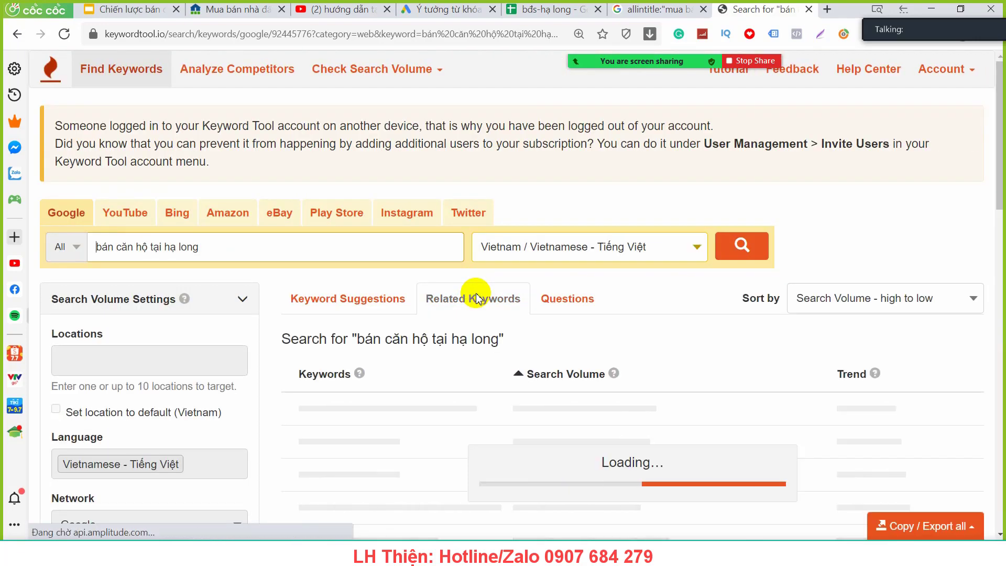
# Examine the related keywords and their search volumes for "bán căn hộ tại hạ long", and return to its keyword suggestions.
pyautogui.scroll(-10, 476, 293)
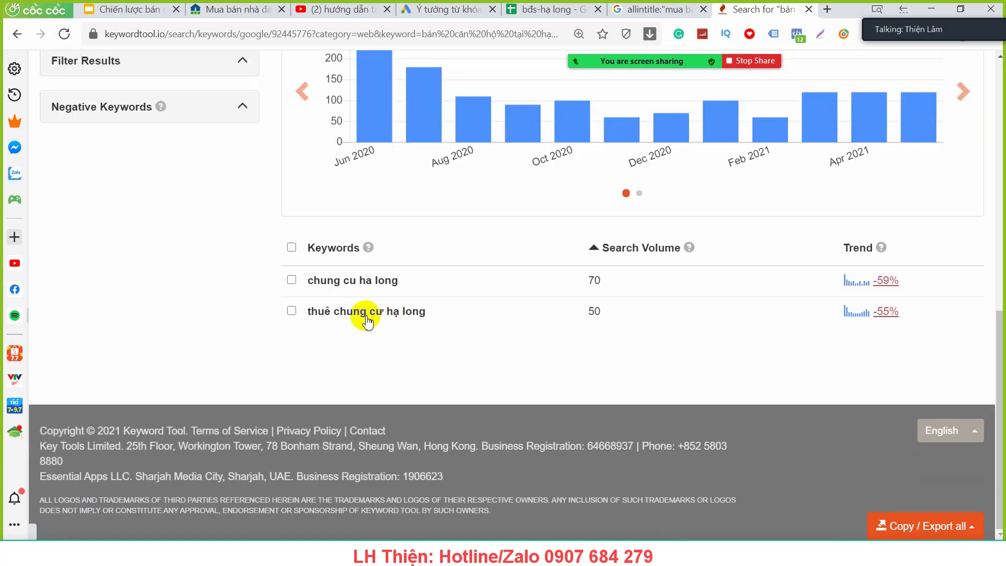
pyautogui.scroll(9, 390, 288)
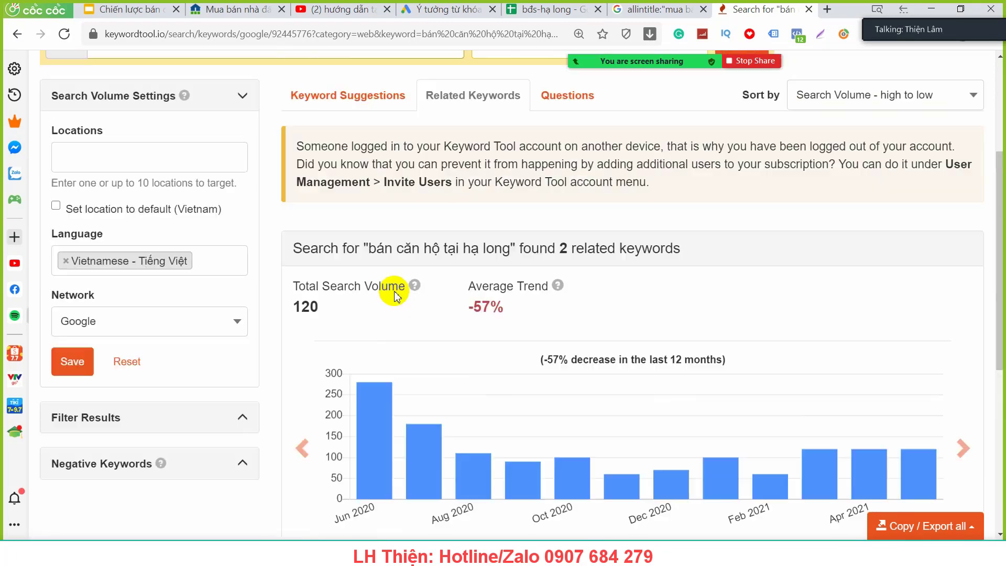
pyautogui.click(409, 265)
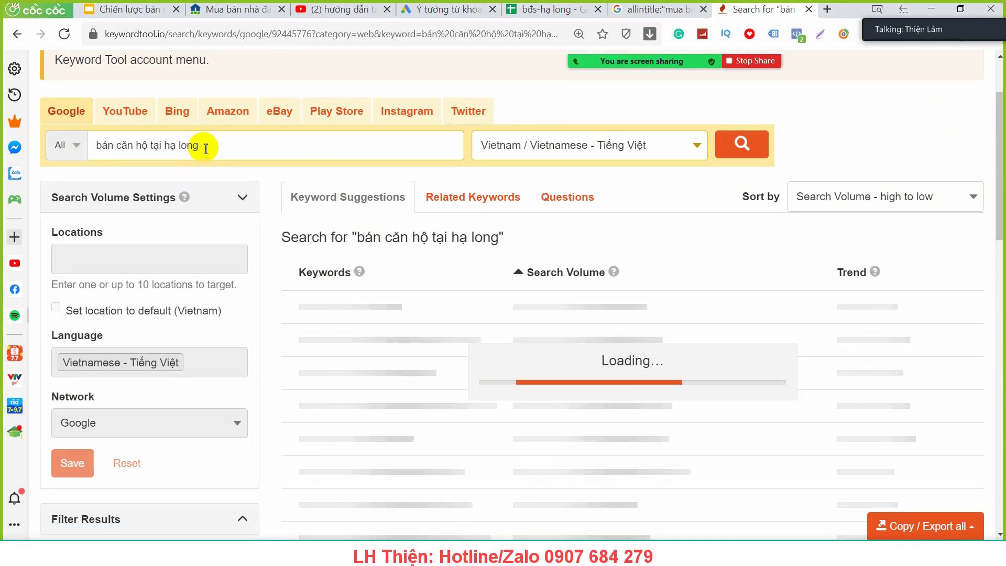
pyautogui.click(159, 151)
pyautogui.tripleClick(159, 151)
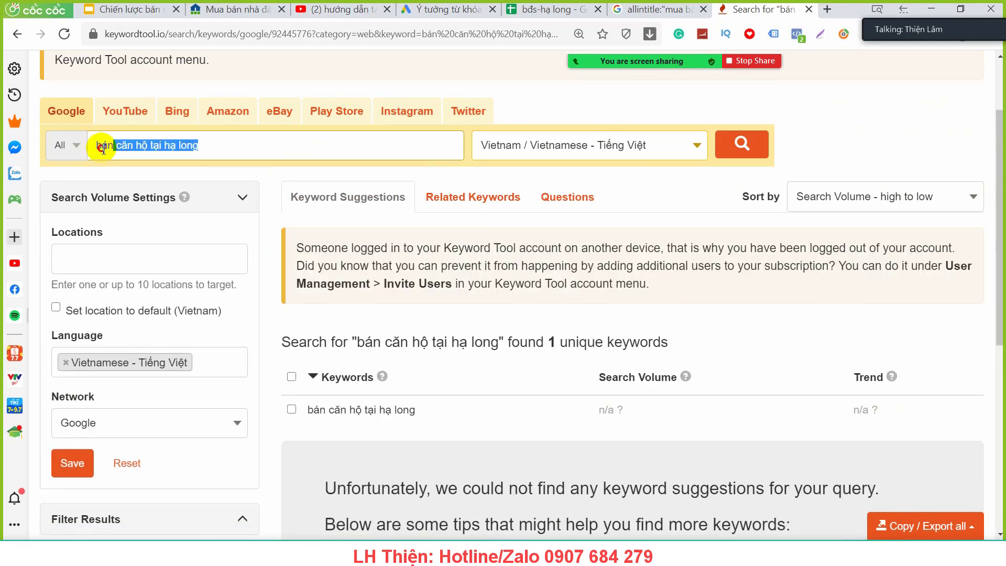
pyautogui.moveTo(94, 149)
pyautogui.mouseDown()
pyautogui.moveTo(212, 147)
pyautogui.moveTo(90, 146)
pyautogui.mouseUp()
pyautogui.click(113, 148)
pyautogui.click(212, 147)
pyautogui.click(156, 148)
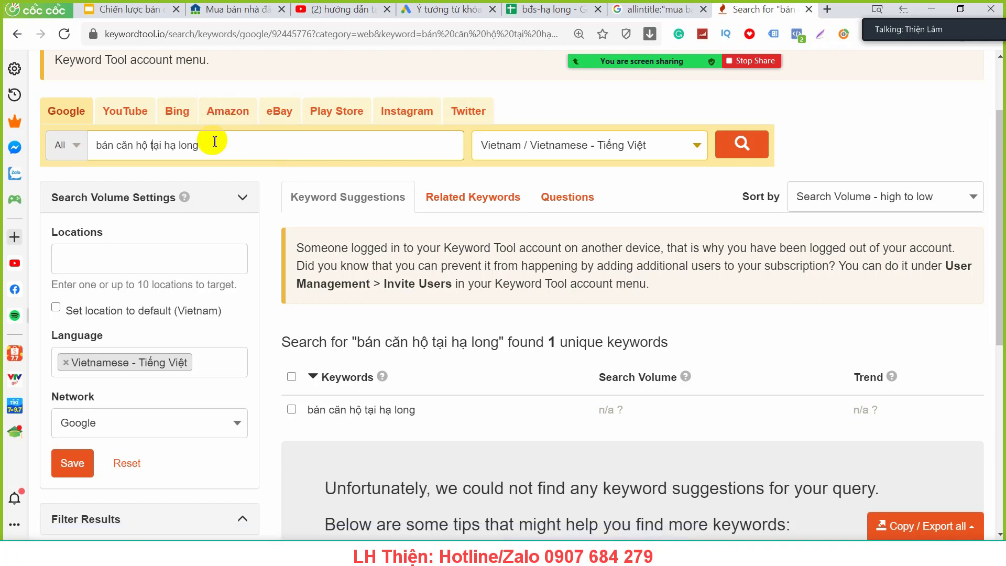
pyautogui.moveTo(214, 145); pyautogui.dragTo(96, 145)
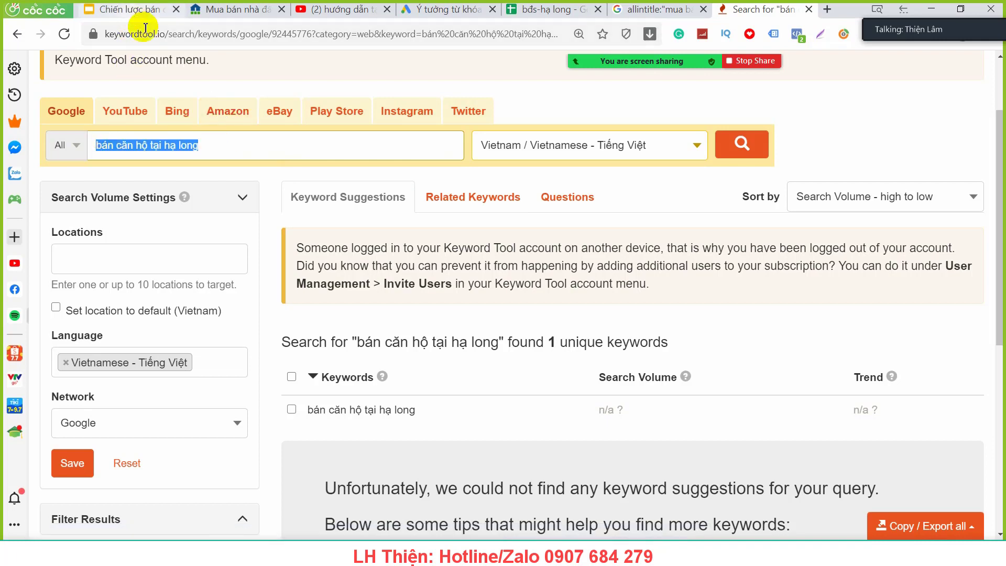
# Clear the query "bán căn hộ tại hạ long" from the keyword search field.
pyautogui.moveTo(268, 149); pyautogui.dragTo(164, 146)
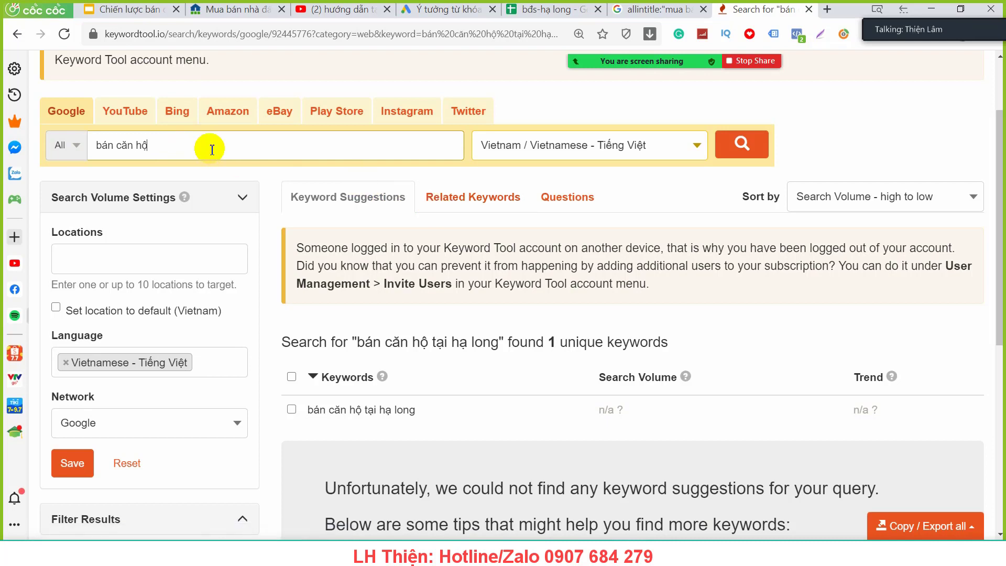
pyautogui.press('BackSpace')
pyautogui.press('BackSpace')
pyautogui.press('BackSpace')
pyautogui.press('BackSpace')
pyautogui.press('BackSpace')
pyautogui.press('BackSpace')
pyautogui.press('BackSpace')
pyautogui.press('BackSpace')
pyautogui.press('BackSpace')
pyautogui.press('BackSpace')
pyautogui.write('mua b')
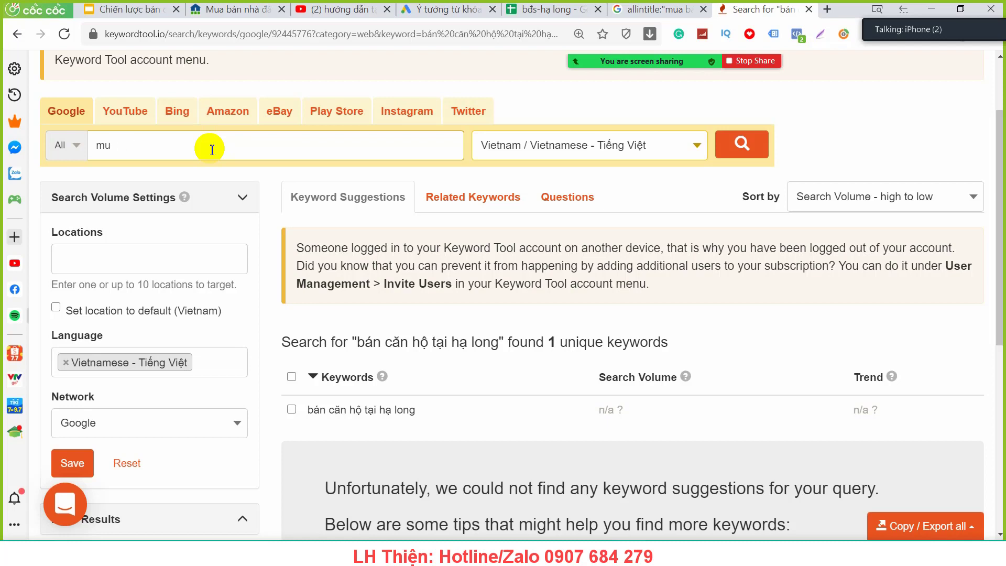
pyautogui.press('BackSpace')
pyautogui.press('BackSpace')
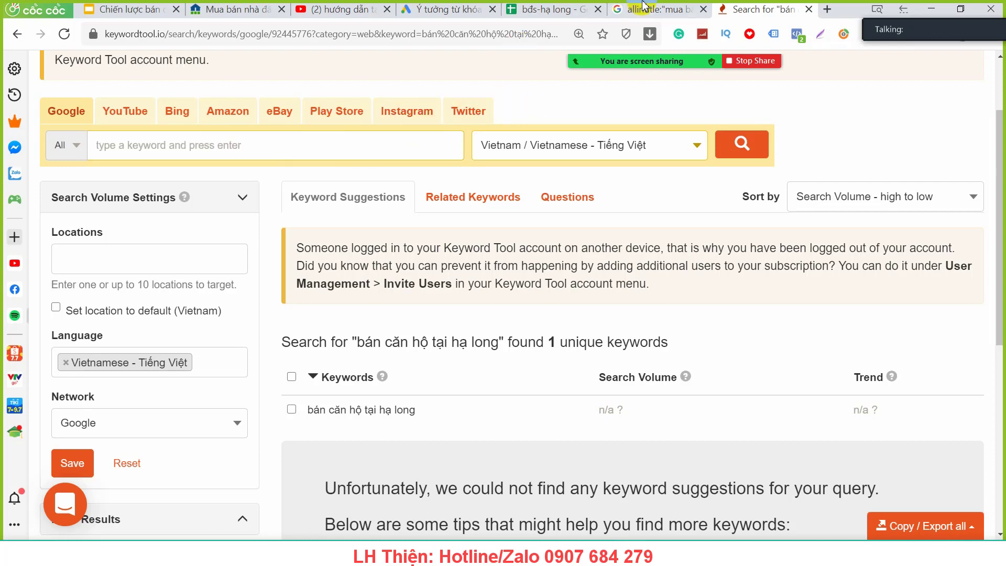
# Review the Google allintitle results for "mua bán nhà đất hạ long" and the keyword ideas in Google Ads Keyword Planner.
pyautogui.click(657, 9)
pyautogui.click(426, 8)
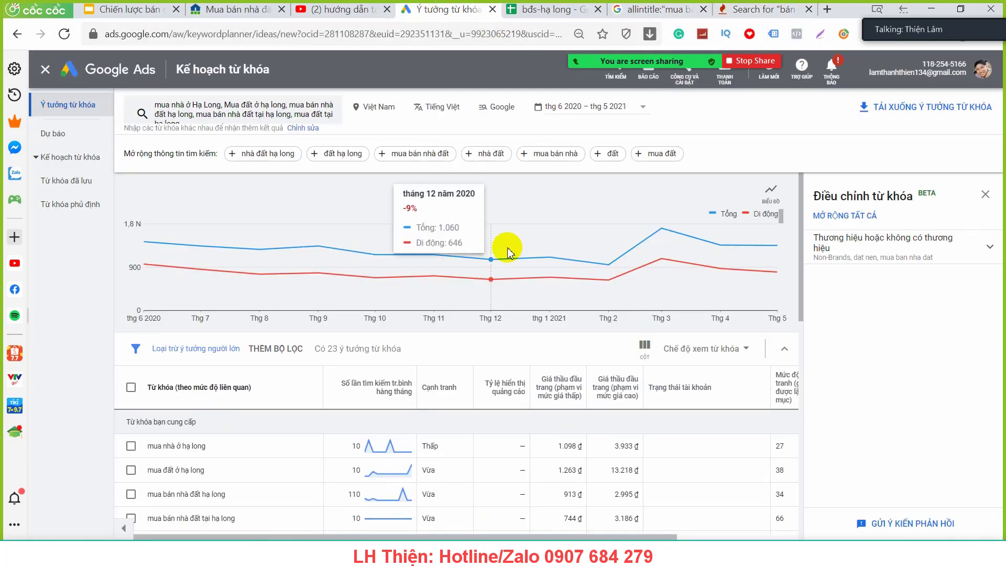
pyautogui.click(648, 11)
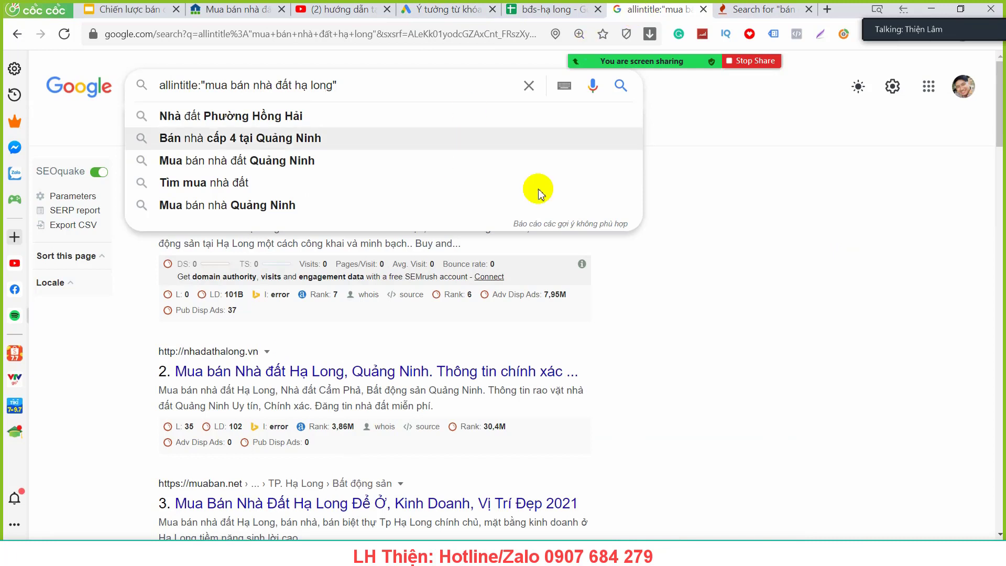
pyautogui.click(729, 228)
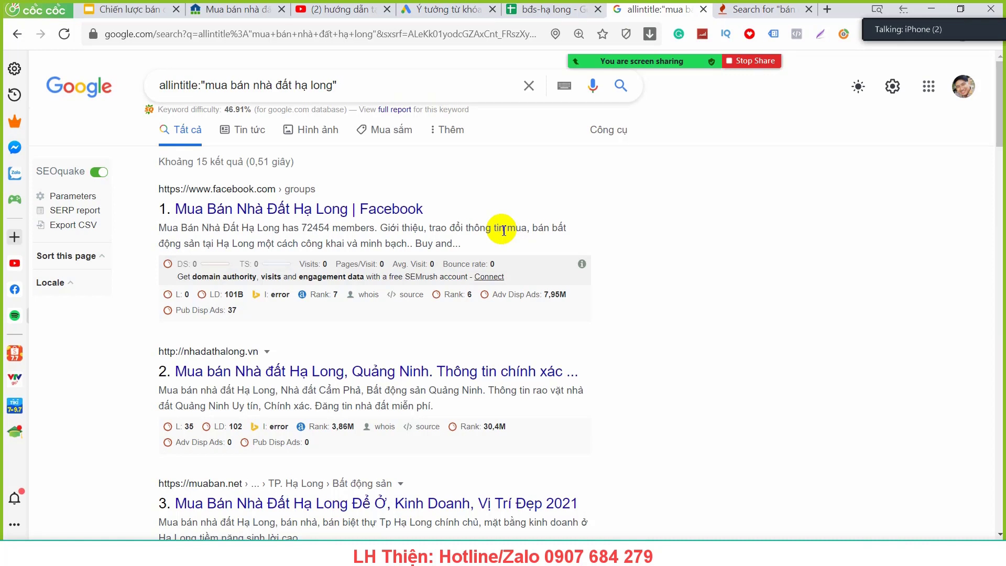
pyautogui.click(443, 9)
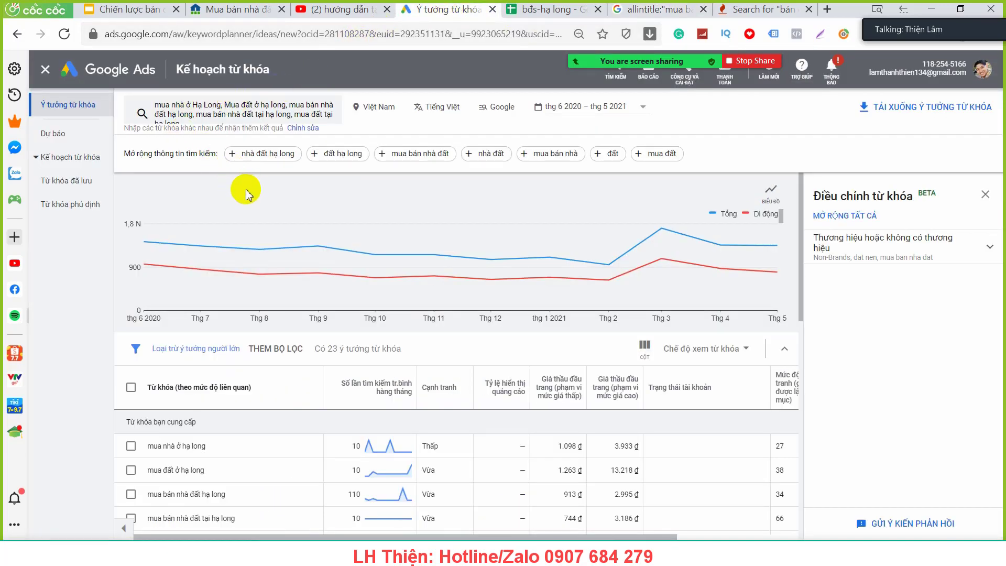
pyautogui.moveTo(262, 235)
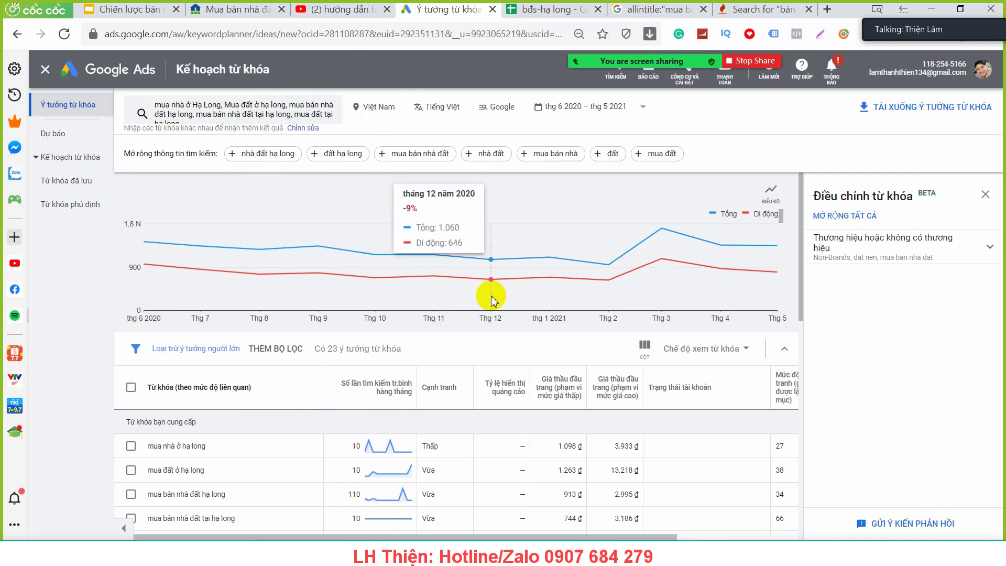
pyautogui.scroll(-3, 491, 300)
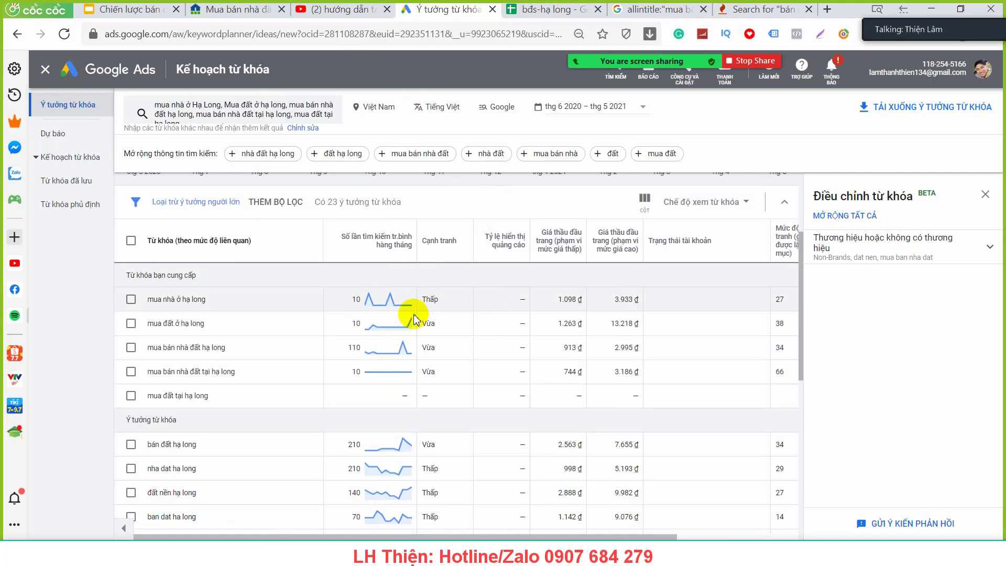
pyautogui.scroll(3, 456, 283)
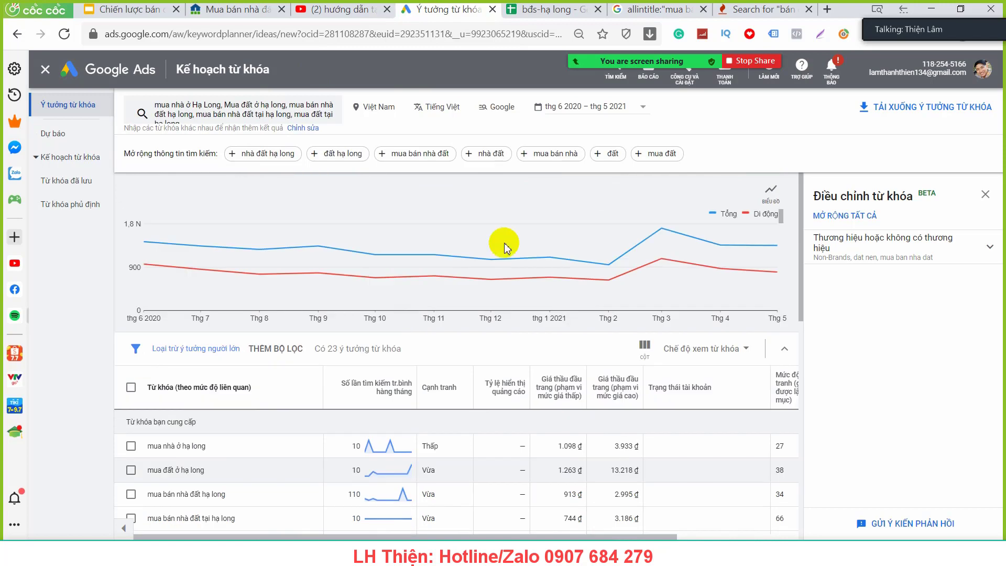
# Open keywordtool.io in a new browser window and go to the Keyword Tool Pro page.
pyautogui.click(744, 8)
pyautogui.click(269, 154)
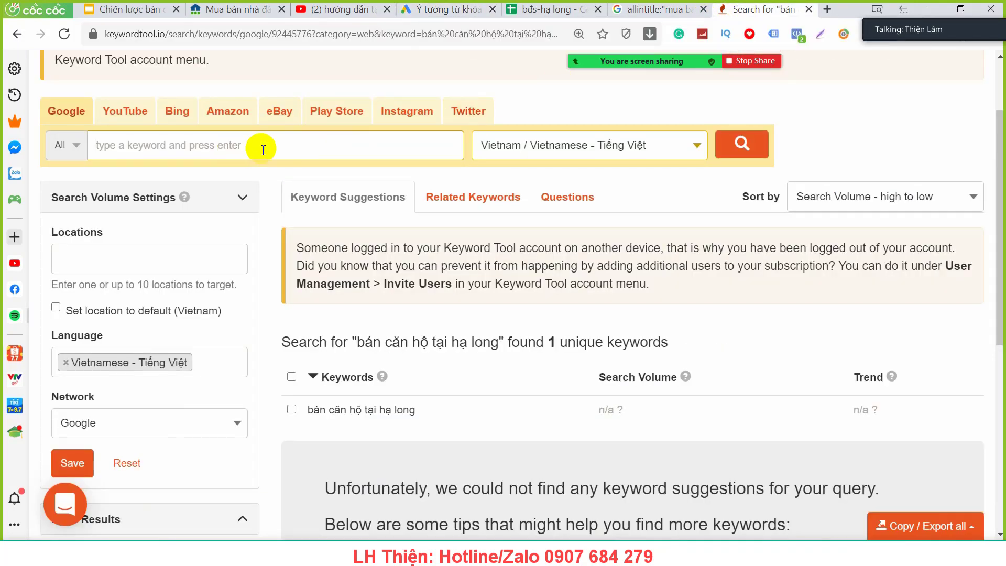
pyautogui.click(234, 195)
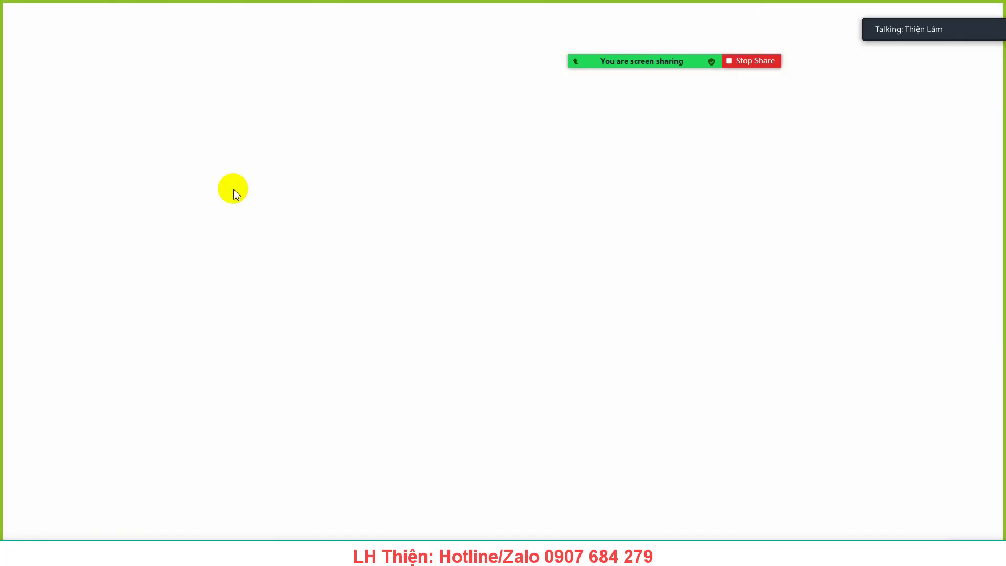
pyautogui.write('key')
pyautogui.press('Return')
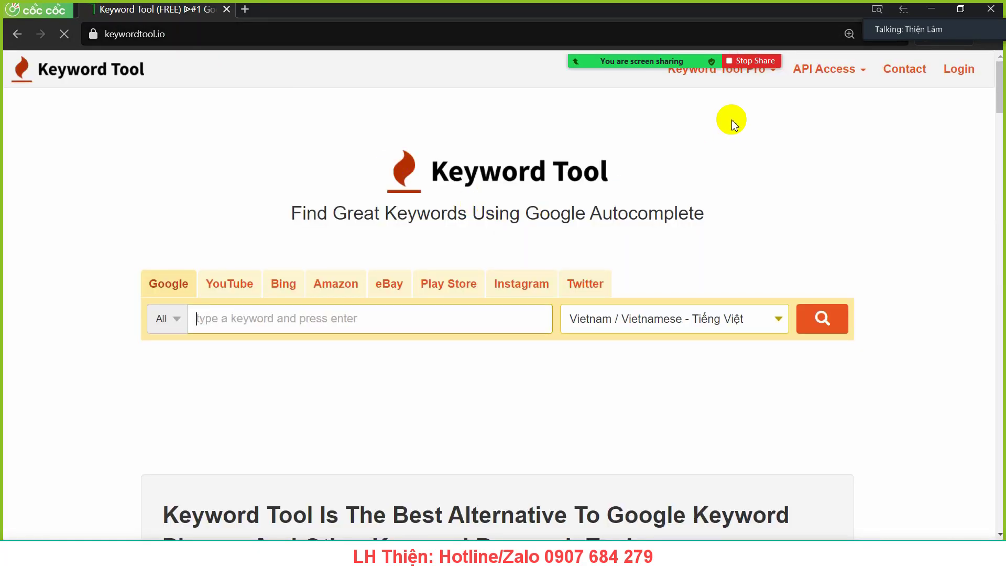
pyautogui.click(711, 79)
pyautogui.click(676, 103)
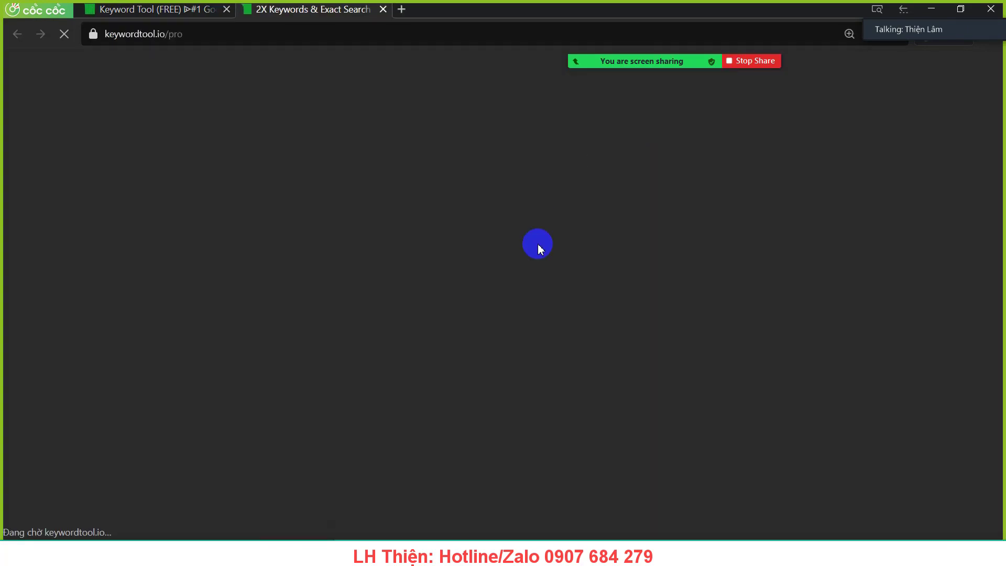
# Examine the features, subscription plans and prices of Keyword Tool Pro, and minimize that browser window.
pyautogui.scroll(-15, 539, 244)
pyautogui.scroll(-20, 539, 245)
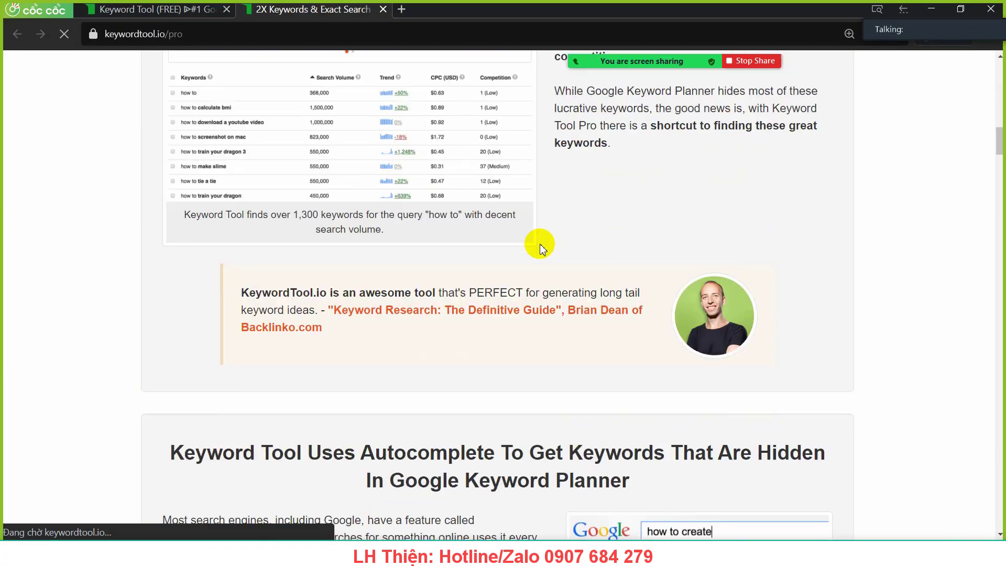
pyautogui.scroll(-20, 539, 244)
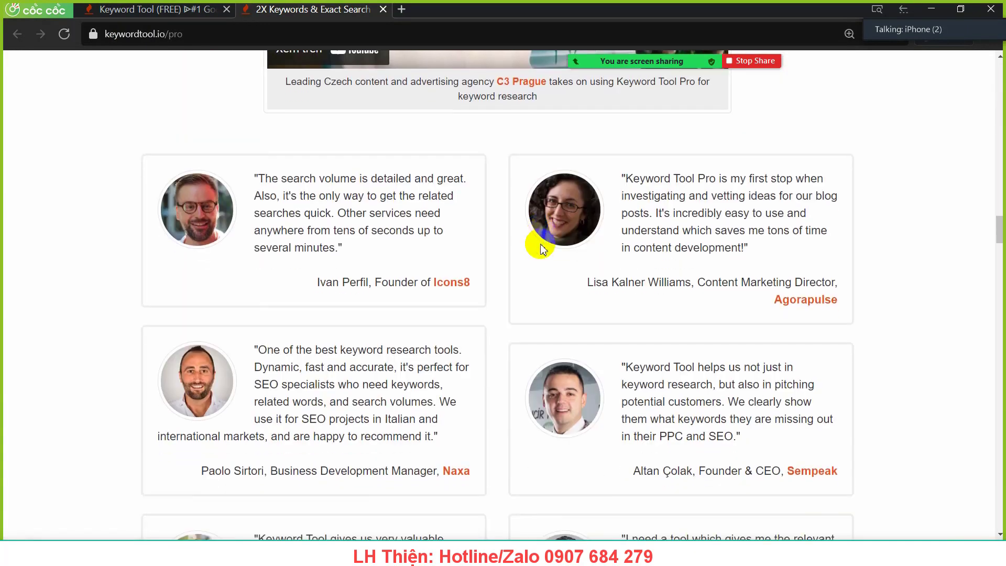
pyautogui.scroll(-20, 540, 244)
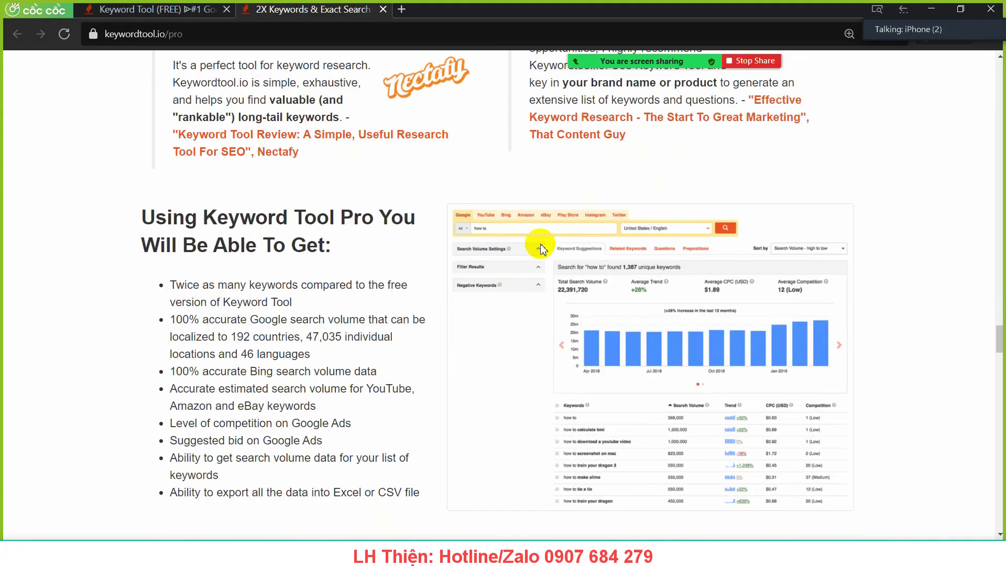
pyautogui.scroll(-1, 541, 244)
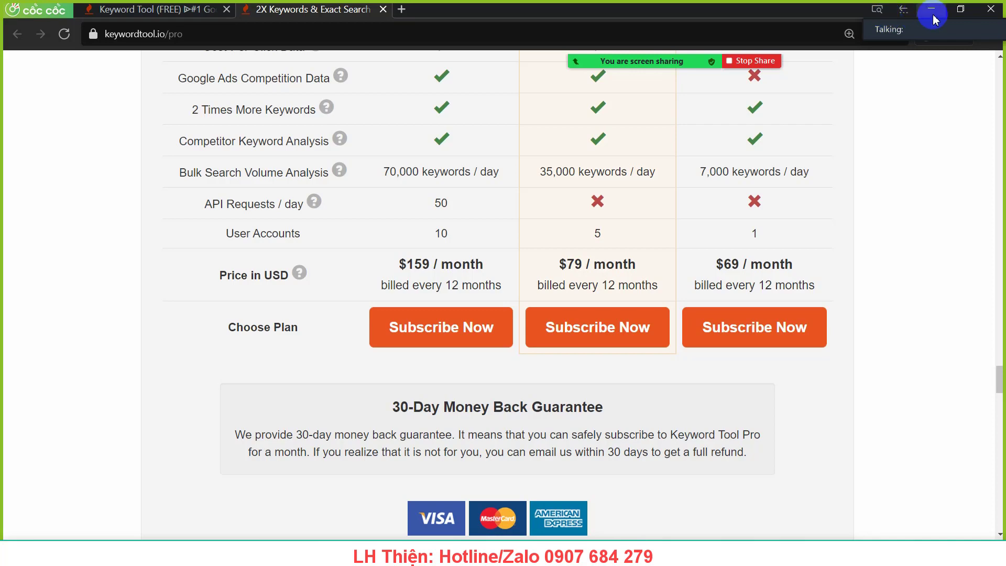
pyautogui.click(933, 13)
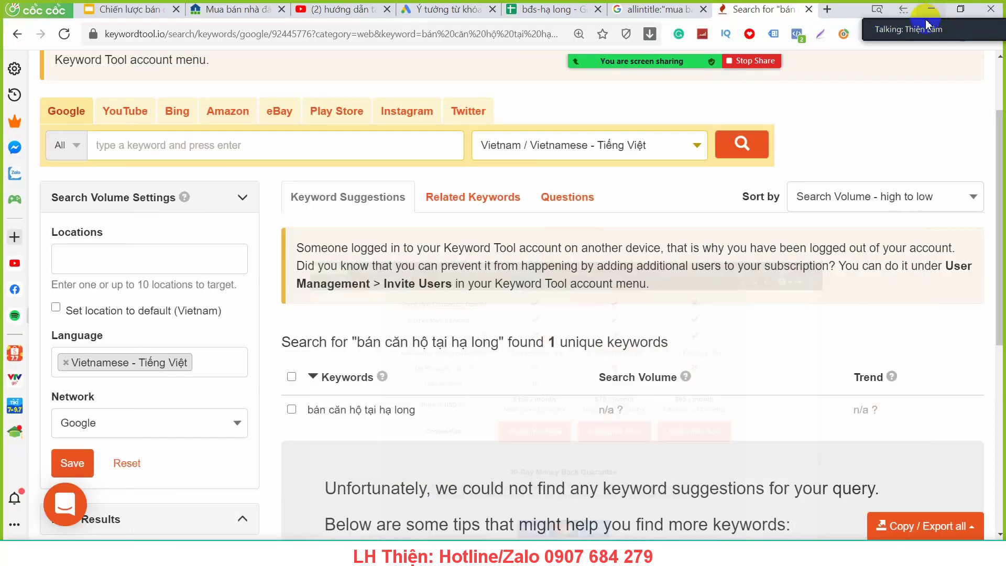
# Switch to the bđs-hạ long spreadsheet and examine the monthly searches and competitor count for "mua bán nhà đất hạ long".
pyautogui.click(426, 15)
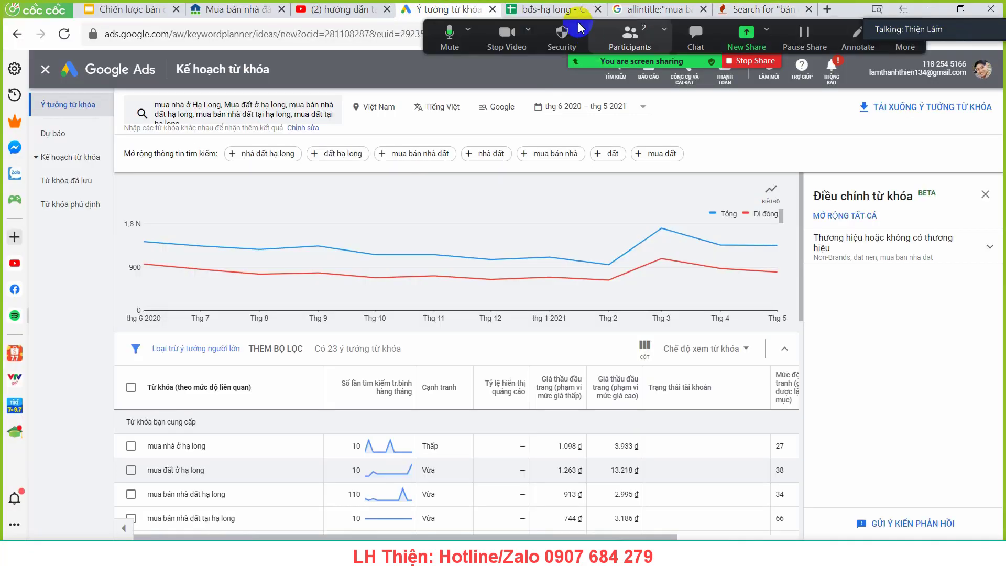
pyautogui.click(558, 11)
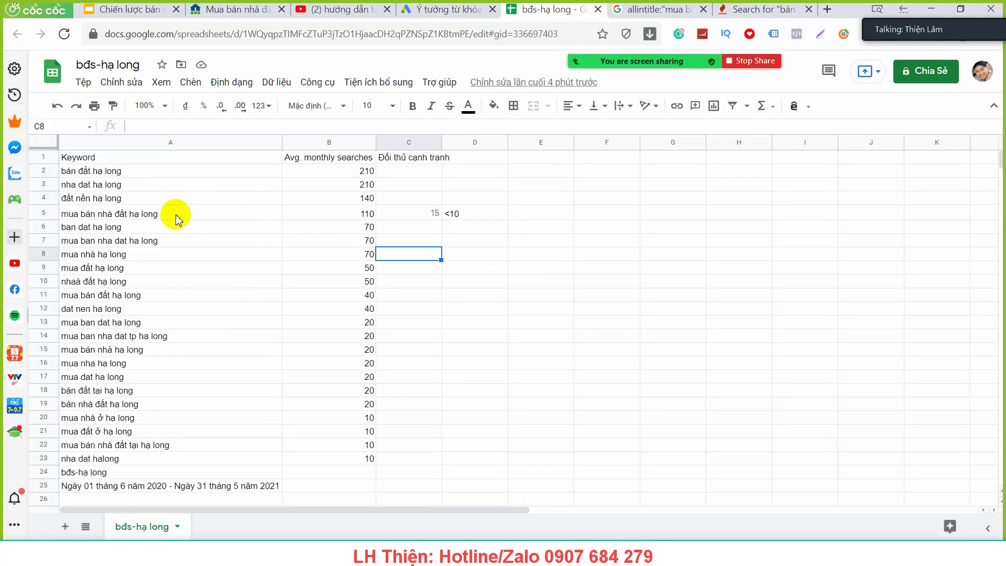
pyautogui.click(105, 201)
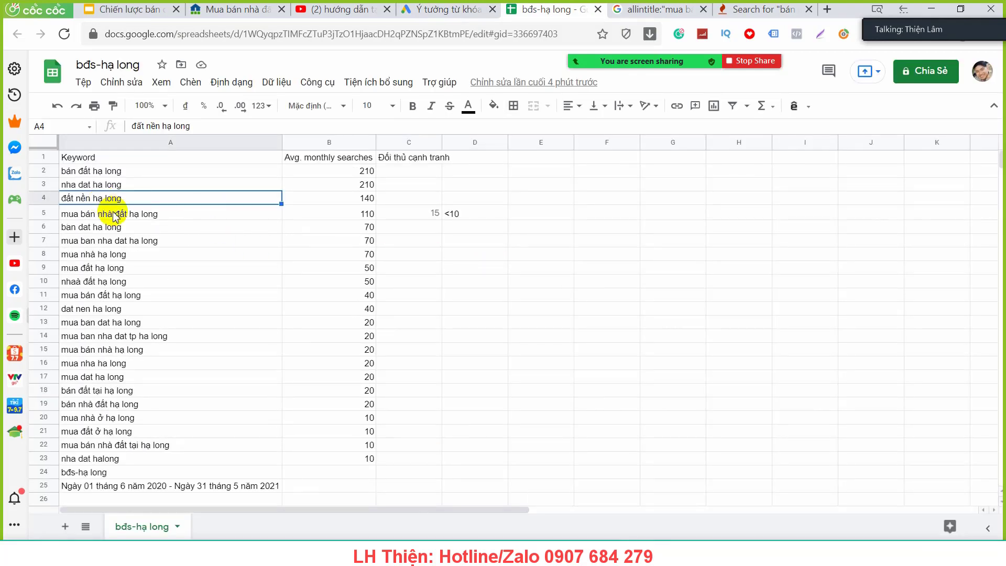
pyautogui.click(102, 215)
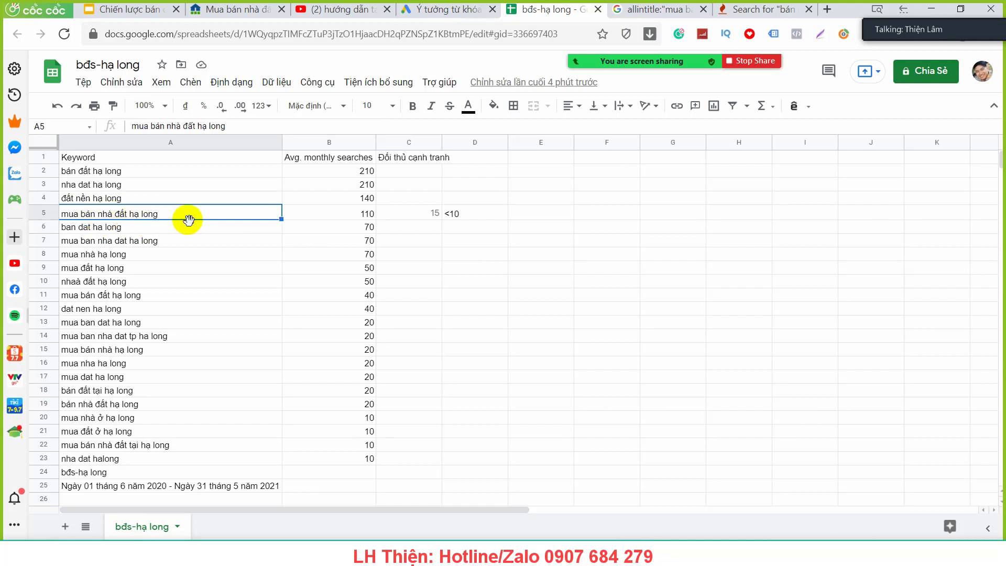
pyautogui.click(415, 218)
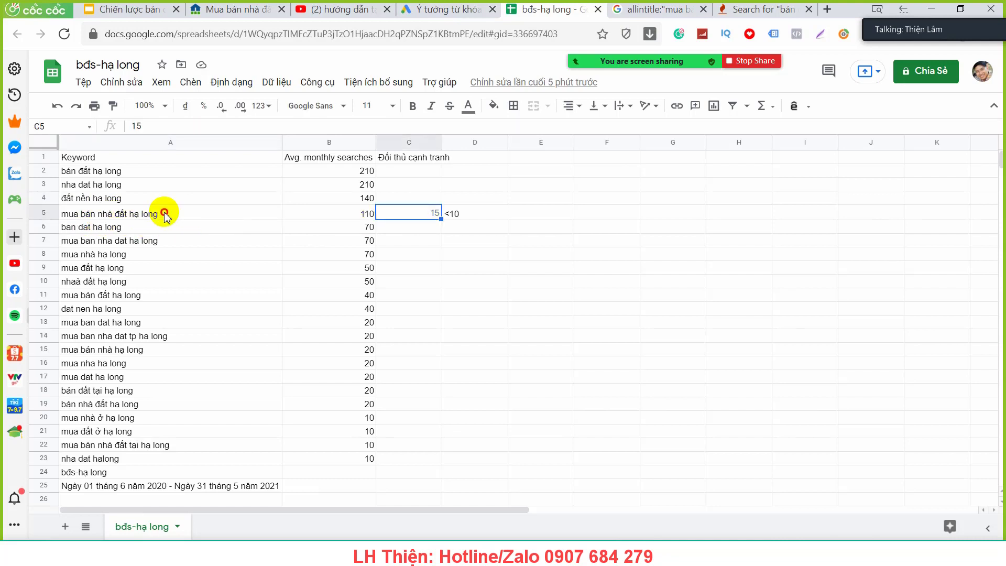
pyautogui.click(147, 215)
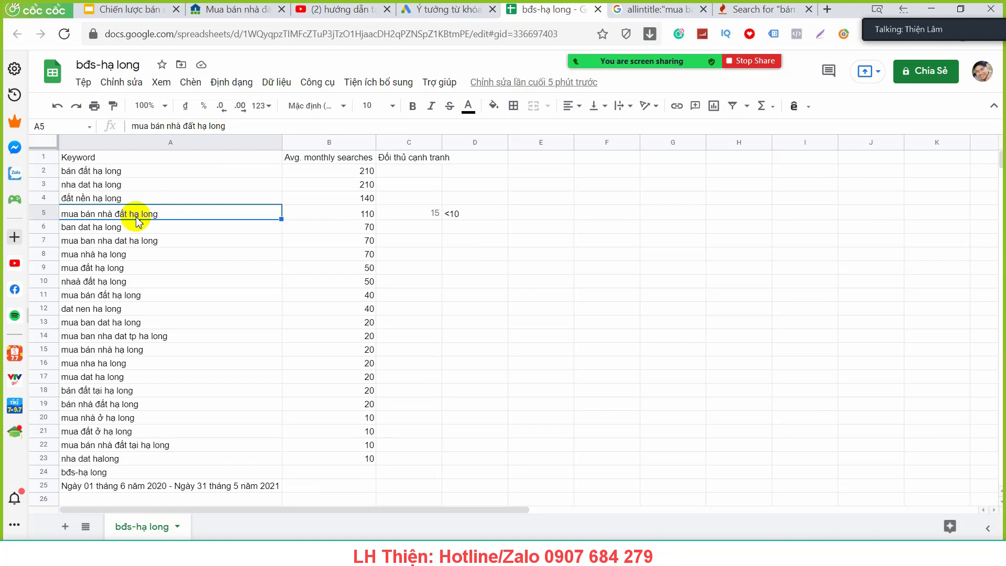
pyautogui.click(349, 220)
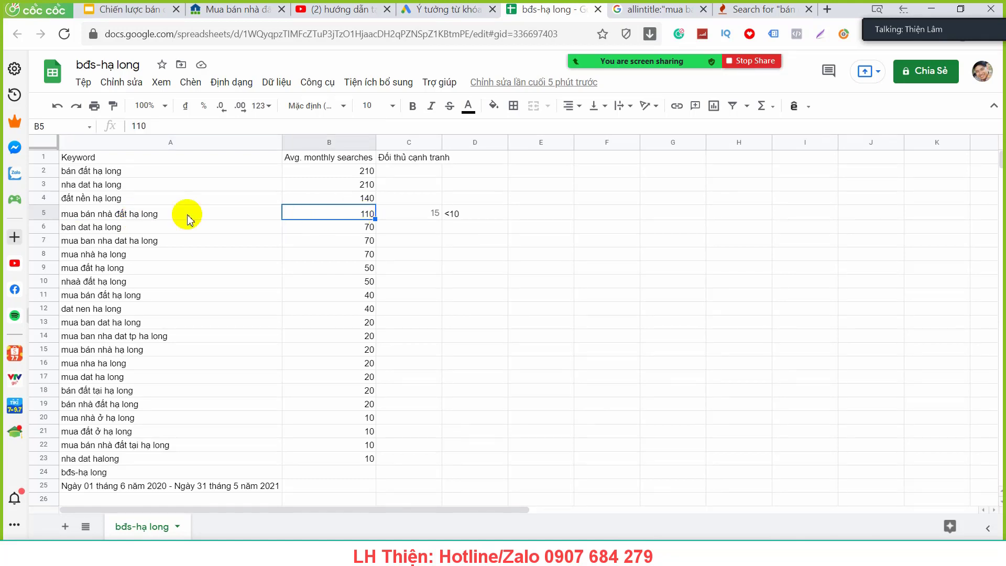
pyautogui.click(210, 214)
pyautogui.click(332, 214)
pyautogui.click(215, 214)
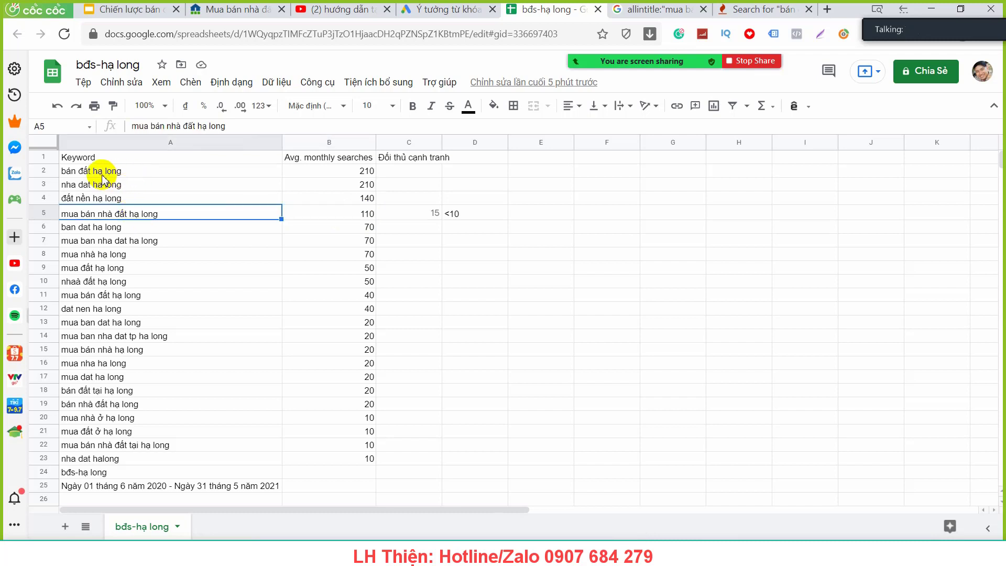
# Set the text color of the keyword "bán đất hạ long" in cell A2 to red.
pyautogui.click(134, 171)
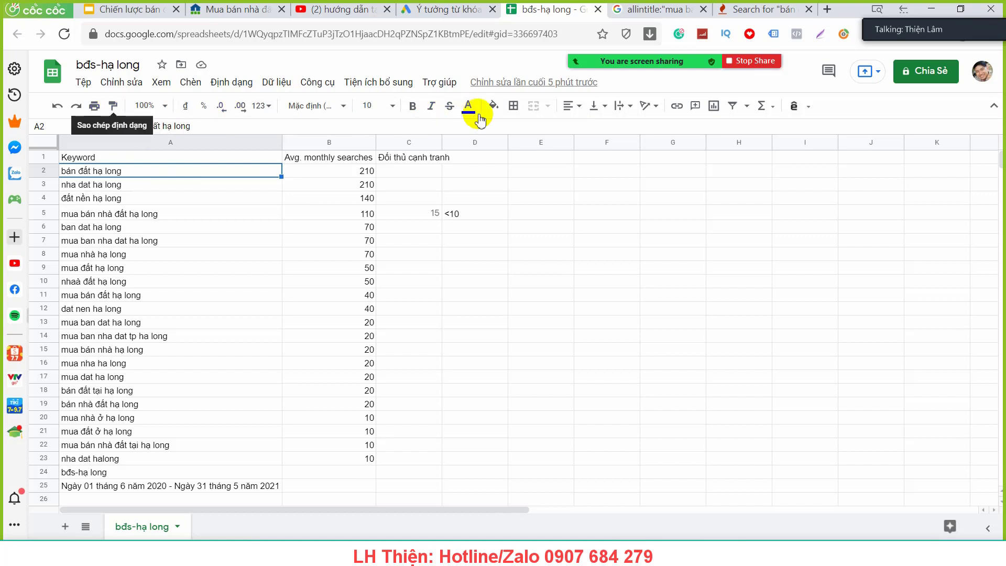
pyautogui.click(471, 106)
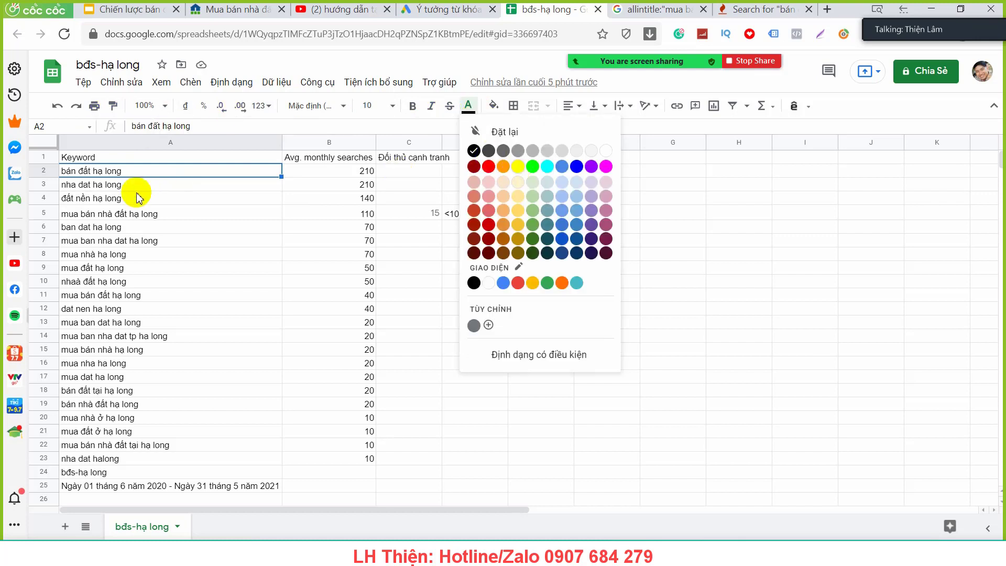
pyautogui.click(468, 106)
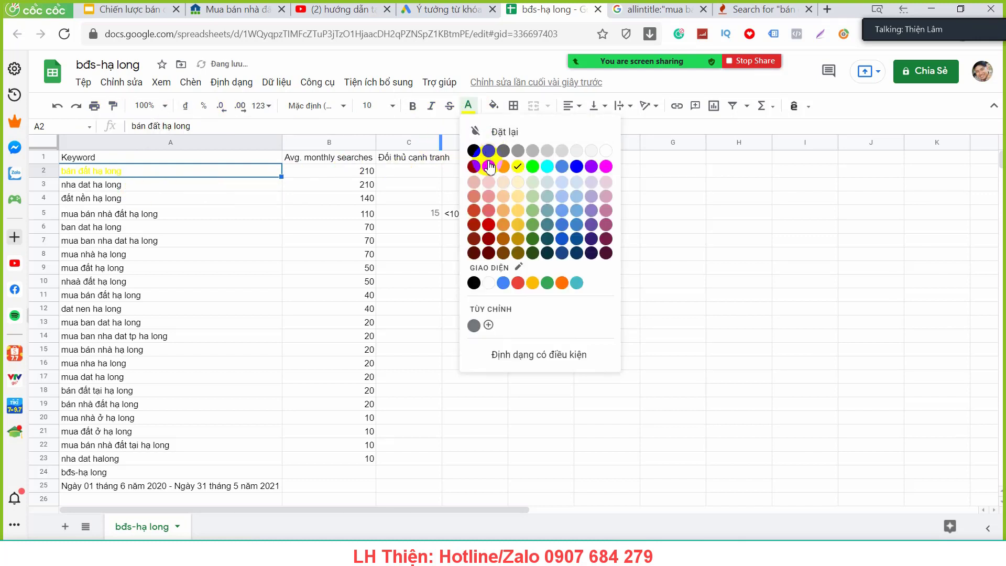
pyautogui.click(488, 167)
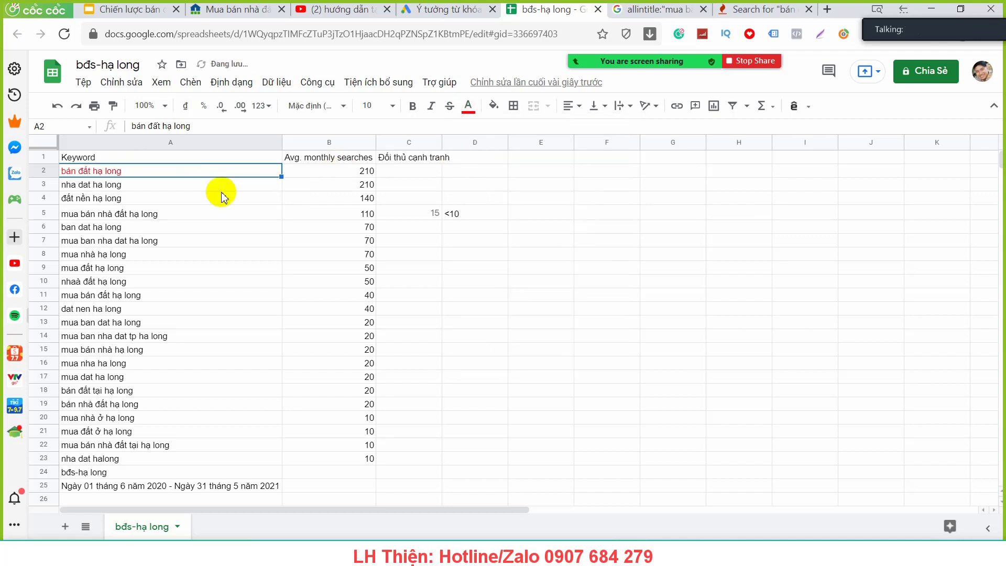
# Set the text color of the keyword "mua bán nhà đất hạ long" in cell A5 to blue.
pyautogui.click(173, 215)
pyautogui.click(468, 106)
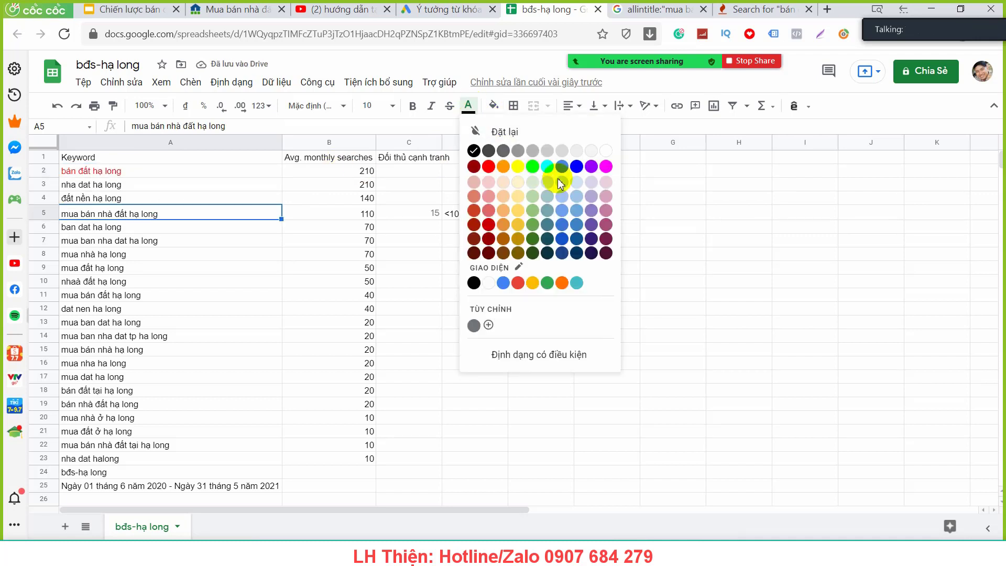
pyautogui.click(577, 168)
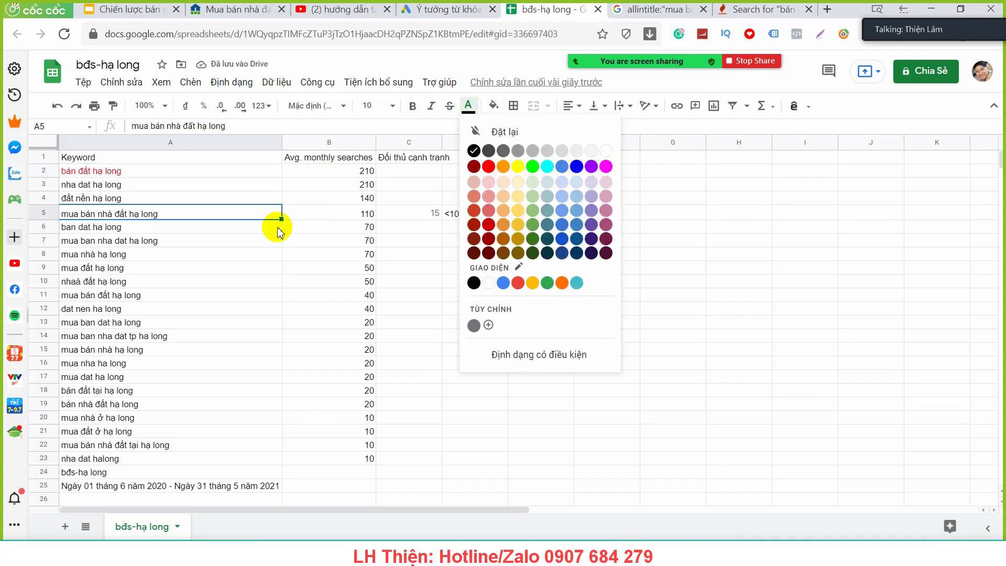
pyautogui.click(294, 257)
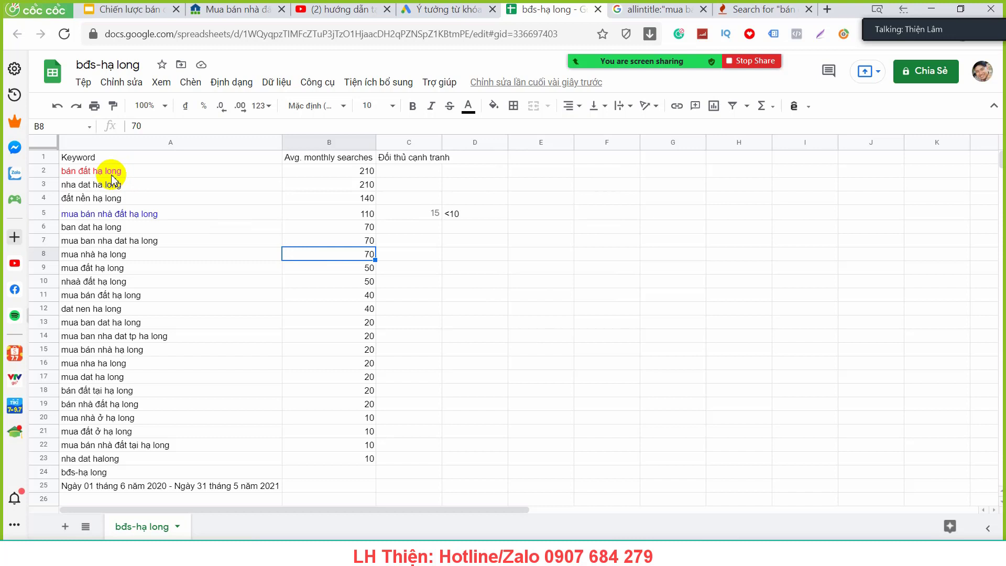
# Compare the red keyword's search volume with the blue keyword and its unaccented variant "mua ban nha dat ha long".
pyautogui.click(357, 173)
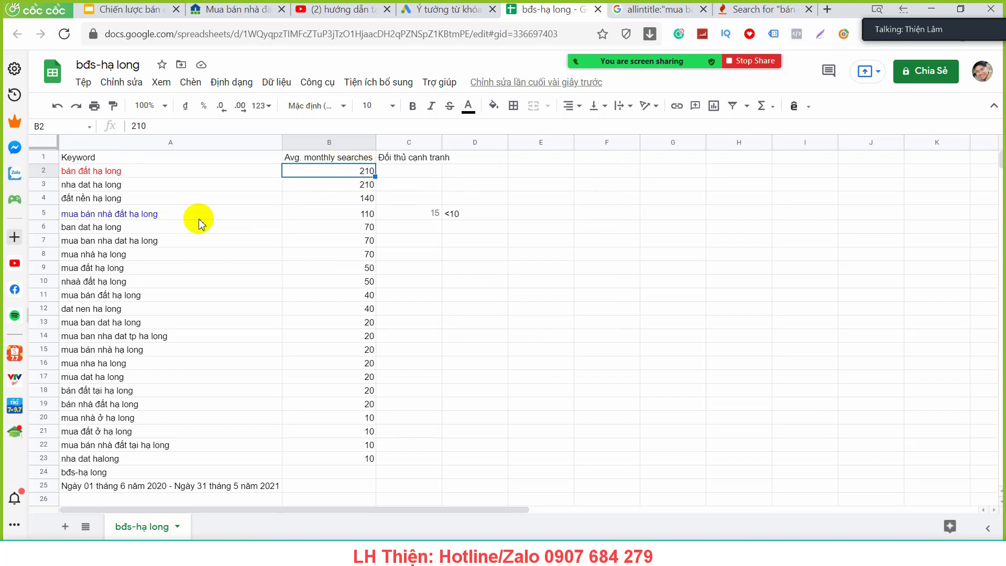
pyautogui.click(137, 218)
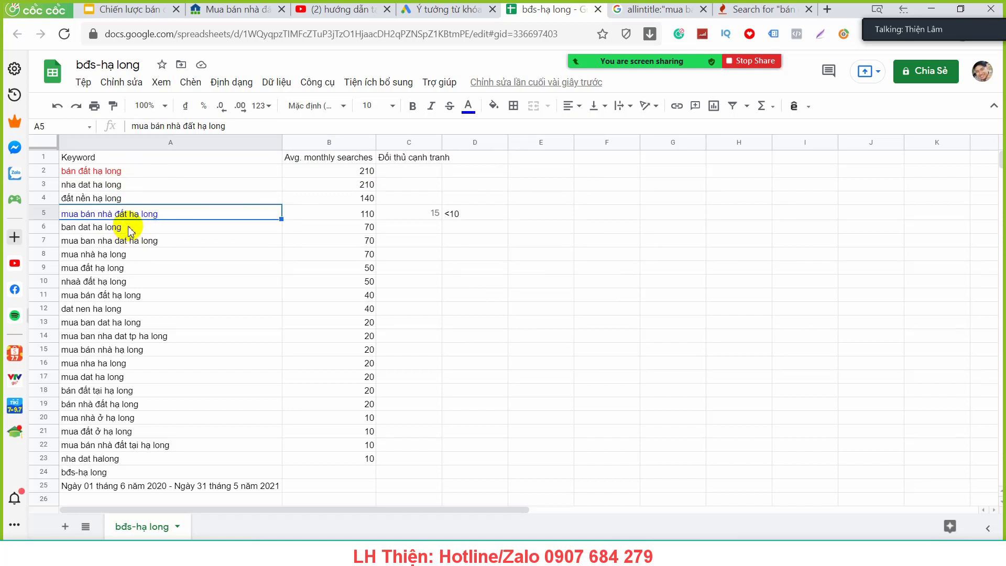
pyautogui.click(153, 240)
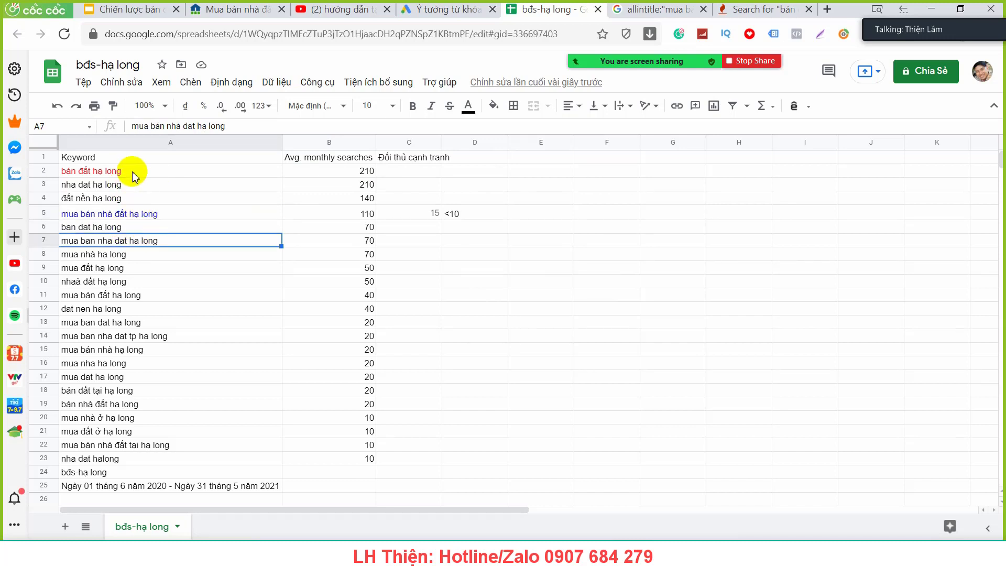
pyautogui.click(128, 213)
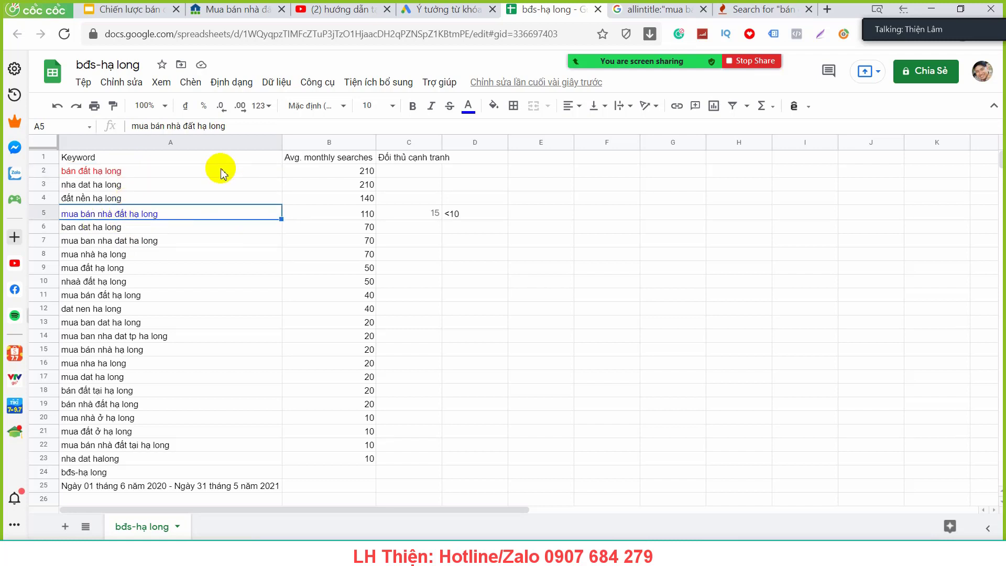
# Compare the red keyword in A2 with the blue keyword in A5 as candidate main keywords.
pyautogui.click(205, 175)
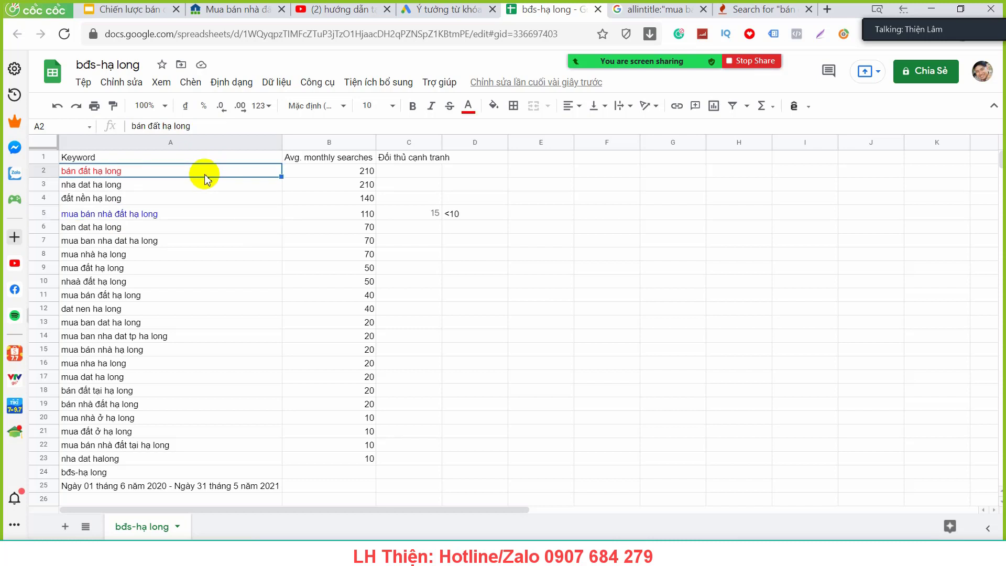
pyautogui.click(186, 215)
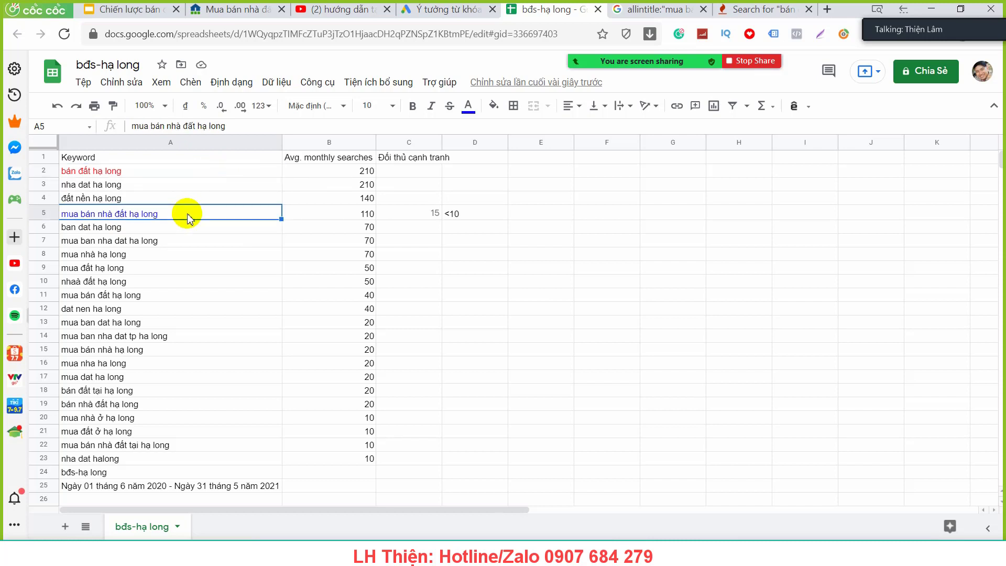
pyautogui.click(184, 176)
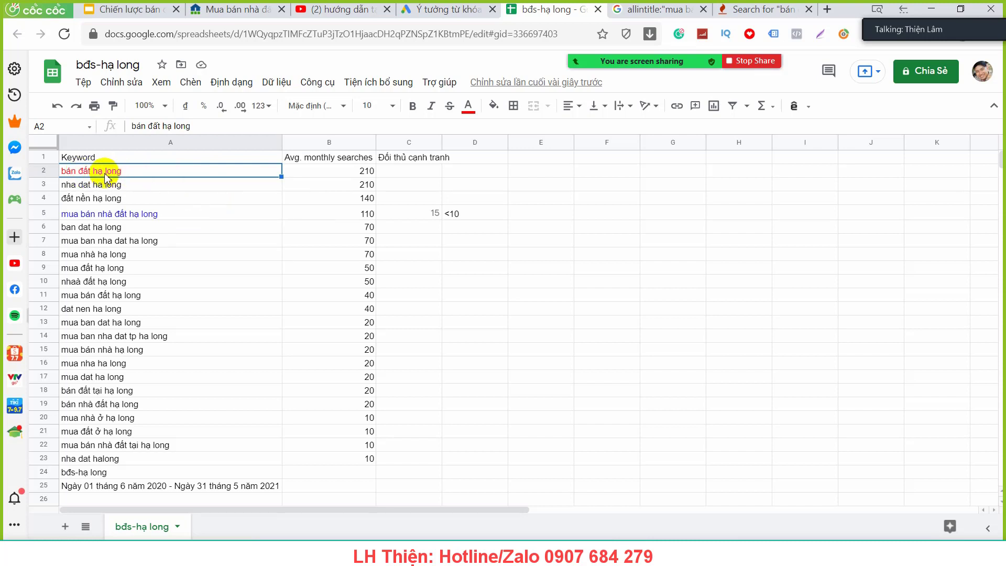
pyautogui.click(128, 212)
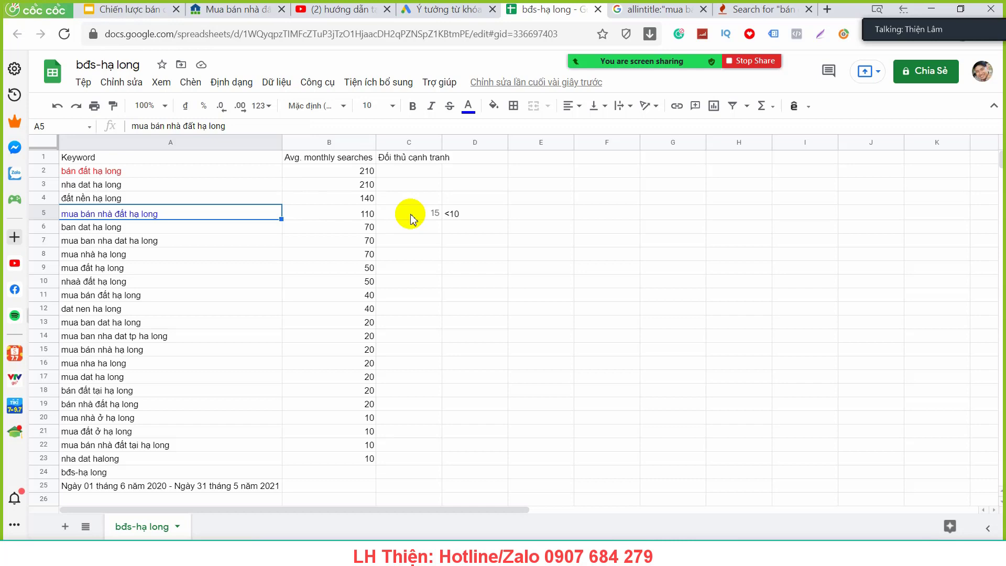
# Copy the keyword from A2 and run the Google search allintitle:"bán đất hạ long".
pyautogui.click(164, 176)
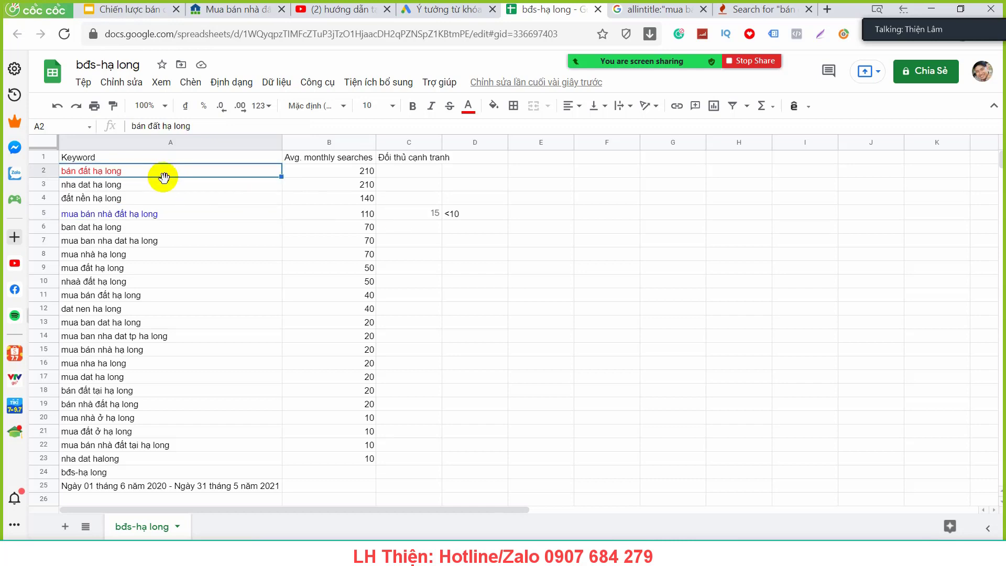
pyautogui.click(655, 9)
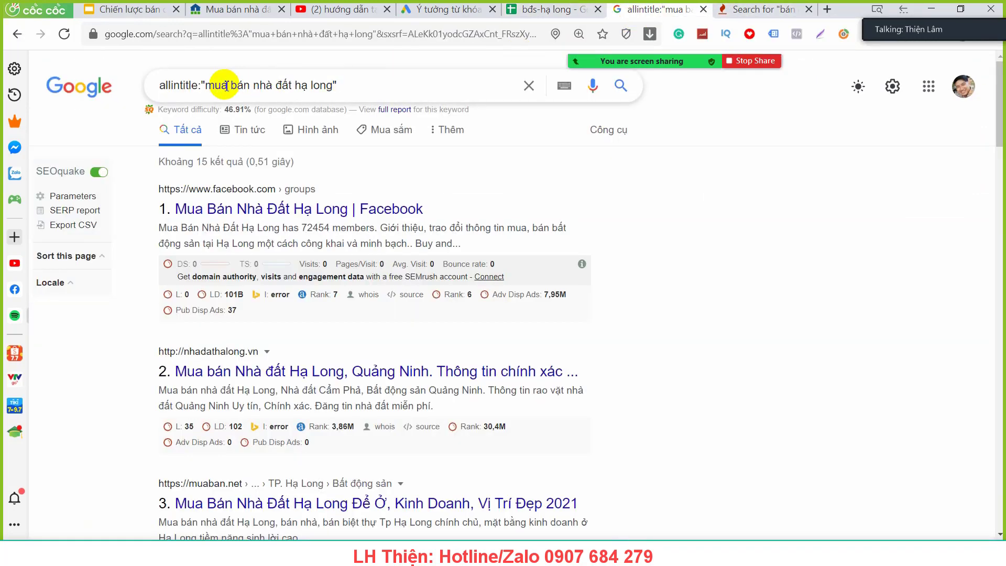
pyautogui.moveTo(206, 85); pyautogui.dragTo(336, 87)
pyautogui.write('bán đất hạ long')
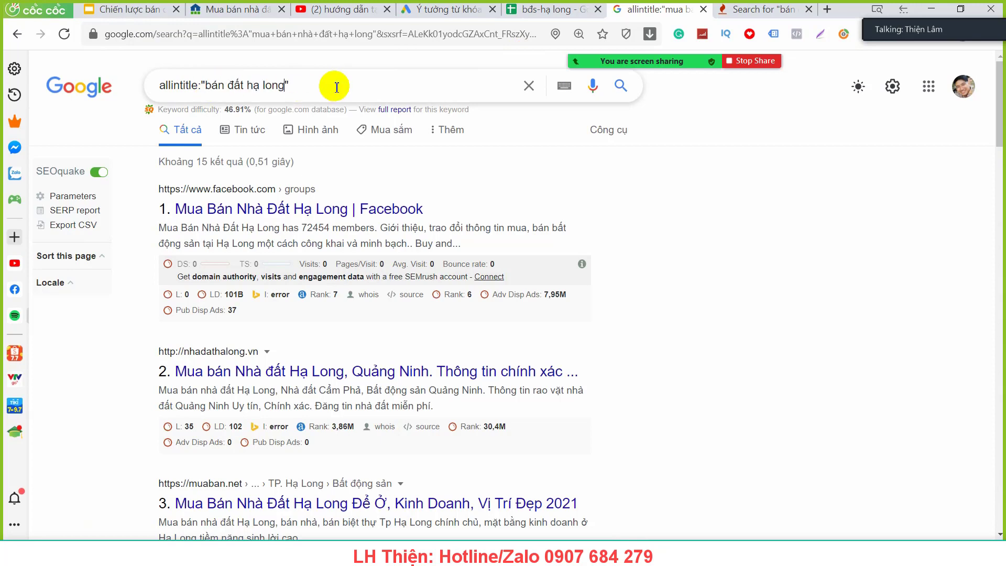
pyautogui.press('Return')
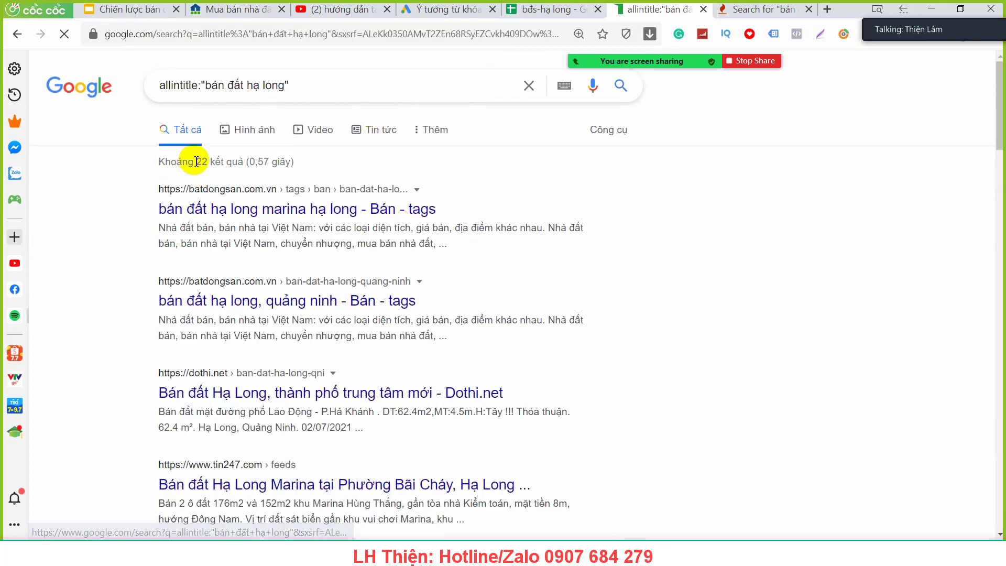
# Copy the Google result count, 22, into competitor cell C2 of the bđs-hạ long spreadsheet.
pyautogui.moveTo(198, 160); pyautogui.dragTo(212, 159)
pyautogui.hotkey('ctrl', 'c')
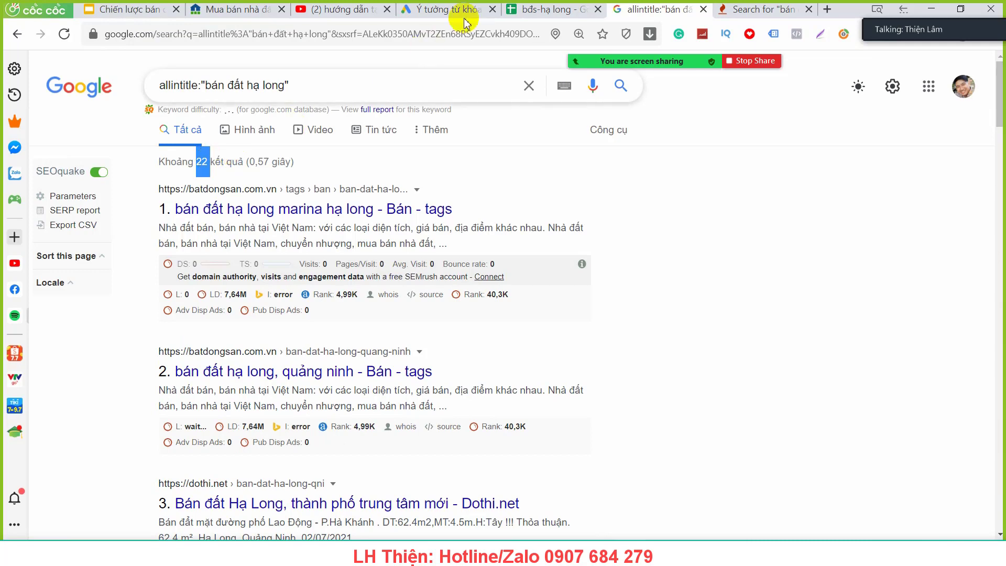
pyautogui.click(561, 10)
pyautogui.click(426, 176)
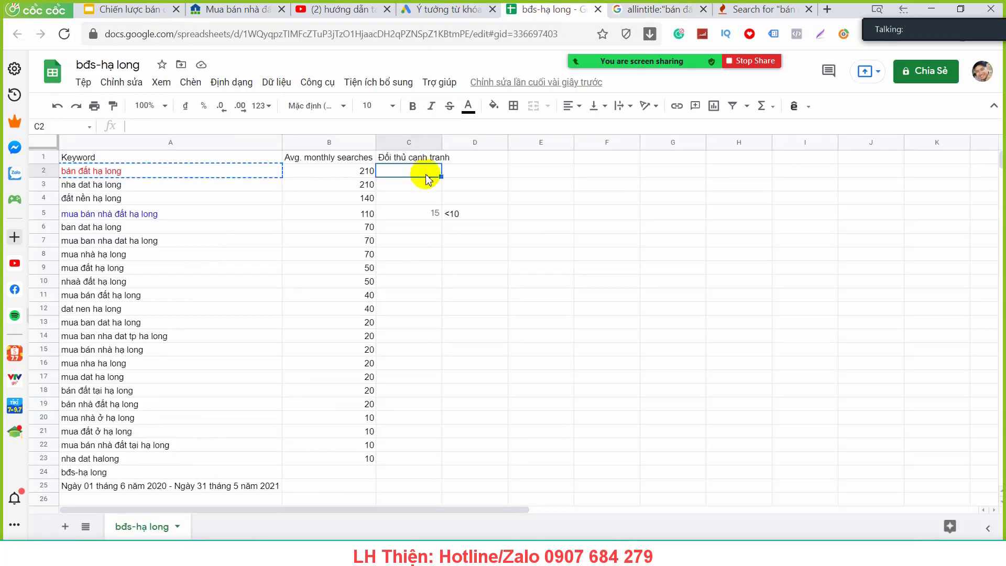
pyautogui.hotkey('ctrl', 'v')
pyautogui.click(528, 210)
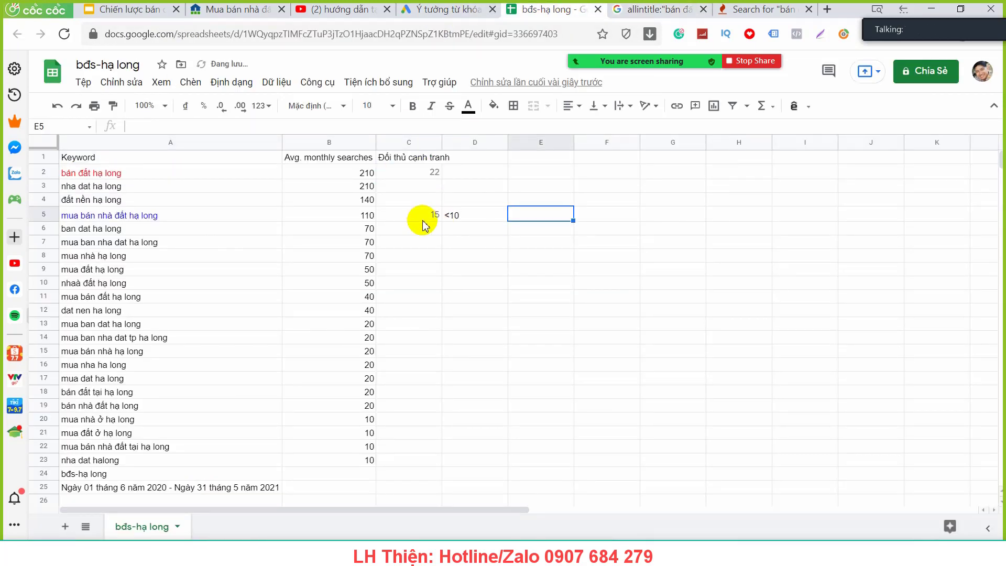
# Compare the monthly searches and competitor counts of "bán đất hạ long" and "mua bán nhà đất hạ long".
pyautogui.click(206, 220)
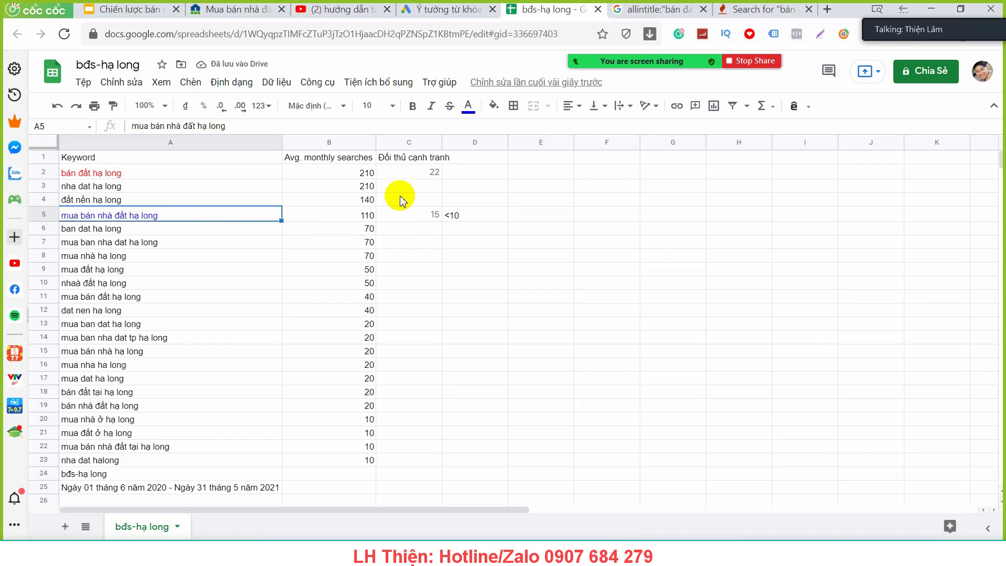
pyautogui.click(432, 177)
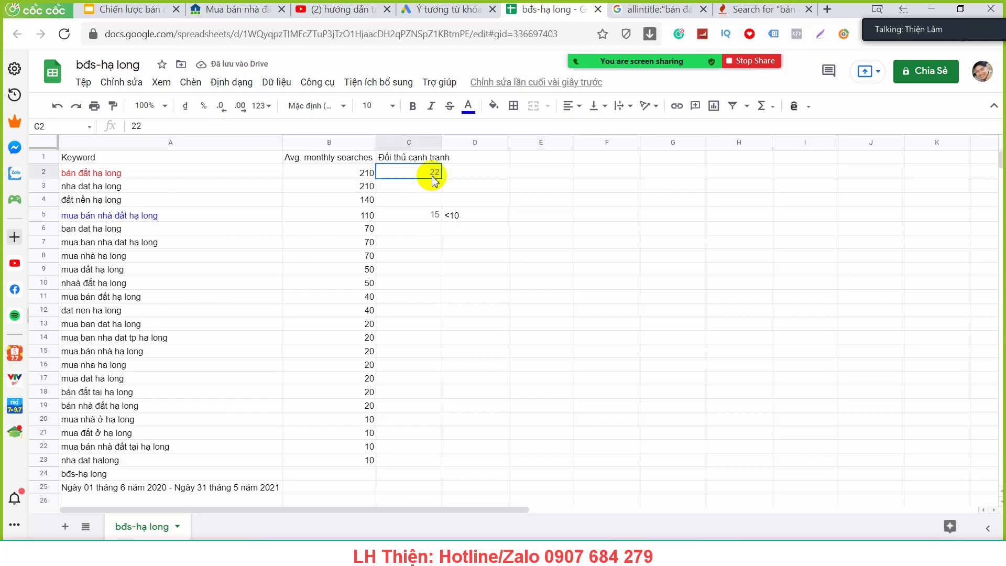
pyautogui.click(423, 218)
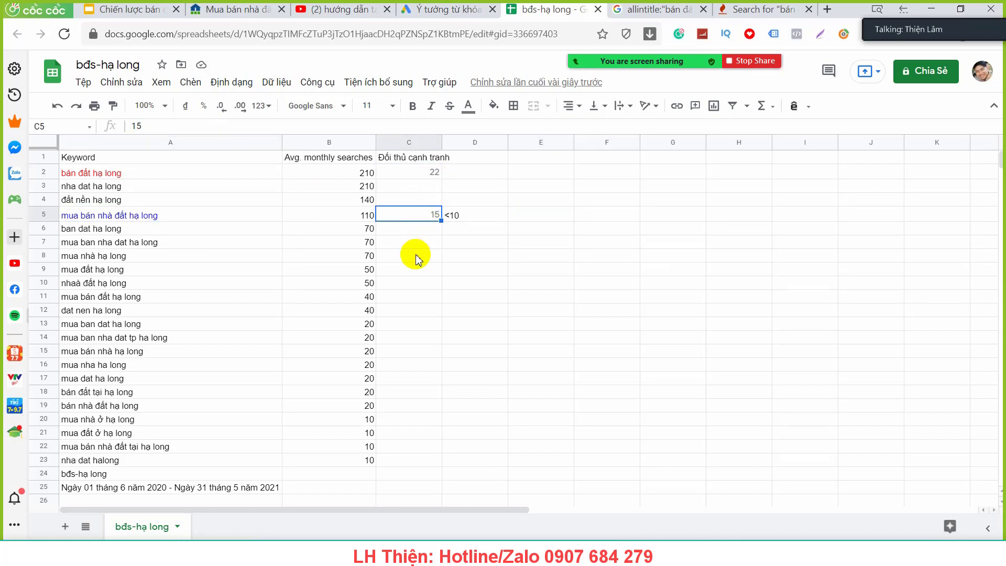
pyautogui.scroll(-2, 415, 256)
pyautogui.scroll(2, 415, 256)
pyautogui.click(141, 180)
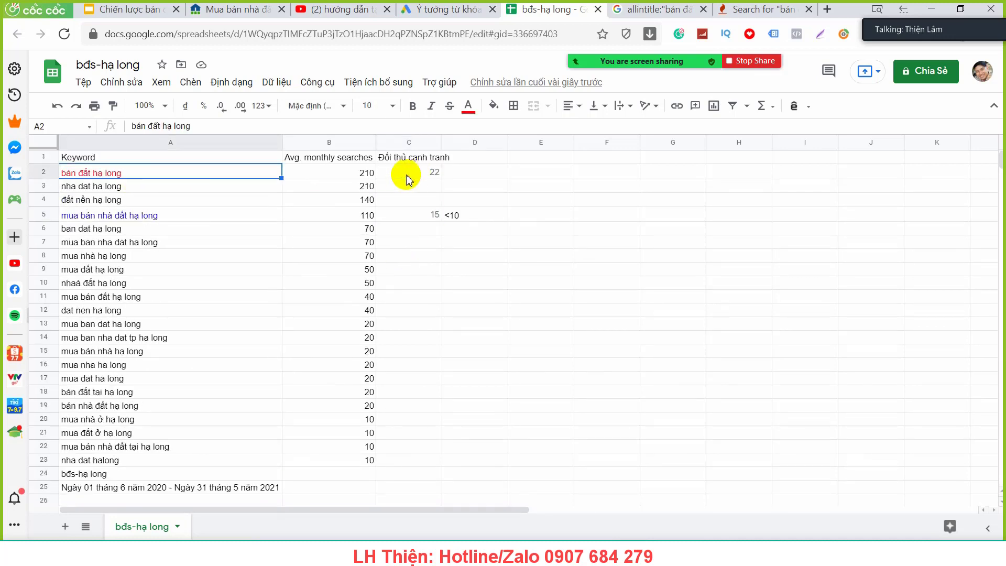
pyautogui.click(411, 173)
pyautogui.click(139, 213)
pyautogui.click(144, 179)
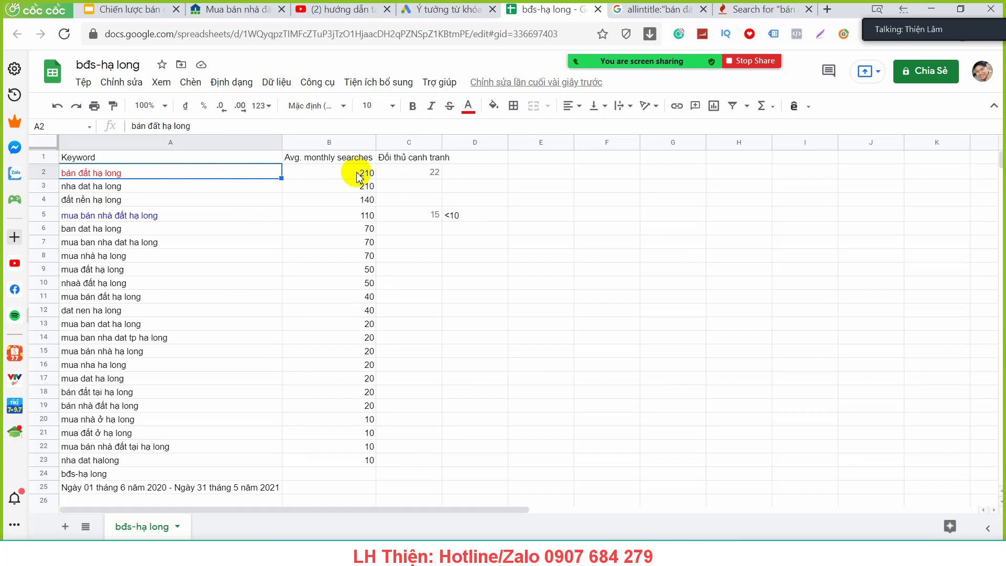
pyautogui.click(358, 175)
pyautogui.click(415, 177)
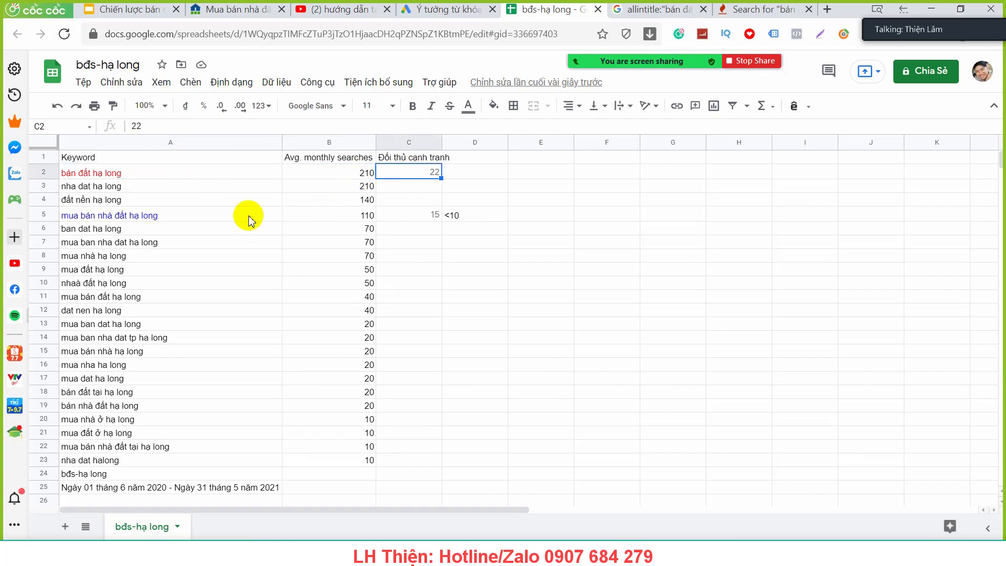
pyautogui.click(168, 215)
pyautogui.click(361, 215)
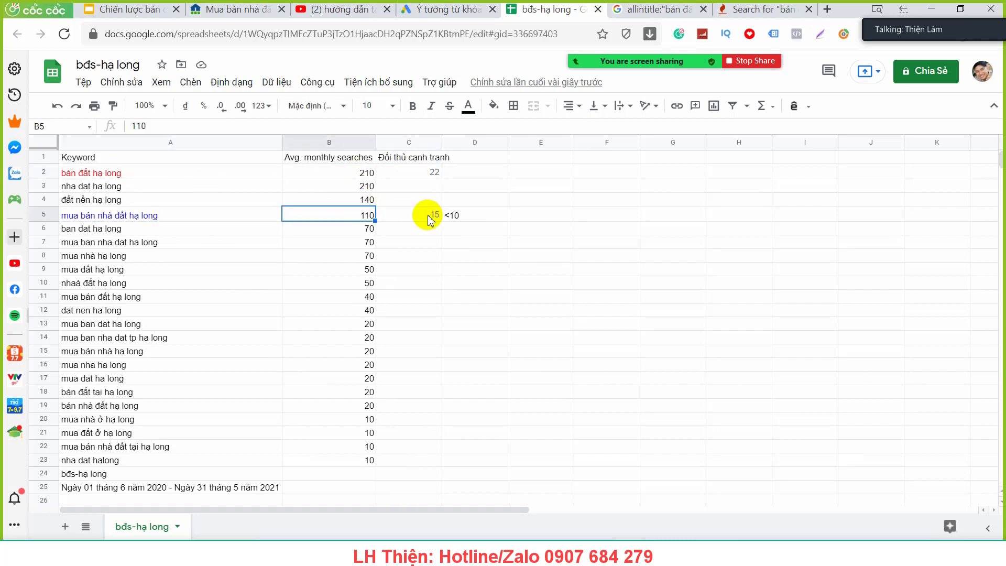
pyautogui.click(423, 215)
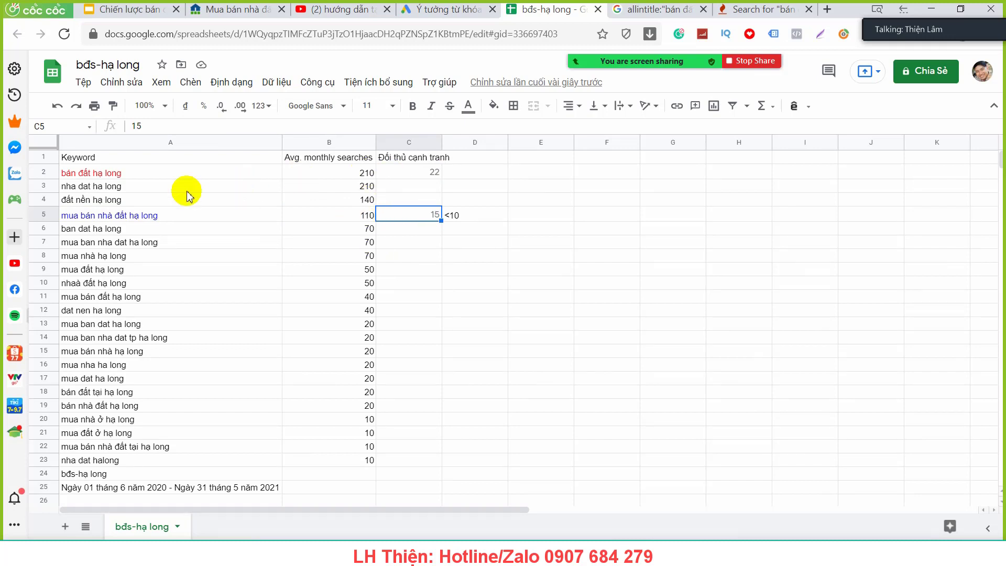
pyautogui.click(35, 214)
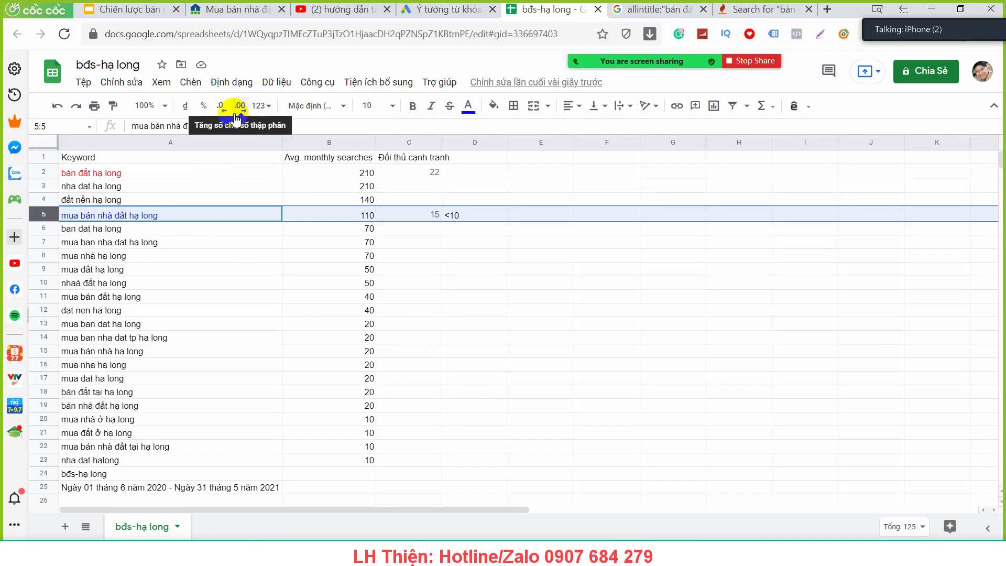
# Change the competitor count for "bán đất hạ long" in C2 to 222.
pyautogui.click(430, 177)
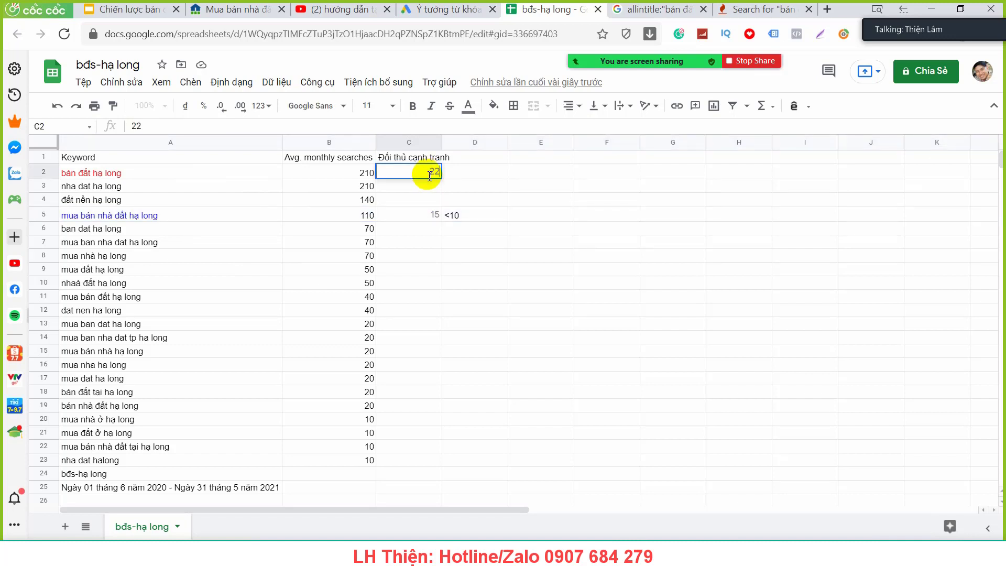
pyautogui.write('2')
pyautogui.click(524, 198)
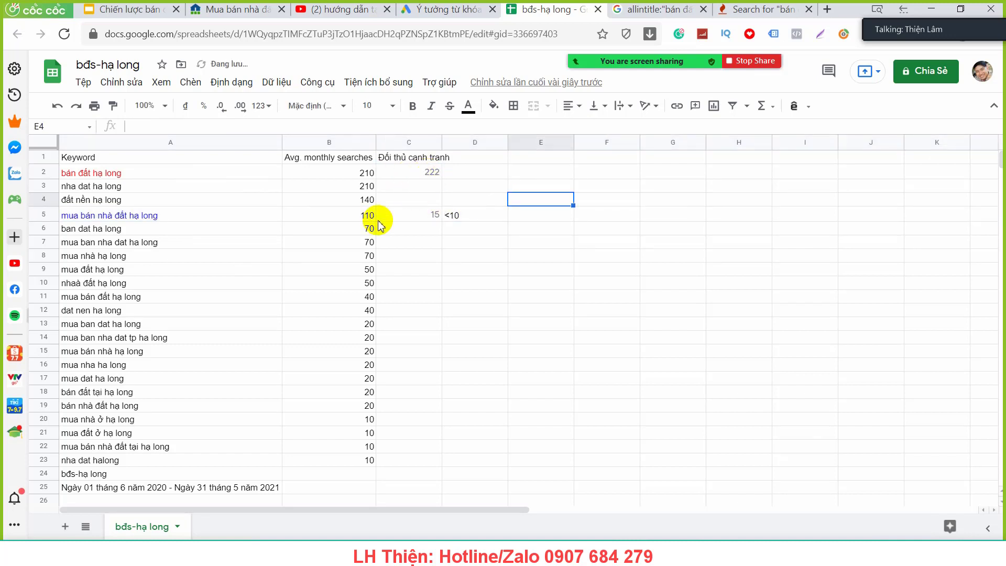
# Examine row 5, "mua bán nhà đất hạ long", against the figures of the red keyword in row 2.
pyautogui.click(44, 214)
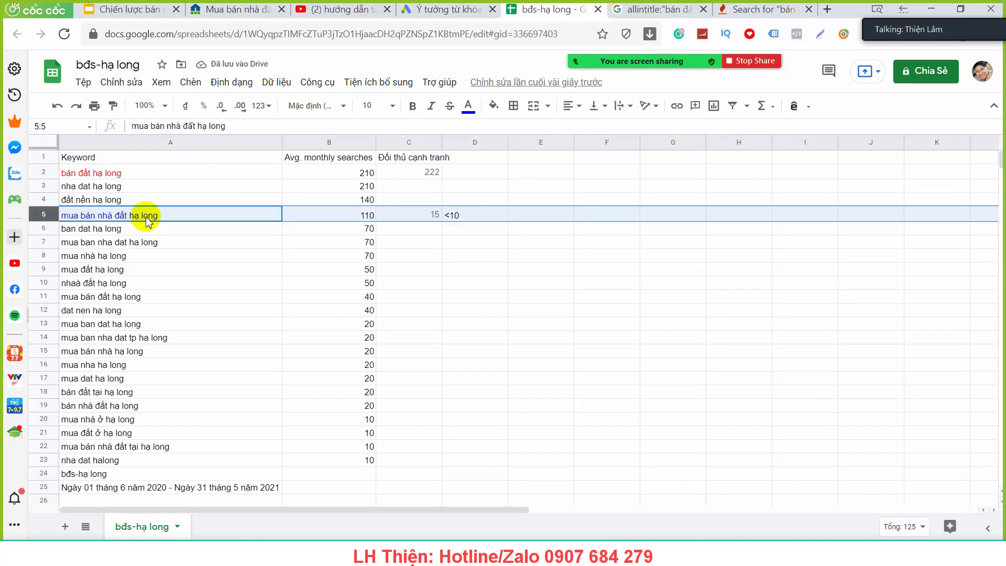
pyautogui.click(369, 220)
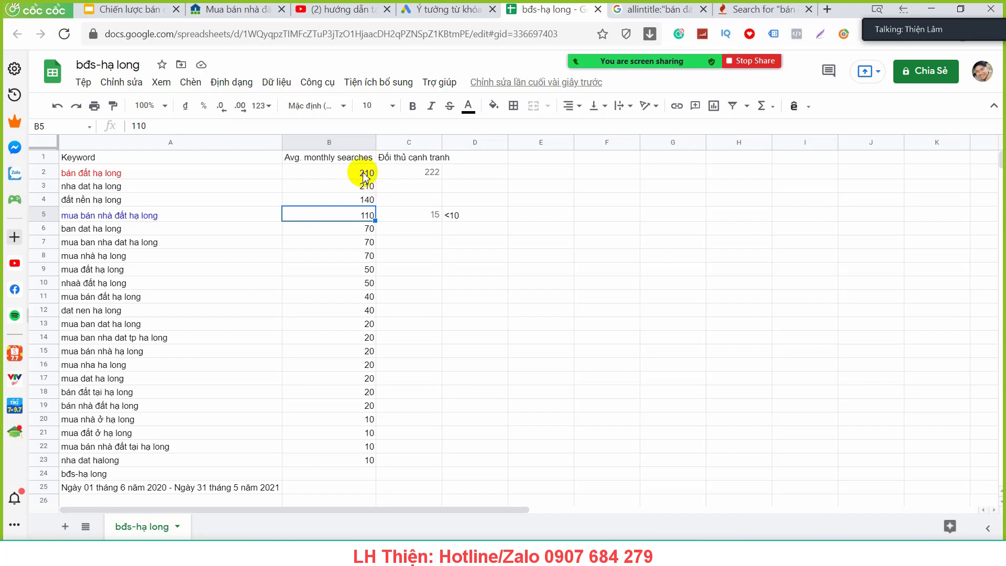
pyautogui.click(44, 215)
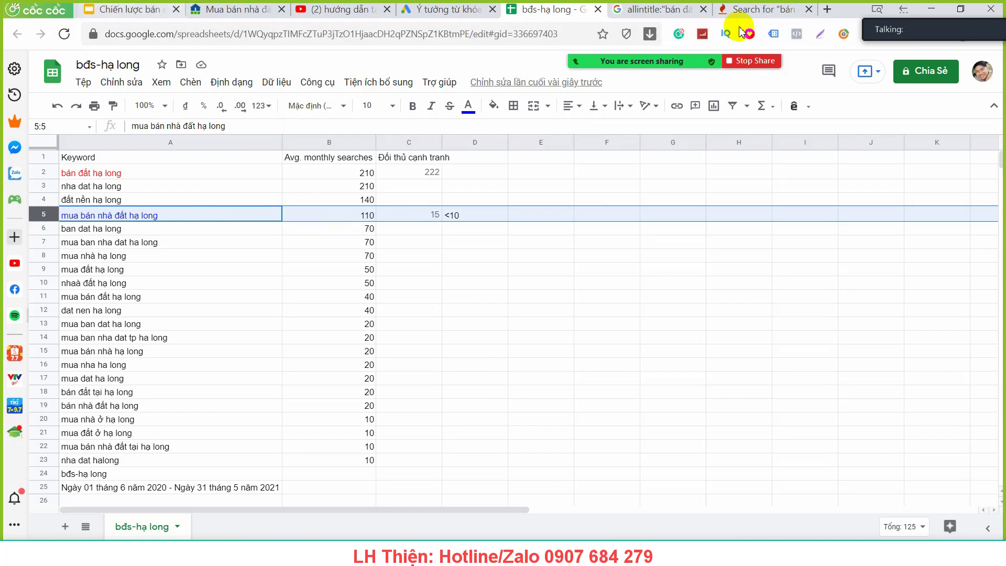
# Switch to the Keyword Tool Pro pricing page in the other browser window and examine the plans' features and prices.
pyautogui.click(765, 10)
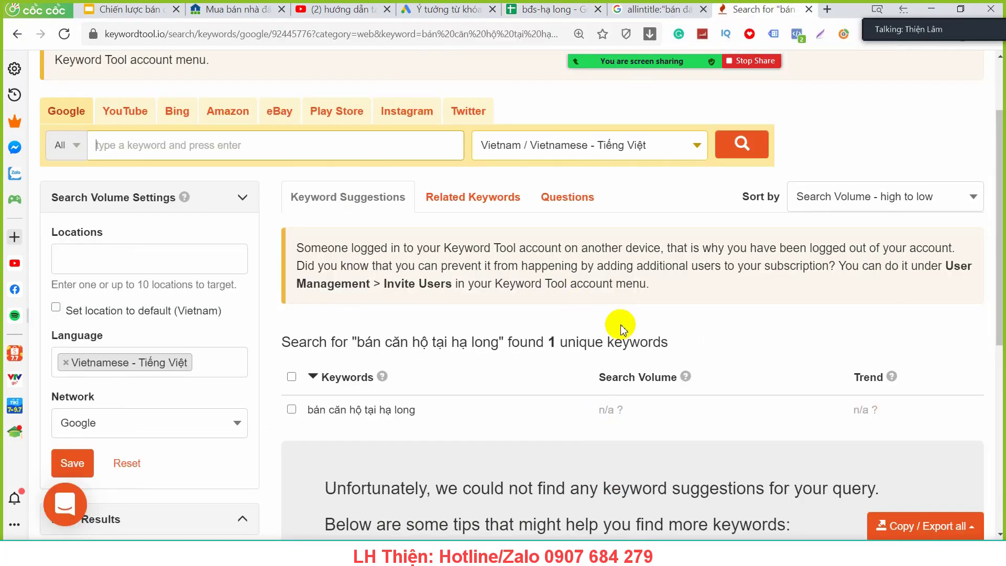
pyautogui.moveTo(642, 552)
pyautogui.click(704, 511)
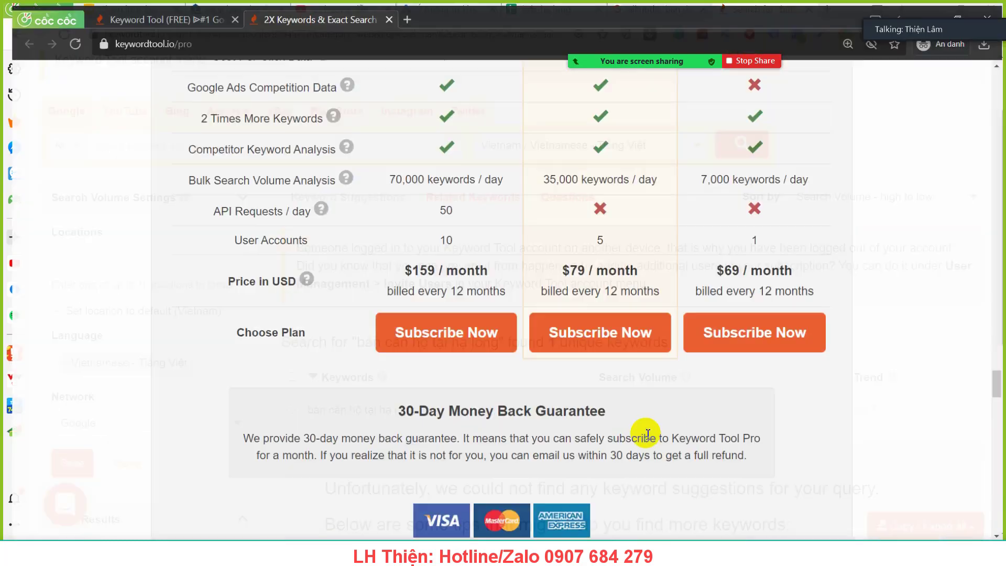
pyautogui.scroll(4, 546, 321)
pyautogui.scroll(-3, 653, 331)
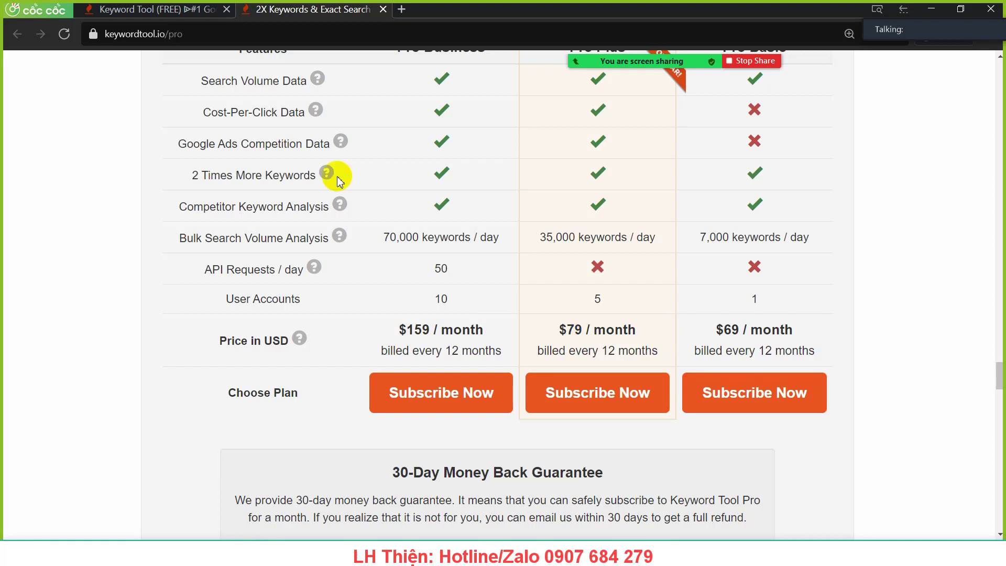